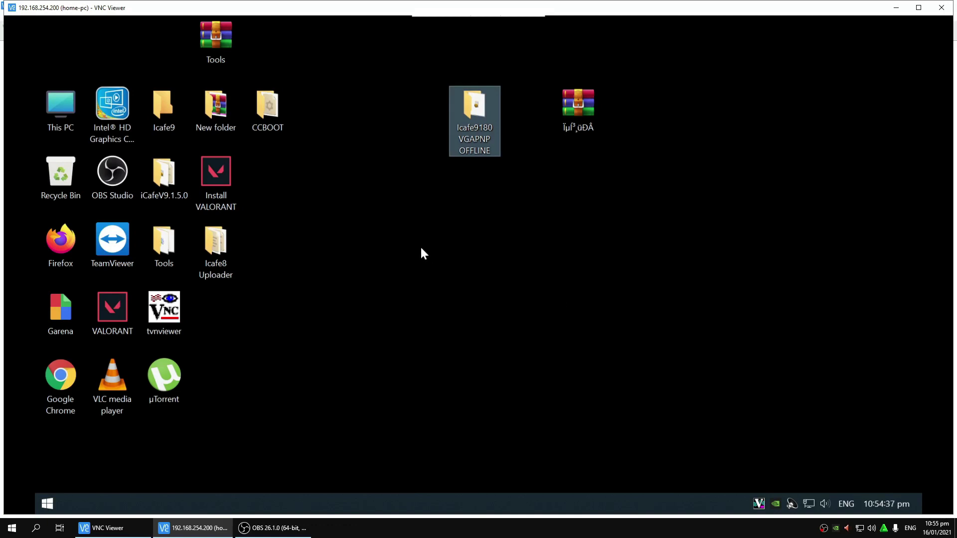
# Step: Open the Icafe9180 VGAPNP OFFLINE folder and run NBMS_Server9.1.8.0 as administrator
pyautogui.moveTo(578, 105); pyautogui.dragTo(630, 106)
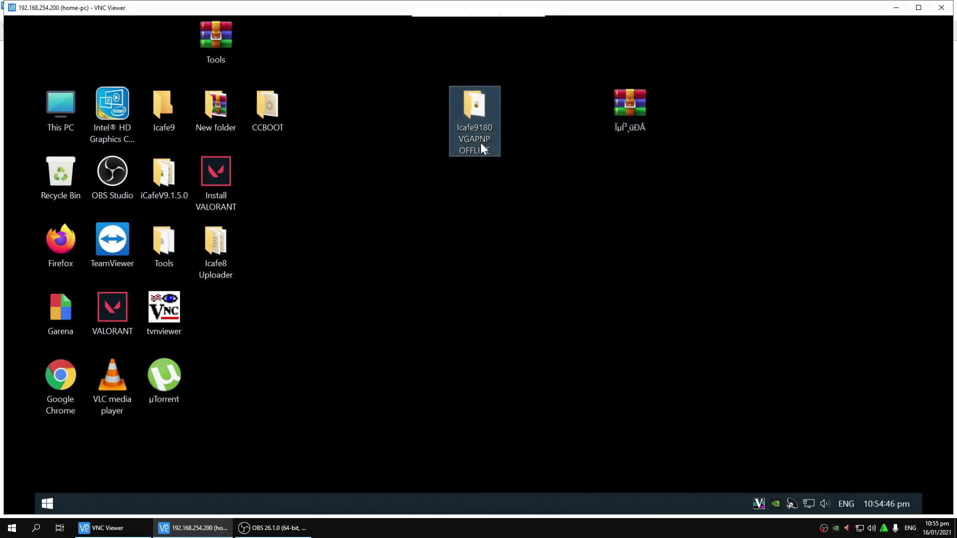
pyautogui.doubleClick(478, 109)
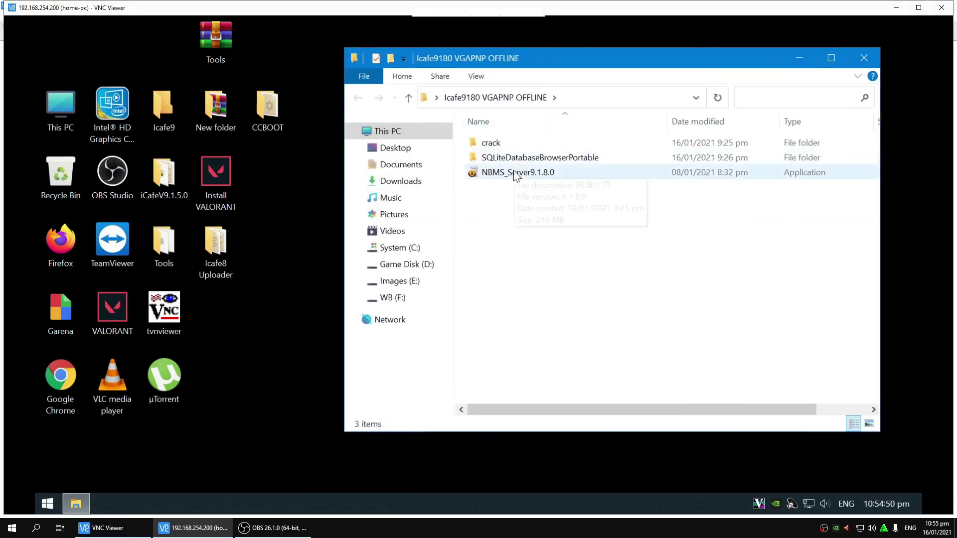
pyautogui.click(513, 175)
pyautogui.rightClick(515, 178)
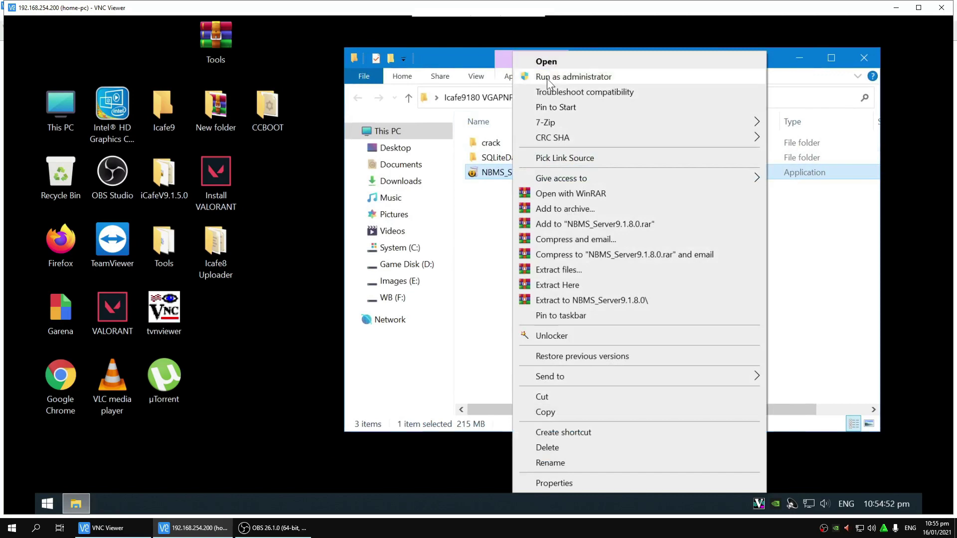
pyautogui.click(535, 79)
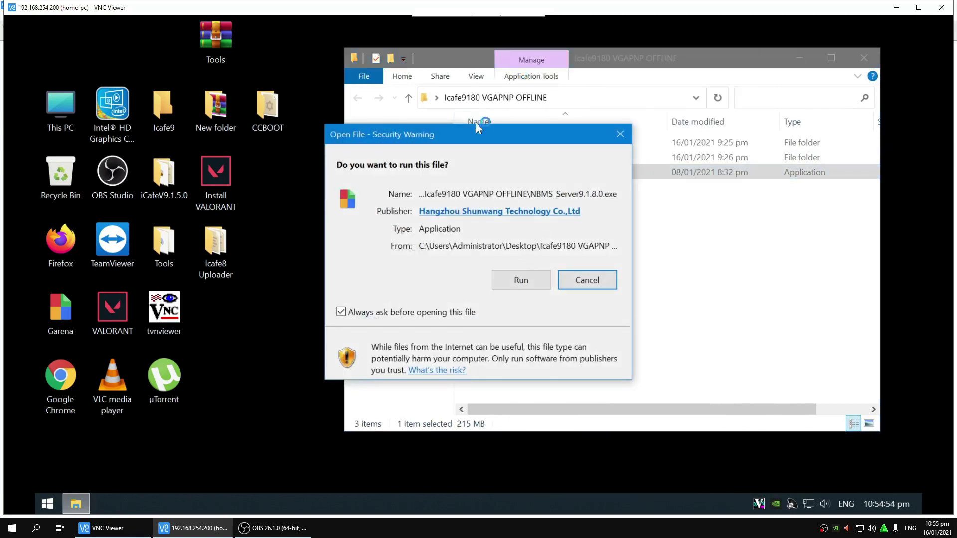
# Step: Allow the installer to run and continue past the welcome and 192.168.254.200 server-address pages
pyautogui.moveTo(468, 136); pyautogui.dragTo(493, 123)
pyautogui.click(541, 262)
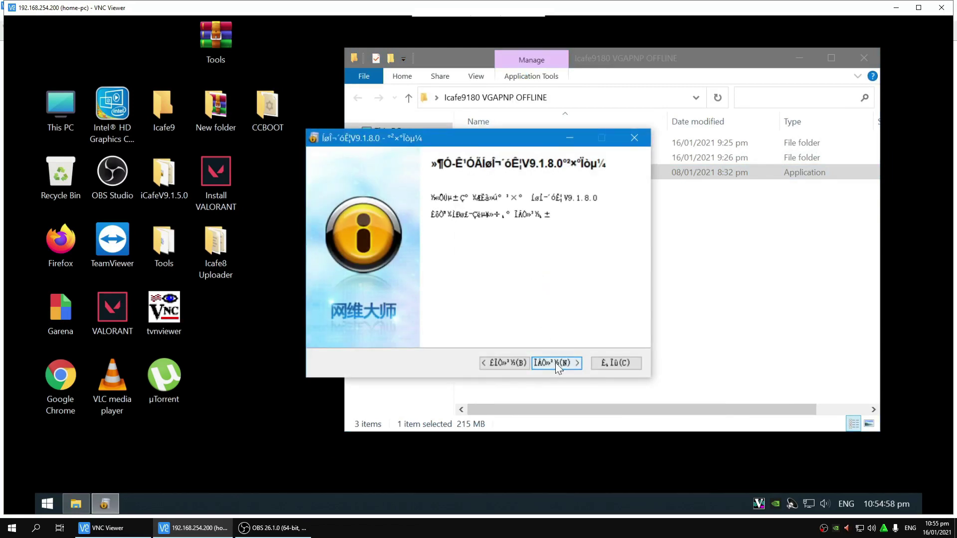
pyautogui.click(556, 367)
pyautogui.click(557, 368)
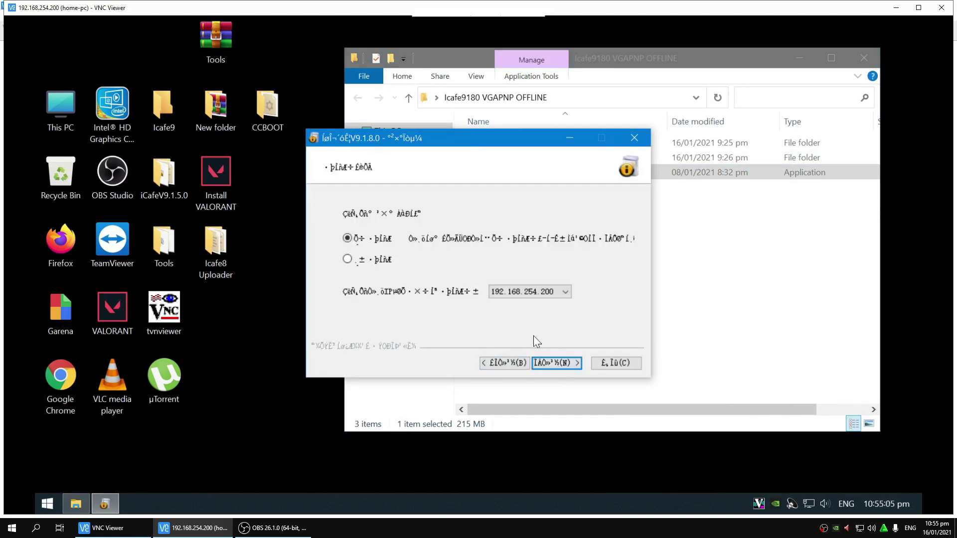
pyautogui.click(555, 367)
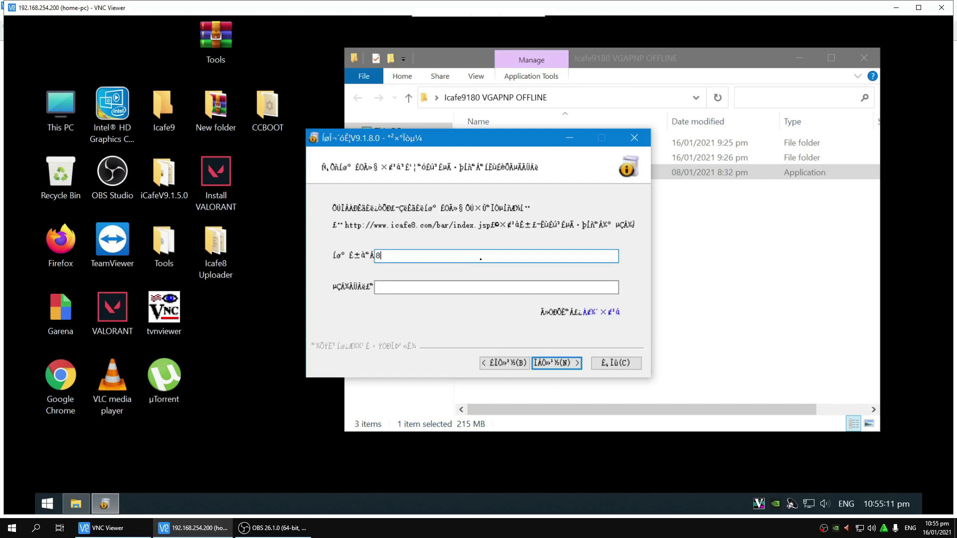
# Step: Enter the café account number and password, then continue to the install-location page
pyautogui.write('88888')
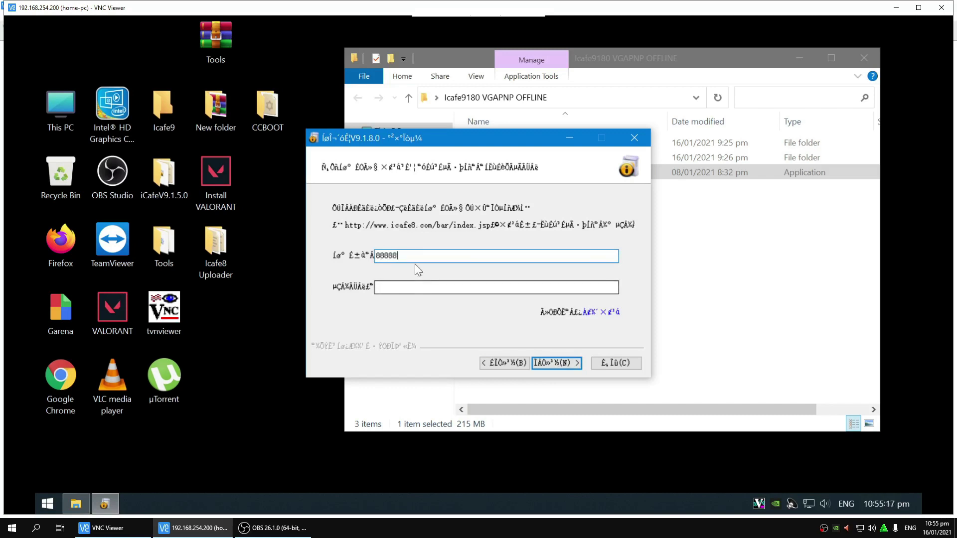
pyautogui.moveTo(414, 256); pyautogui.dragTo(316, 253)
pyautogui.write('88')
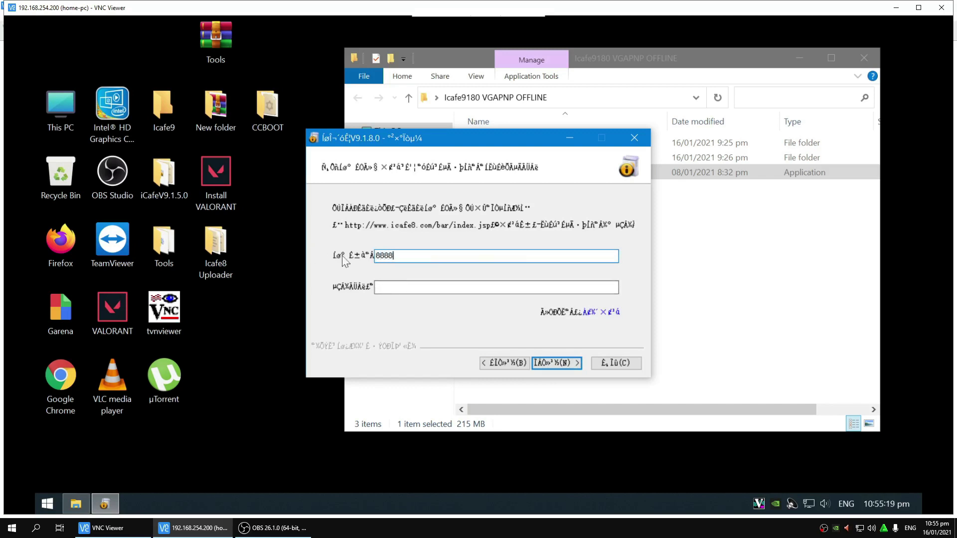
pyautogui.write('88')
pyautogui.doubleClick(414, 256)
pyautogui.write('888888')
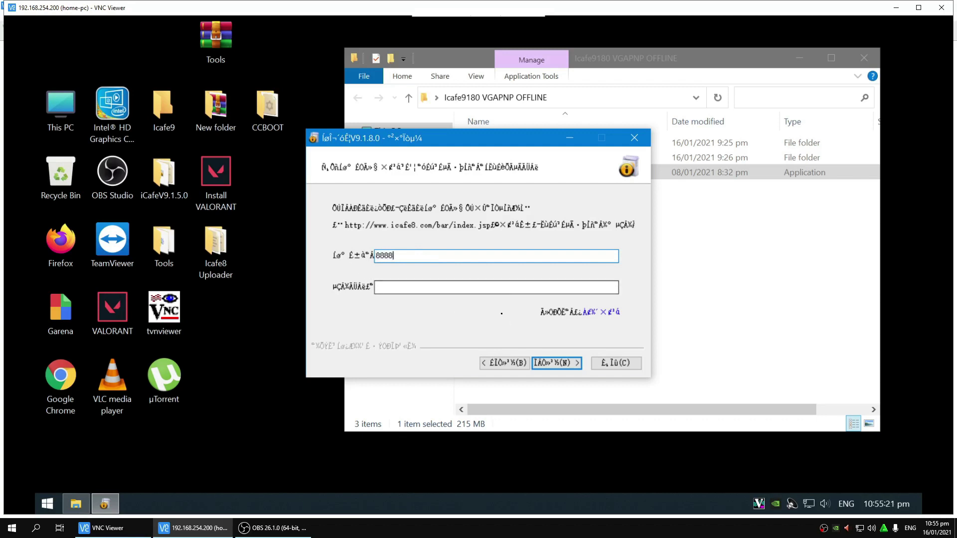
pyautogui.click(430, 287)
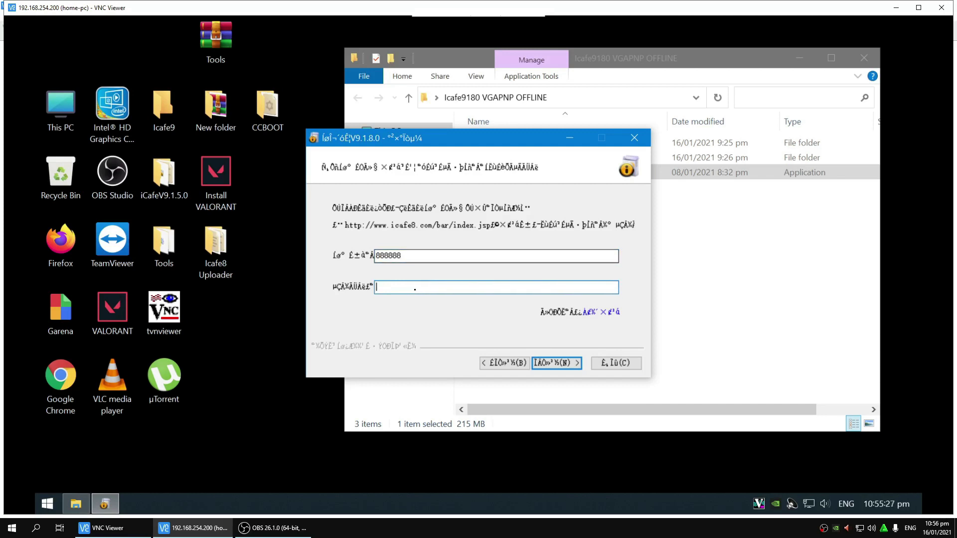
pyautogui.write('8')
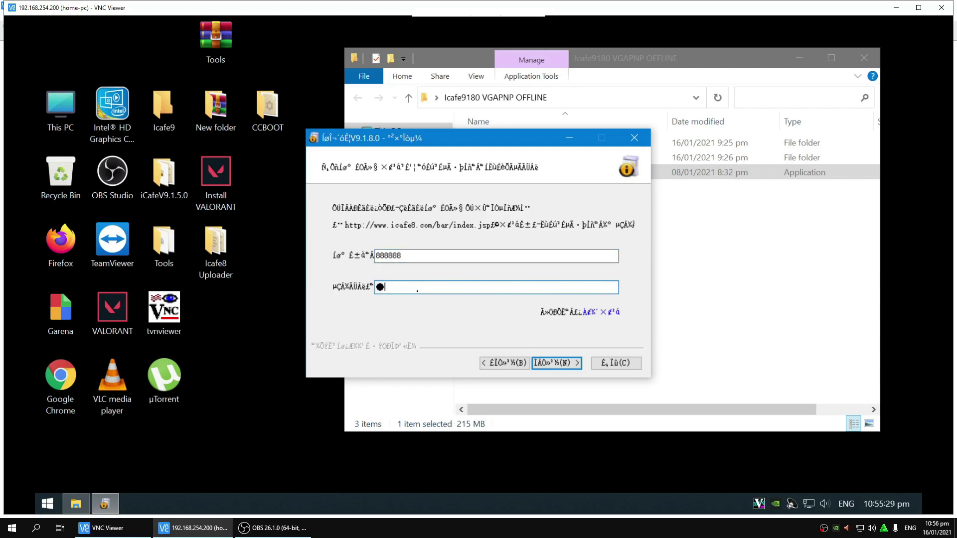
pyautogui.write('88888')
pyautogui.click(539, 359)
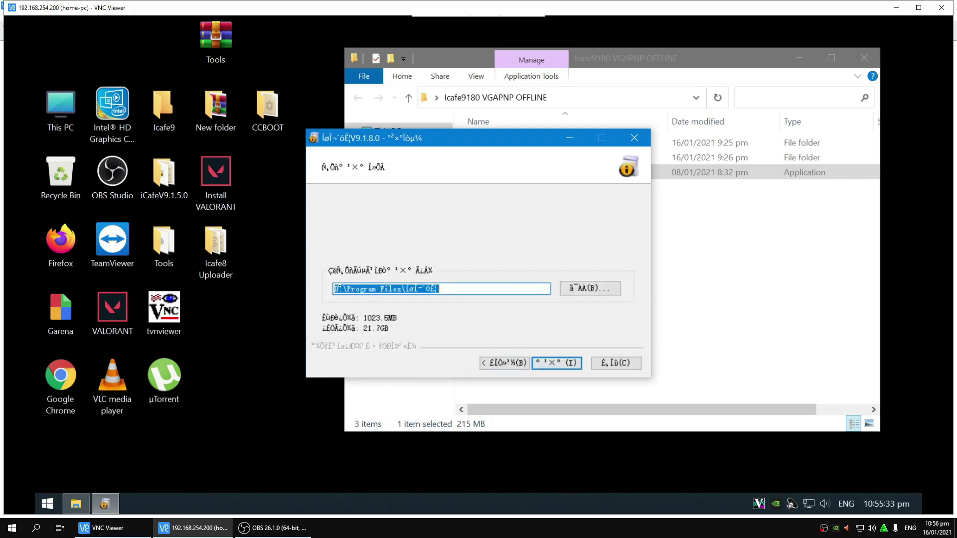
# Step: Fix the install path to an Icafe folder under C:\Program Files and complete installation
pyautogui.click(339, 288)
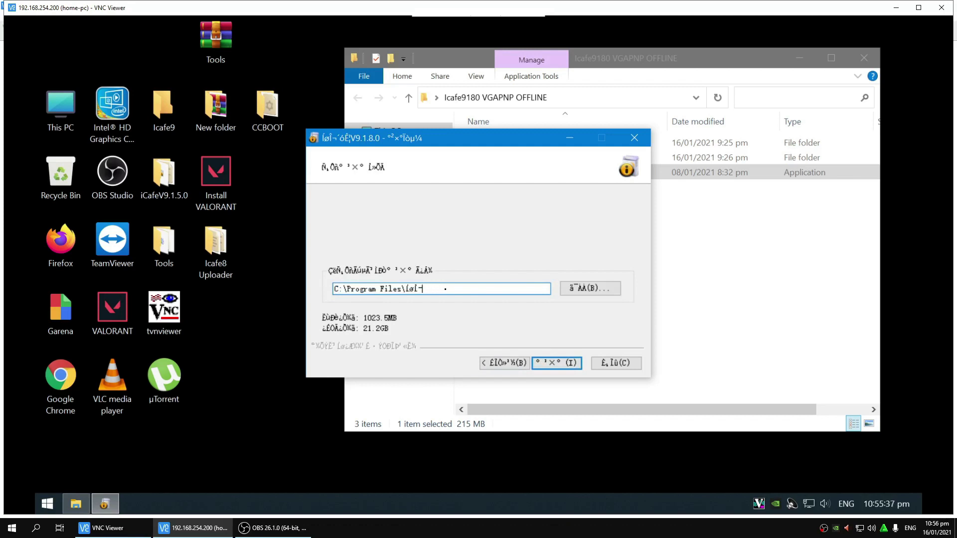
pyautogui.press('BackSpace')
pyautogui.write('I')
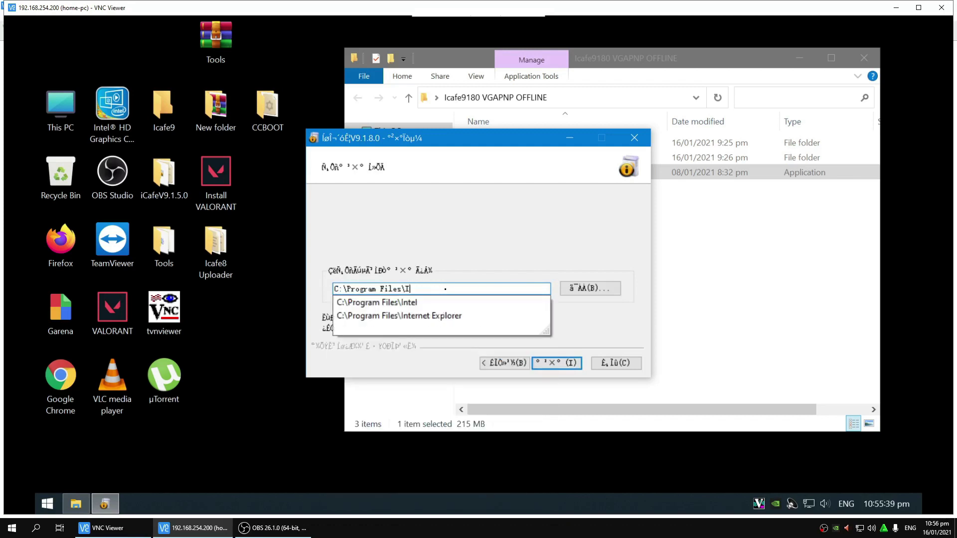
pyautogui.write('cafe8')
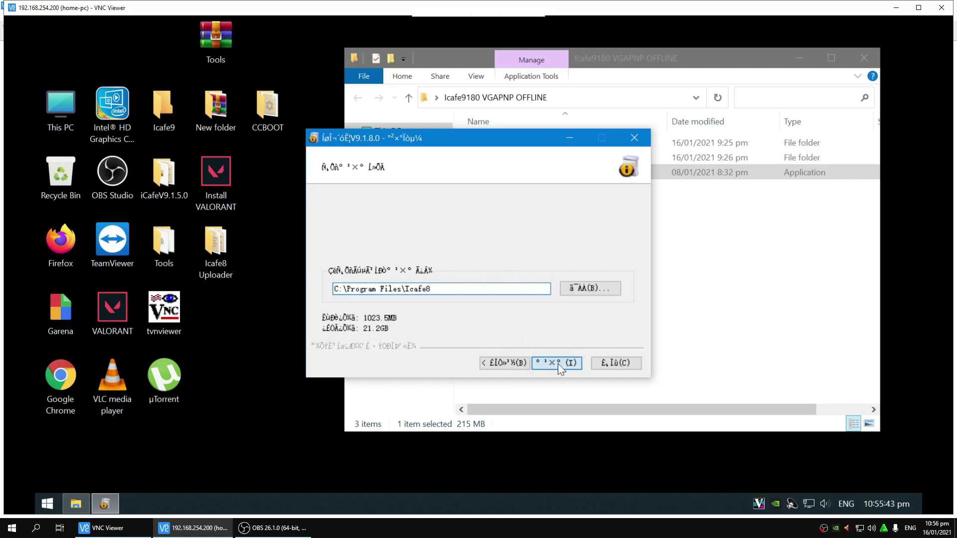
pyautogui.click(558, 364)
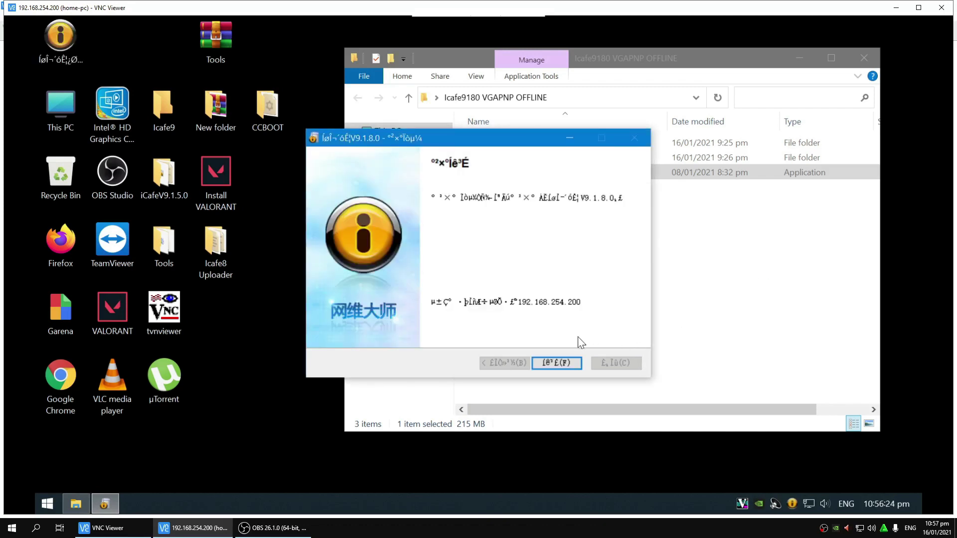
pyautogui.click(557, 364)
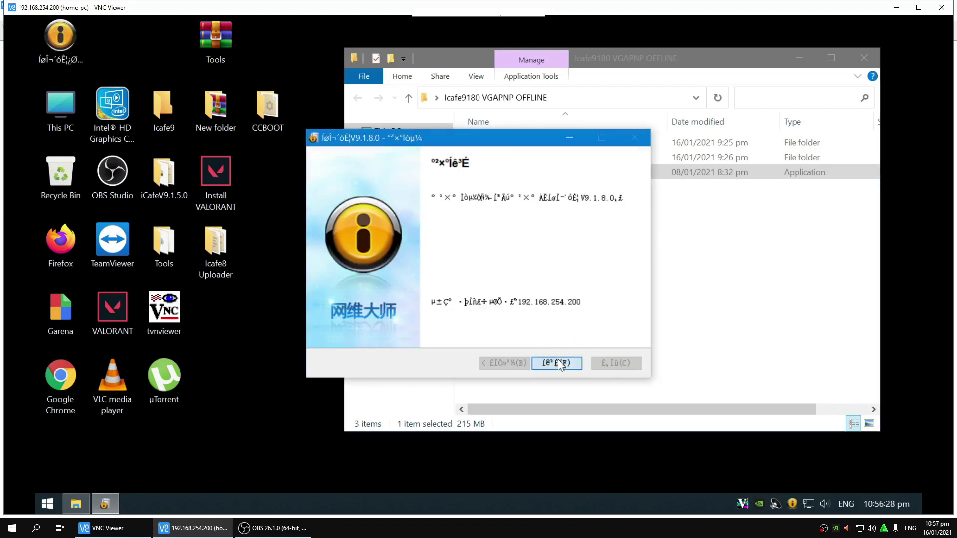
# Step: Stop all four server services from the tray program's window, then exit the tray program
pyautogui.rightClick(792, 503)
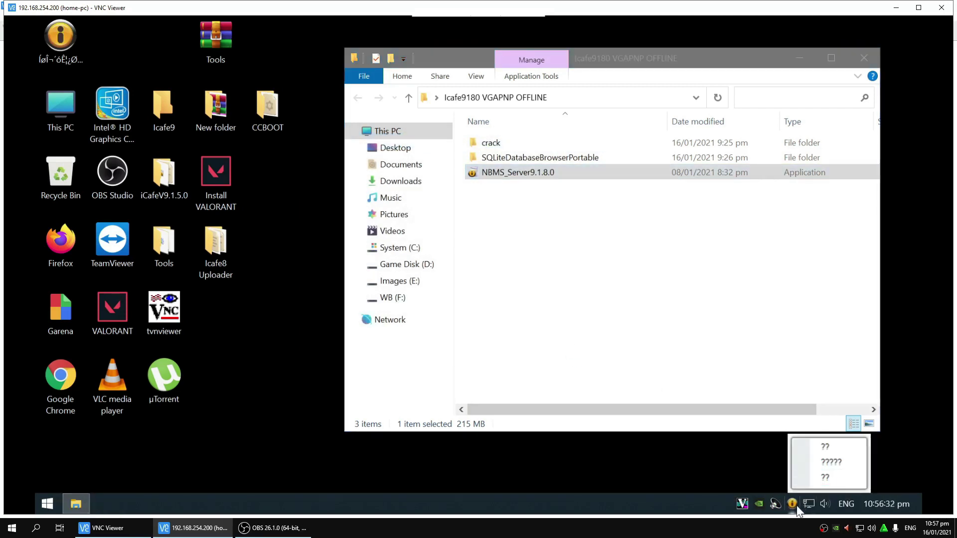
pyautogui.click(795, 504)
pyautogui.click(592, 239)
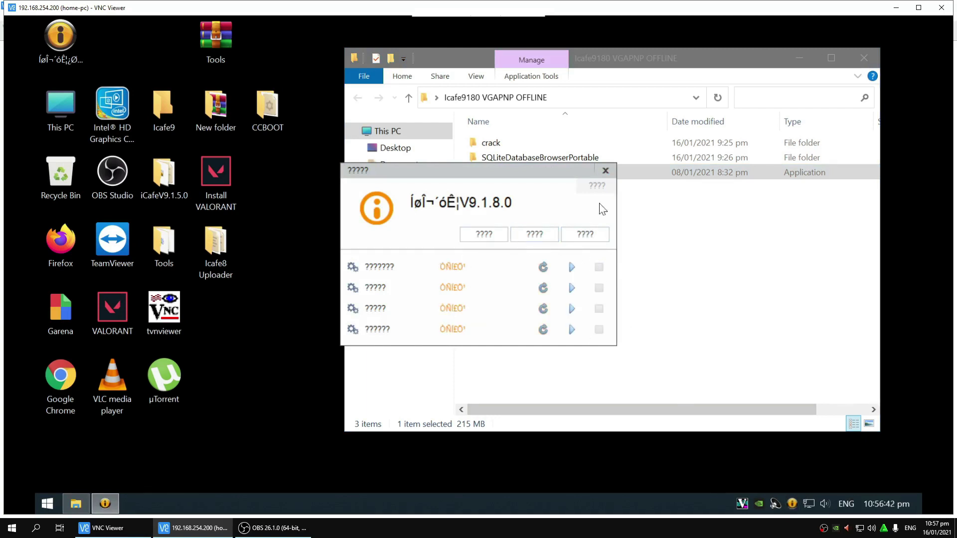
pyautogui.click(605, 172)
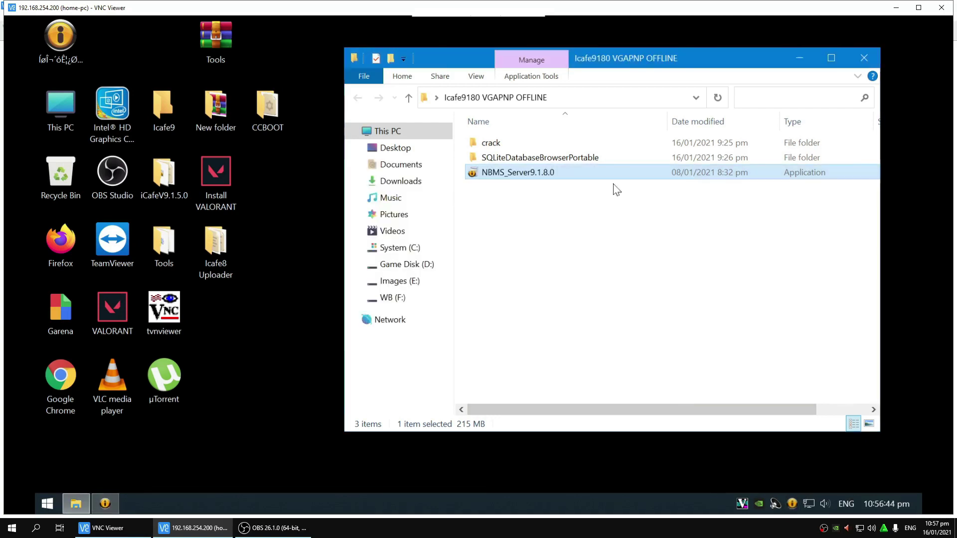
pyautogui.rightClick(792, 503)
pyautogui.click(819, 480)
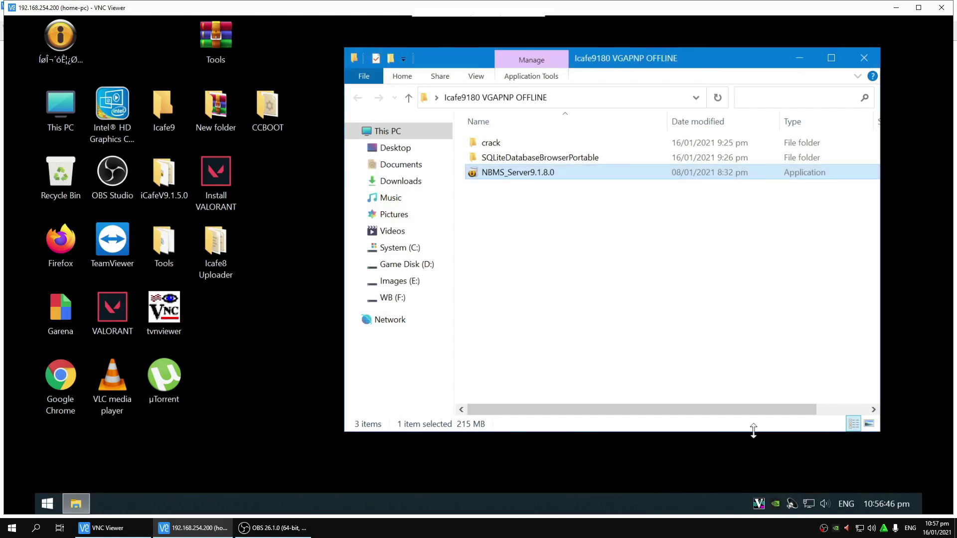
# Step: Copy the five folders inside the crack folder
pyautogui.doubleClick(489, 145)
pyautogui.moveTo(497, 241); pyautogui.dragTo(513, 144)
pyautogui.rightClick(514, 144)
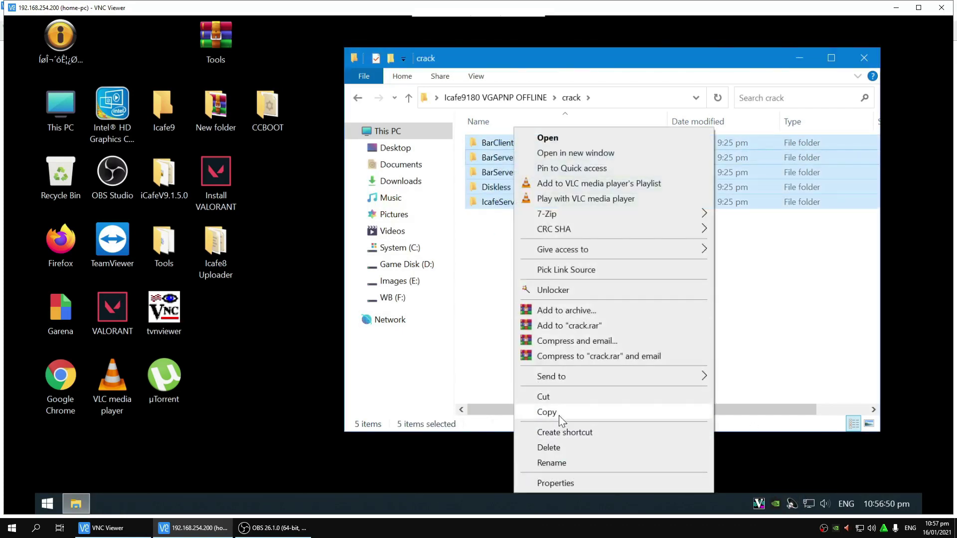
pyautogui.click(548, 412)
# Step: In the installed Icafe8 folder, rename BarClientUpdate to BarClientUpdatebak
pyautogui.rightClick(74, 52)
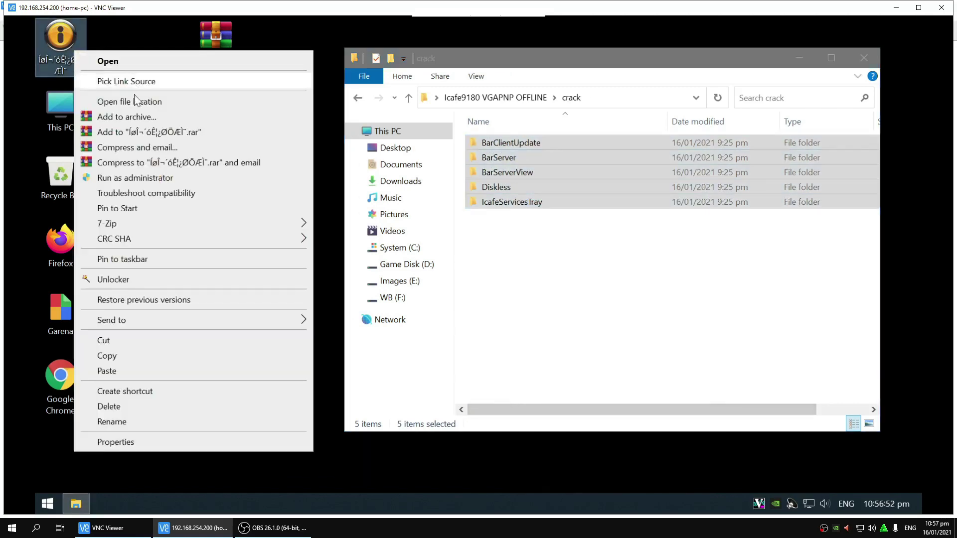
pyautogui.click(136, 101)
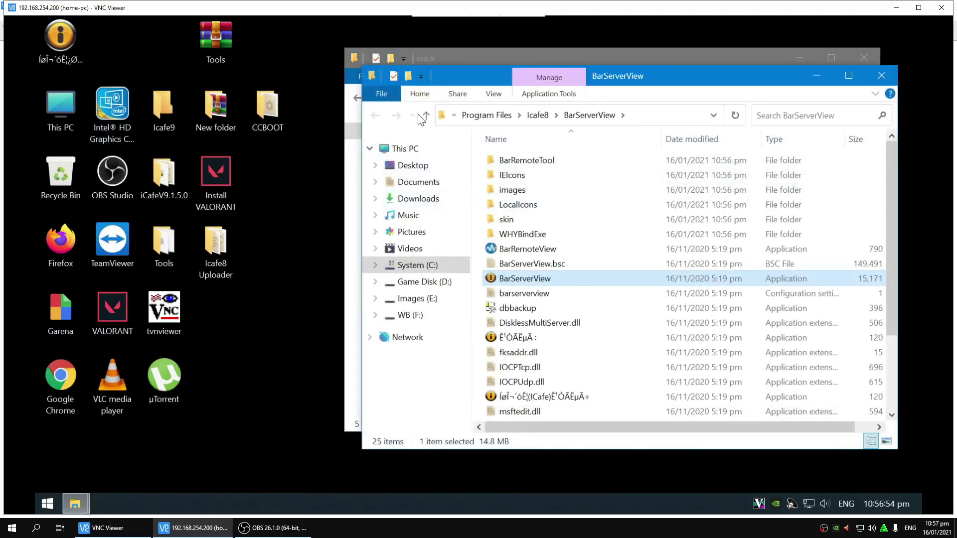
pyautogui.click(425, 115)
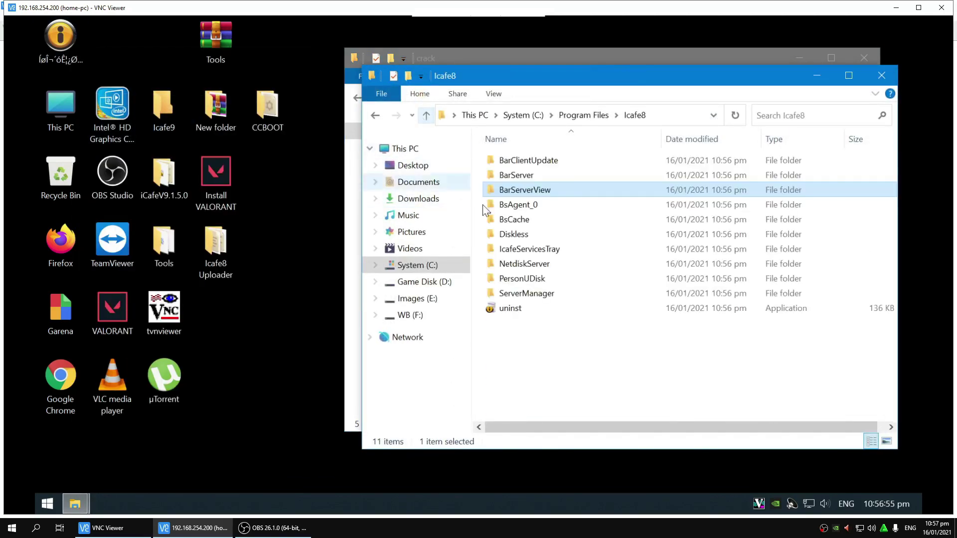
pyautogui.rightClick(521, 160)
pyautogui.click(570, 468)
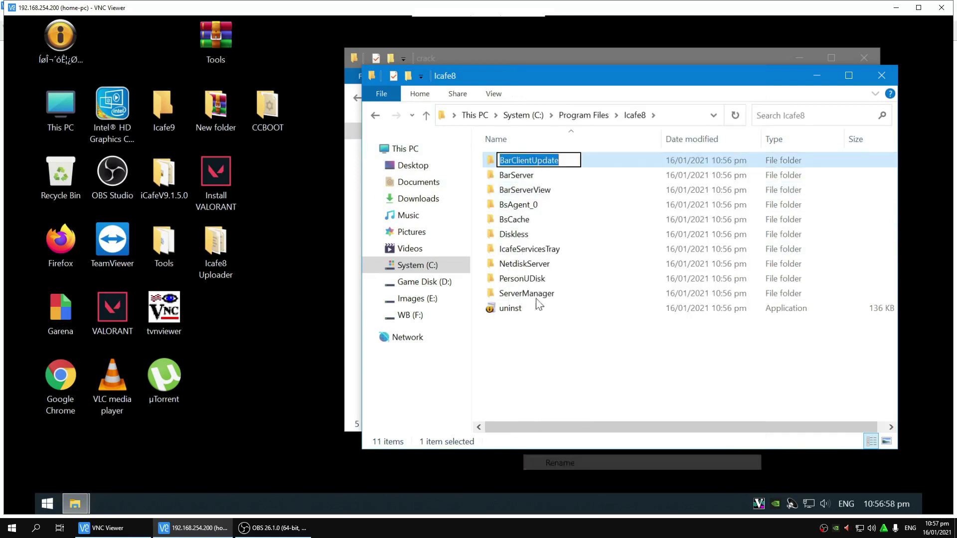
pyautogui.click(564, 160)
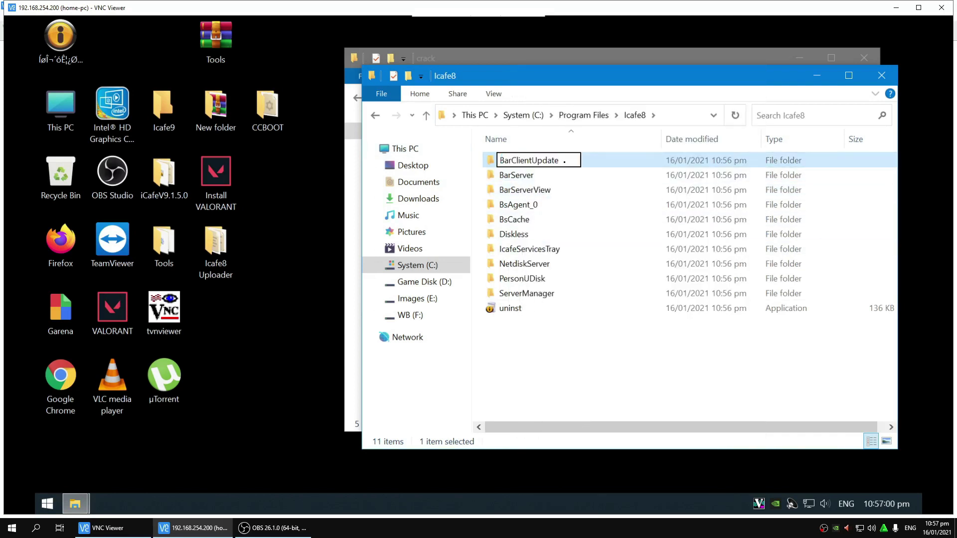
pyautogui.write('ba')
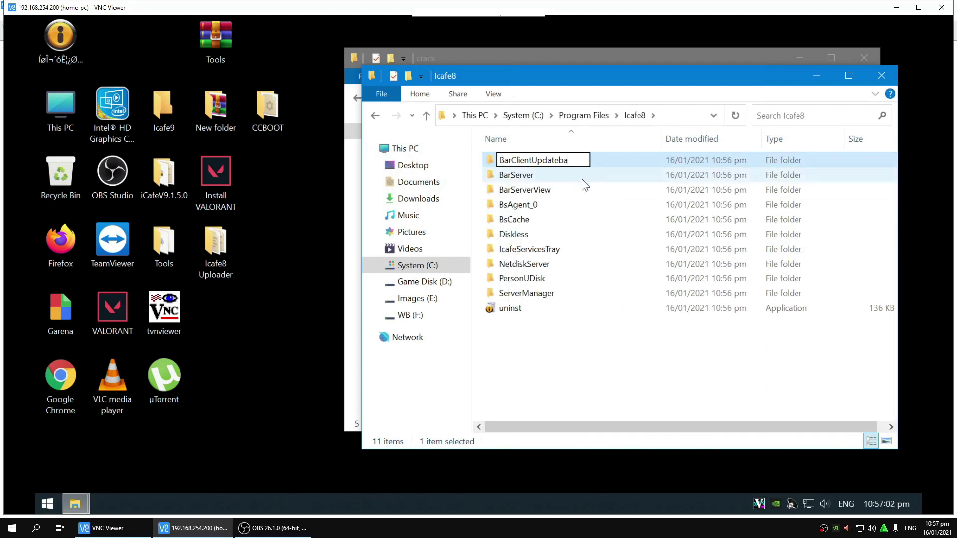
pyautogui.write('k')
pyautogui.click(561, 369)
# Step: Paste the copied crack folders into Icafe8, replacing the existing files
pyautogui.rightClick(562, 369)
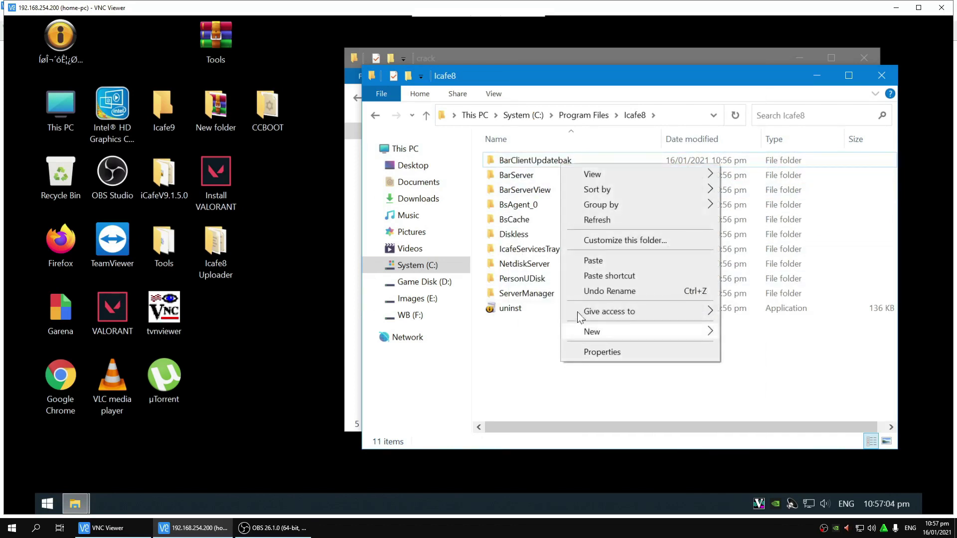
pyautogui.click(596, 264)
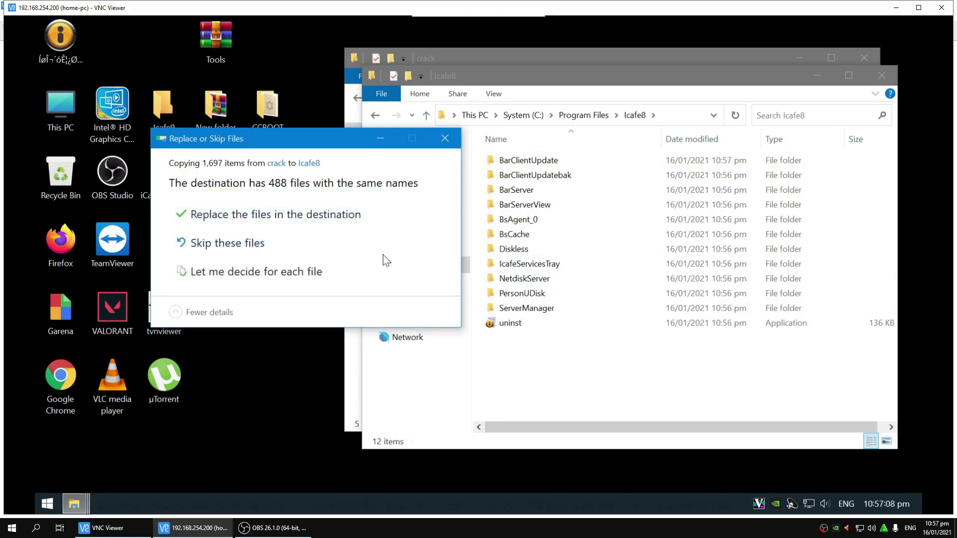
pyautogui.click(310, 220)
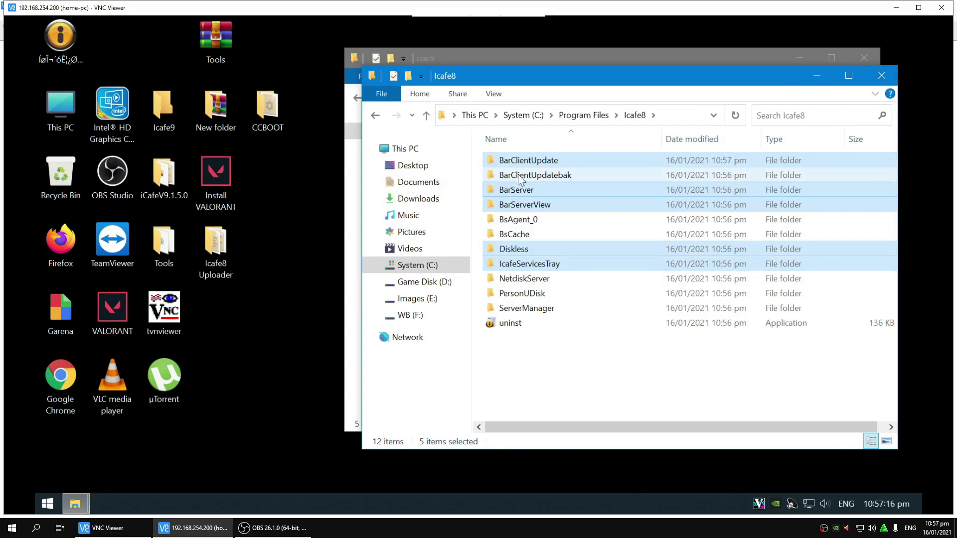
# Step: Look through the BarClientUpdatebak folder's files, then return to Icafe8
pyautogui.moveTo(533, 179)
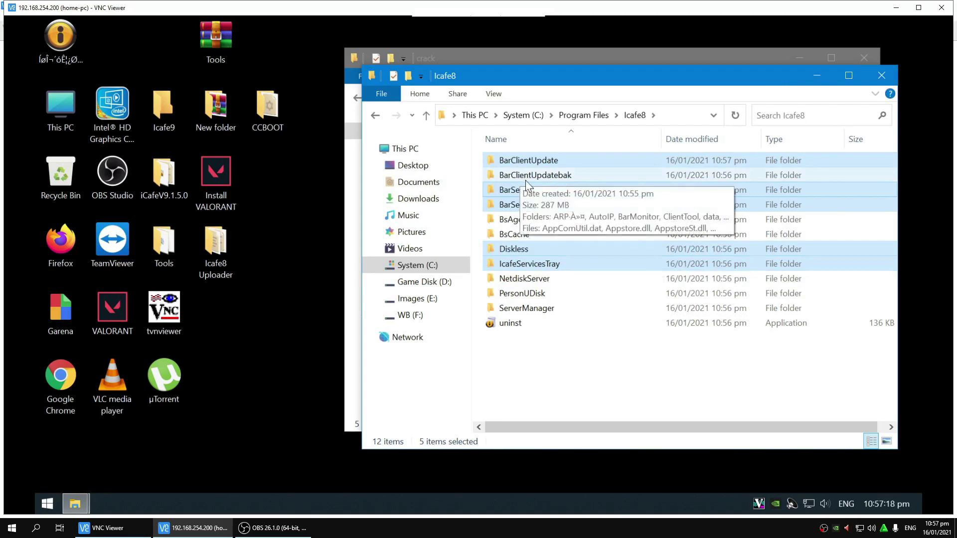
pyautogui.doubleClick(557, 178)
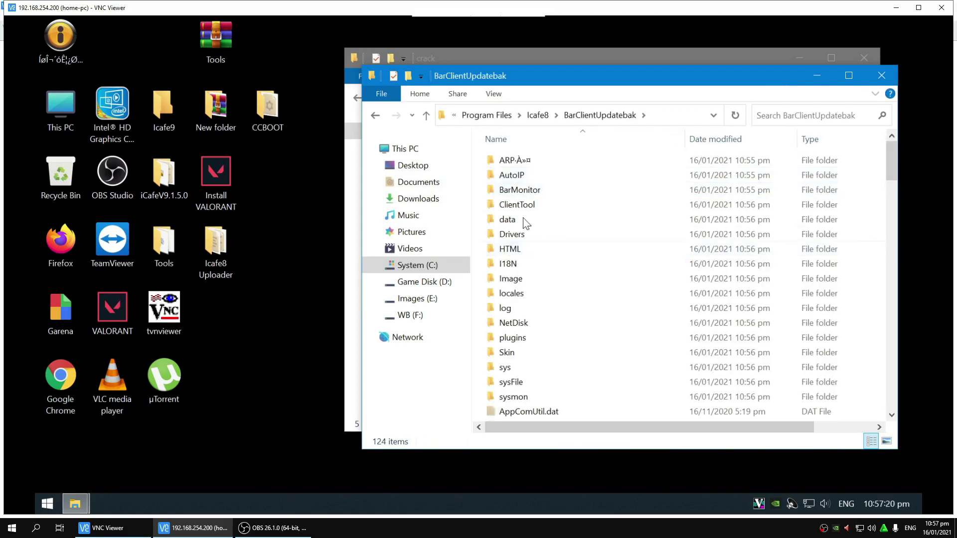
pyautogui.scroll(-10, 605, 359)
pyautogui.scroll(-15, 604, 359)
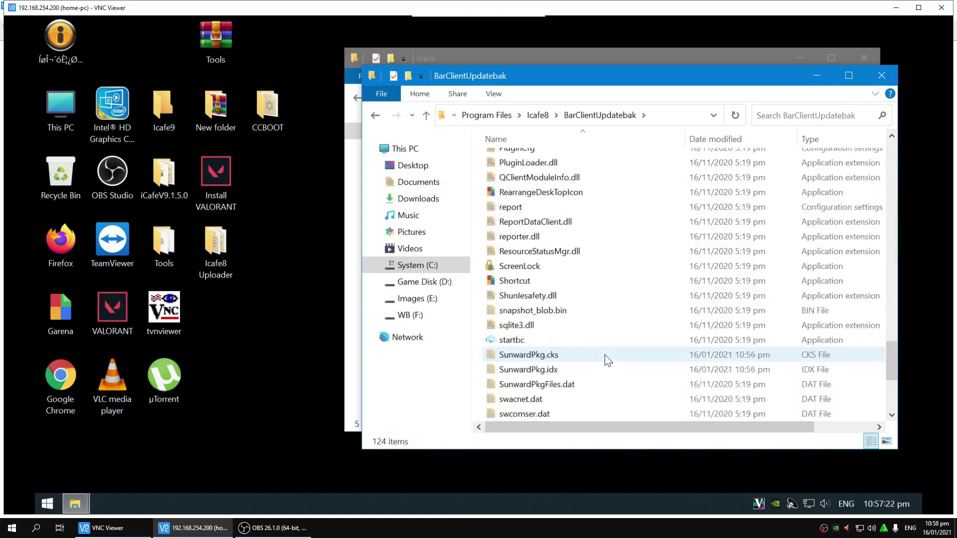
pyautogui.moveTo(890, 378); pyautogui.dragTo(842, 147)
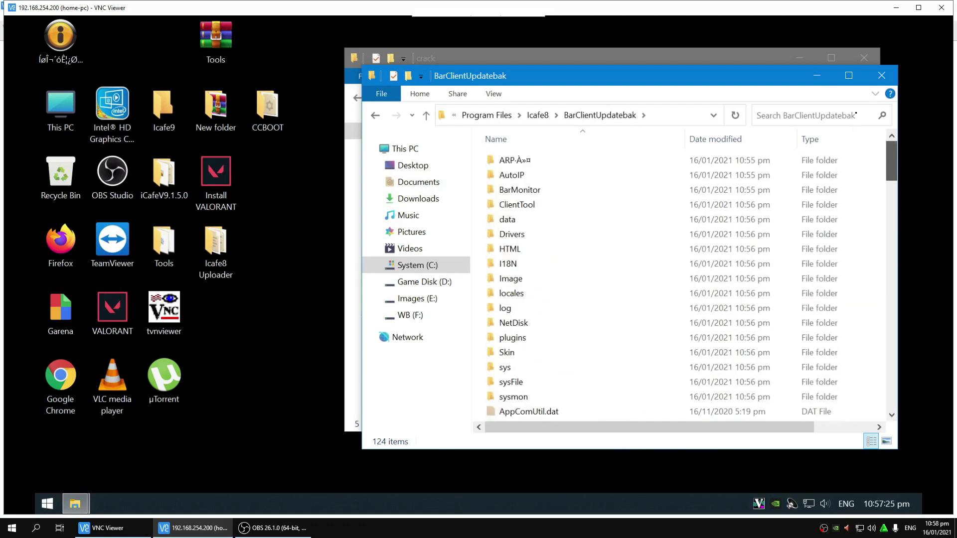
pyautogui.click(431, 121)
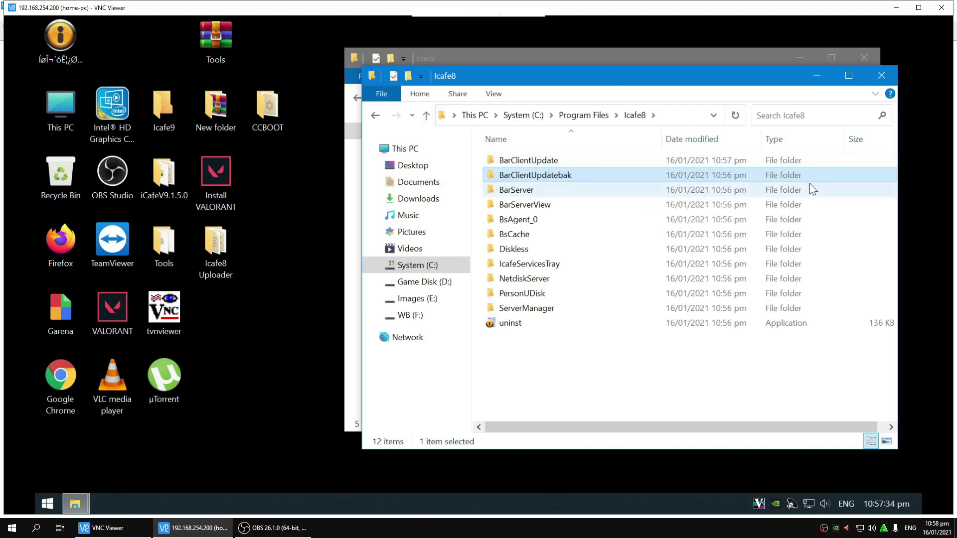
# Step: Run IcafeServicesTray.exe from the IcafeServicesTray folder to start the four iCafe8 services
pyautogui.click(881, 75)
pyautogui.doubleClick(518, 246)
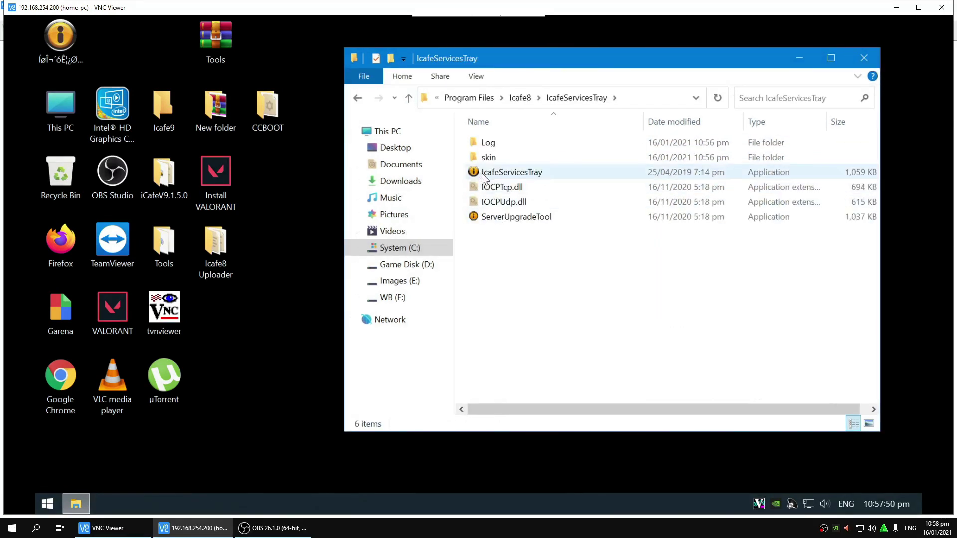
pyautogui.doubleClick(499, 172)
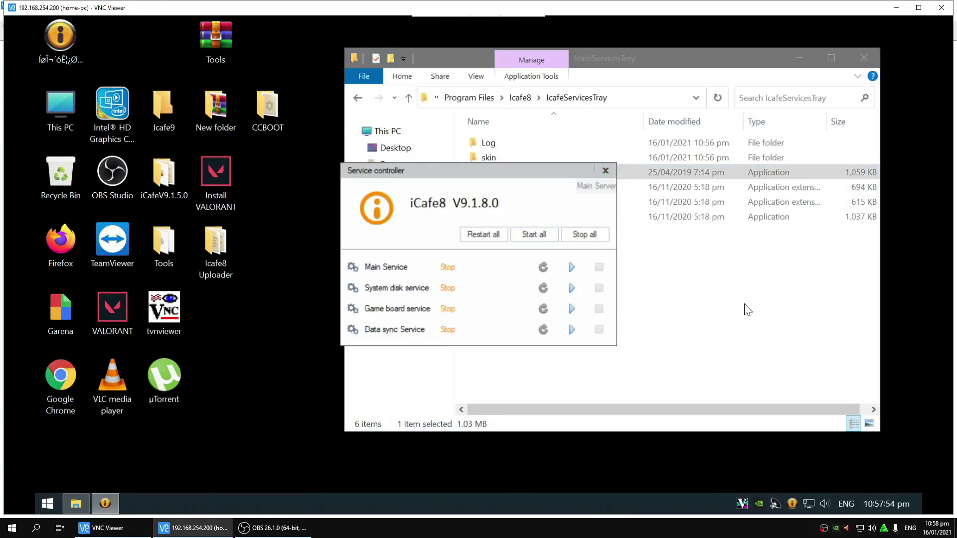
pyautogui.click(864, 58)
pyautogui.moveTo(570, 179); pyautogui.dragTo(644, 199)
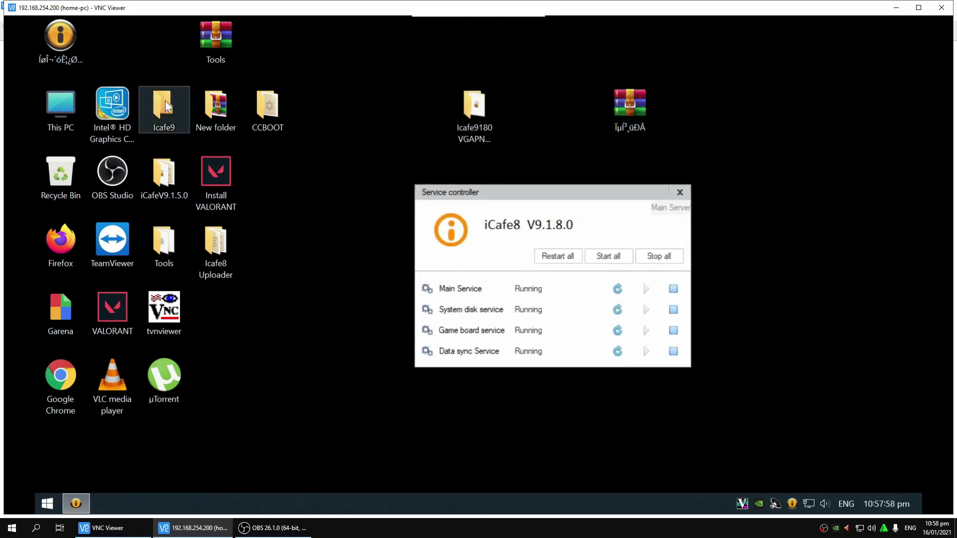
# Step: Launch the iCafe8 management console from its desktop shortcut and log in
pyautogui.click(58, 49)
pyautogui.doubleClick(58, 49)
pyautogui.click(456, 295)
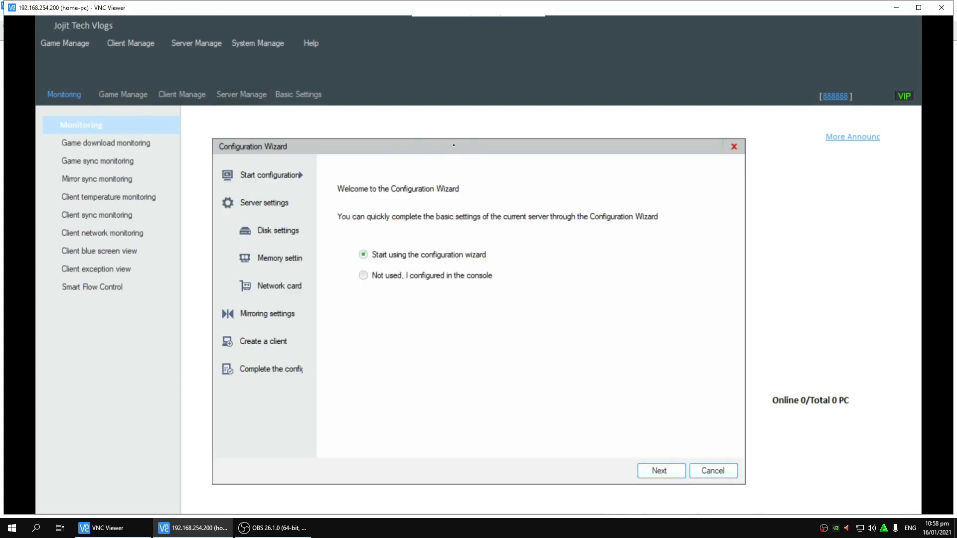
# Step: Set D: as game disk, E: as image disk, F: as writeback, and disable the download disk
pyautogui.click(669, 401)
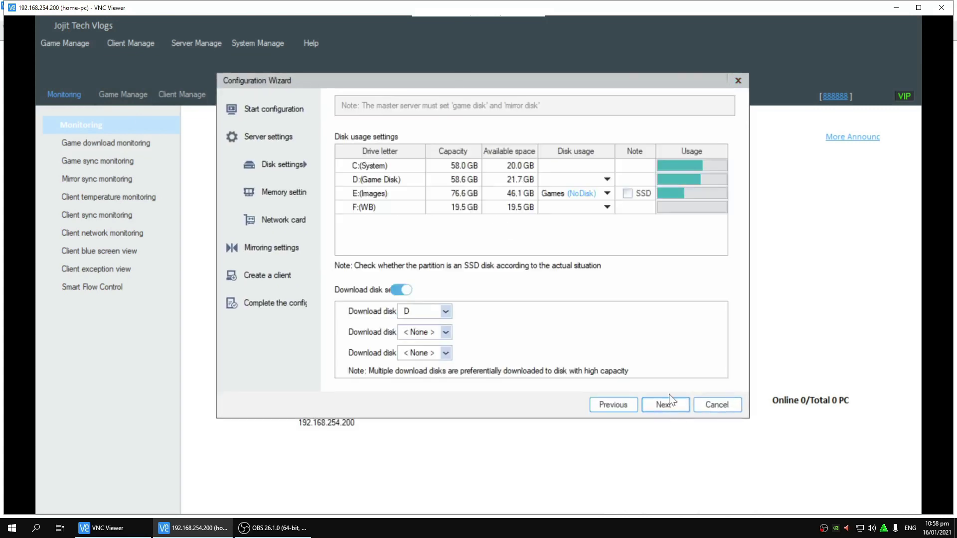
pyautogui.click(607, 179)
pyautogui.click(607, 179)
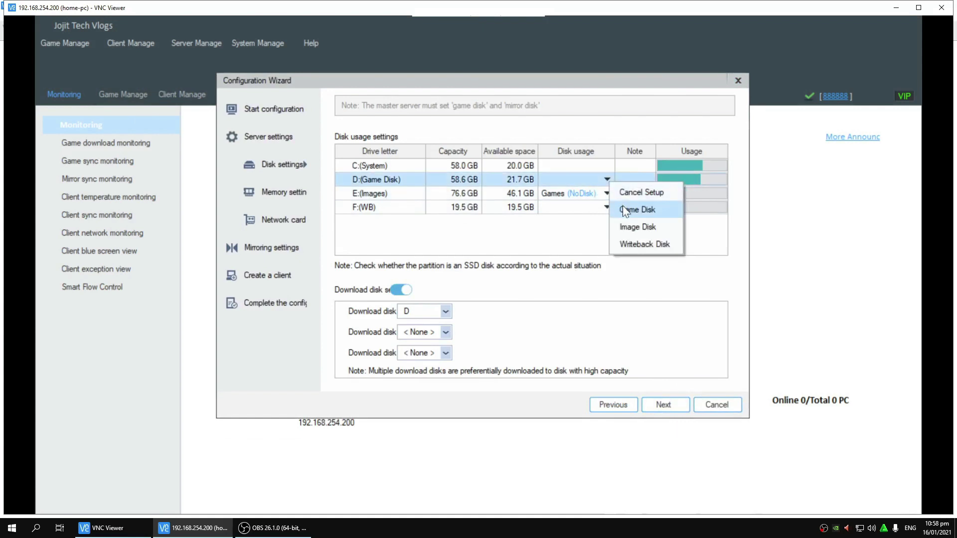
pyautogui.click(625, 209)
pyautogui.click(607, 193)
pyautogui.click(638, 240)
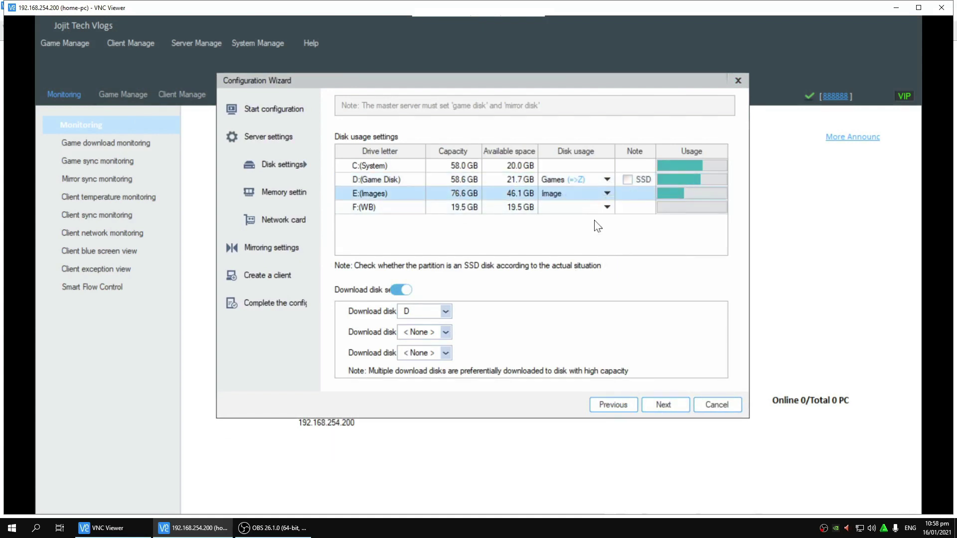
pyautogui.click(607, 207)
pyautogui.click(623, 273)
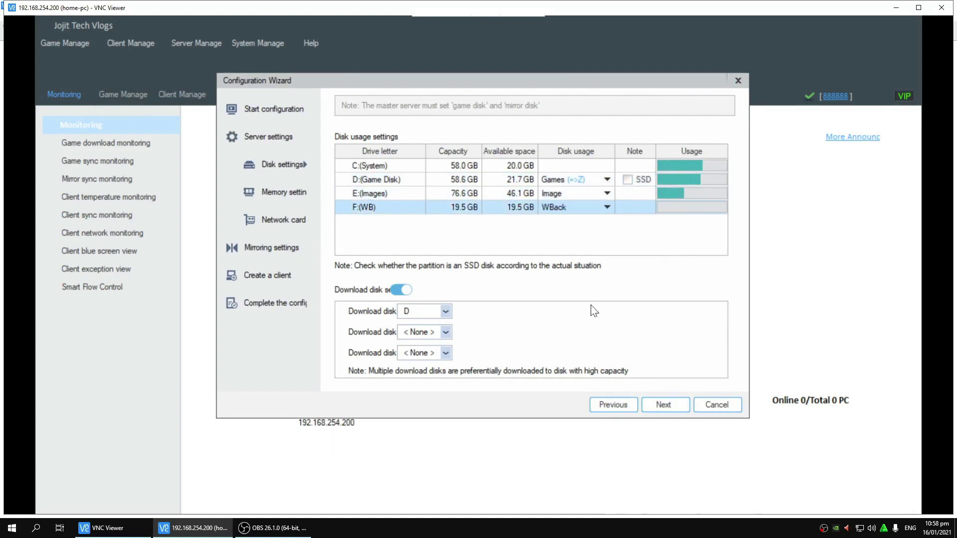
pyautogui.click(401, 290)
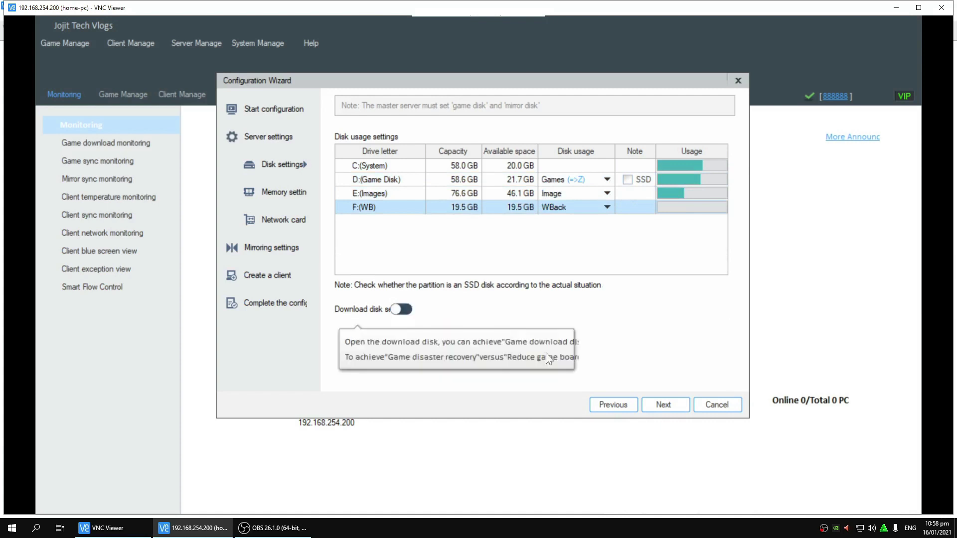
# Step: Pass the memory cache, network card, mirroring and client pages and apply the configuration
pyautogui.click(670, 407)
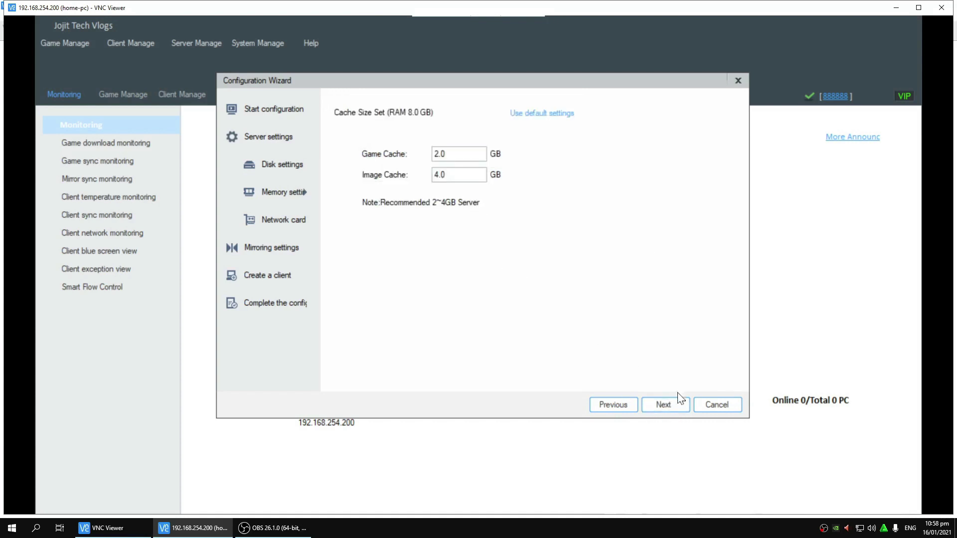
pyautogui.click(679, 400)
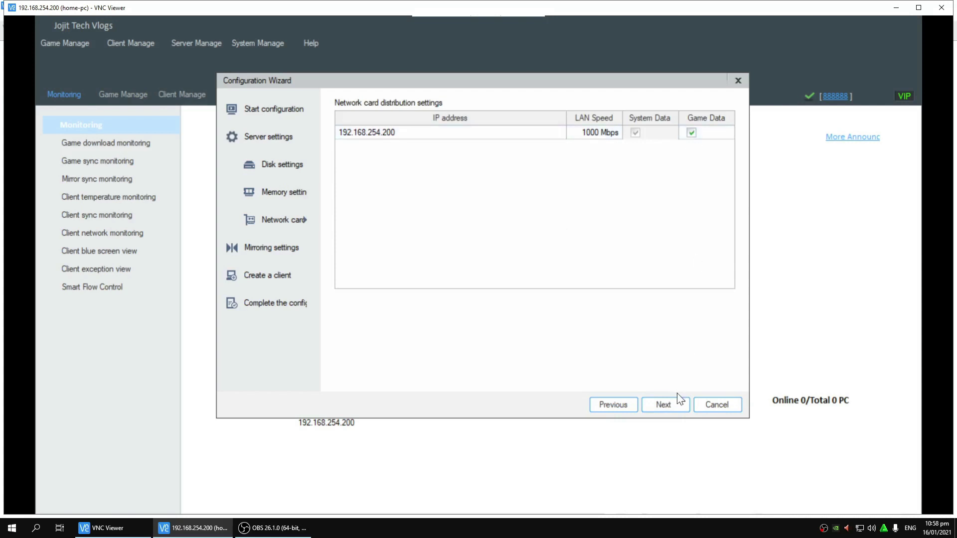
pyautogui.click(676, 406)
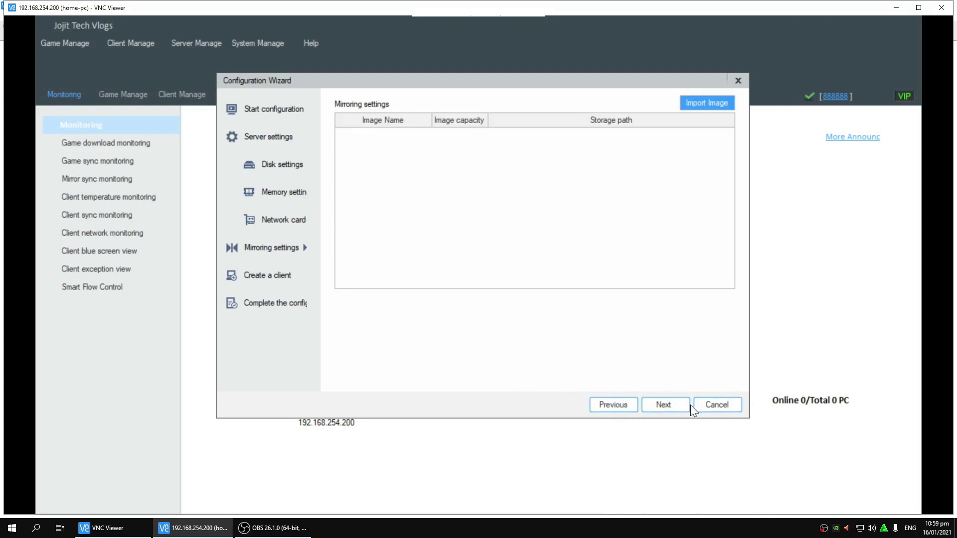
pyautogui.click(689, 408)
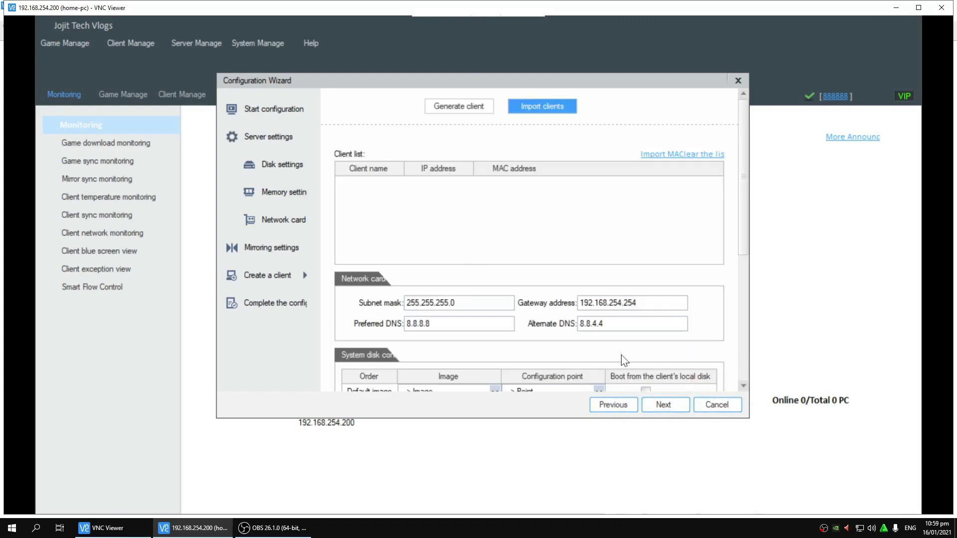
pyautogui.click(677, 410)
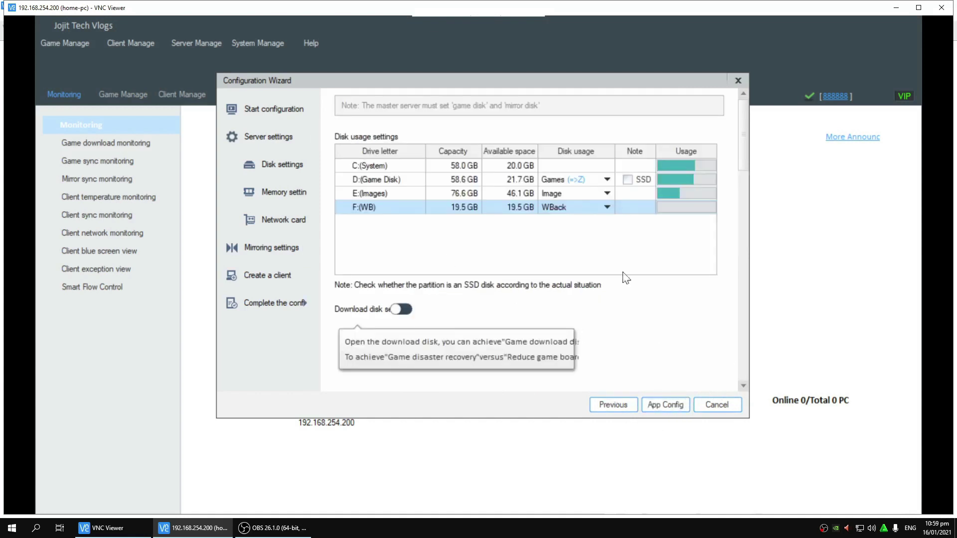
pyautogui.click(674, 409)
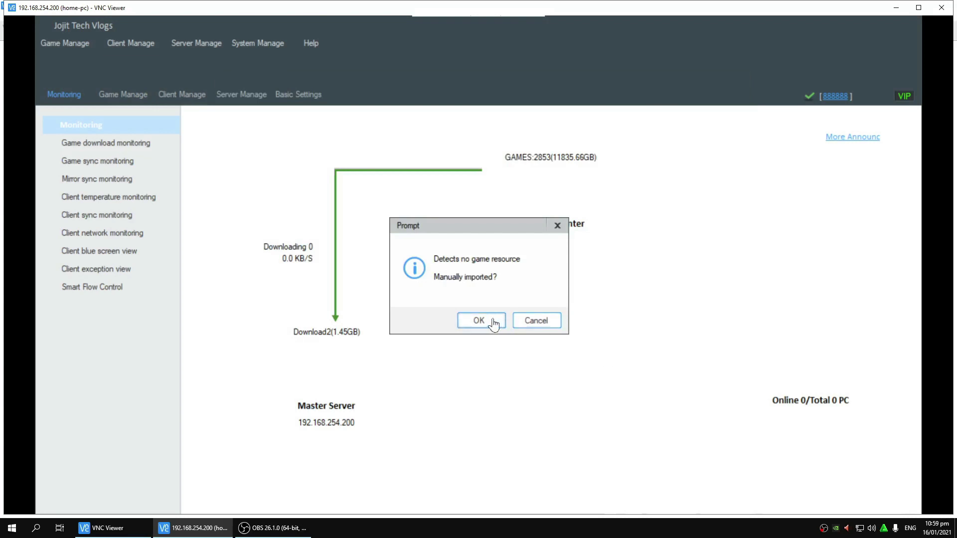
# Step: Dismiss the missing-game-resource prompt, close the console, stop all services, and close Service controller
pyautogui.click(548, 325)
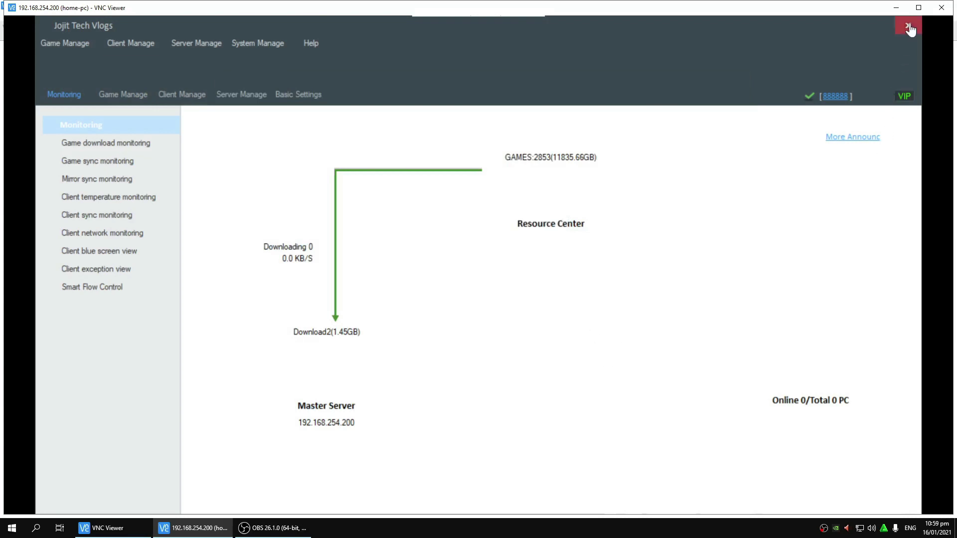
pyautogui.click(908, 26)
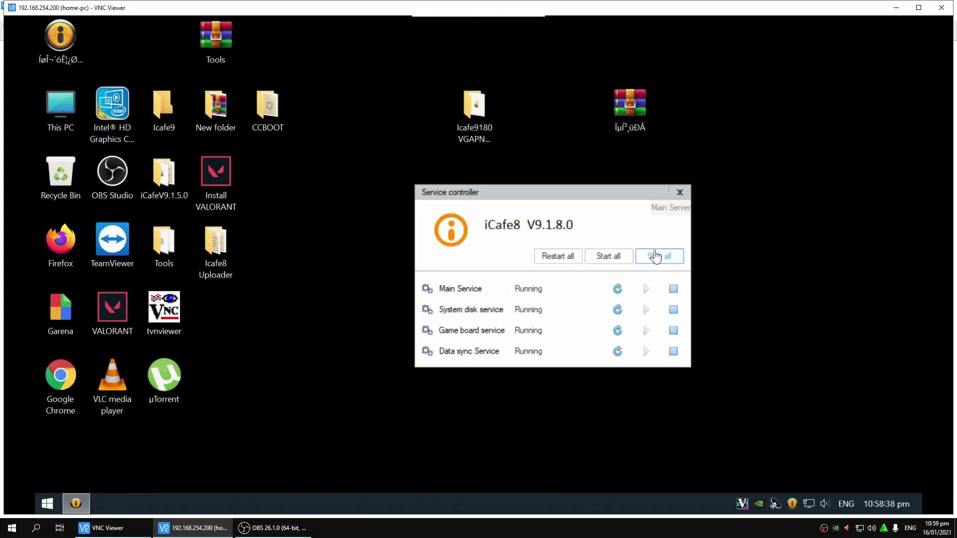
pyautogui.click(659, 257)
pyautogui.click(600, 312)
pyautogui.click(680, 192)
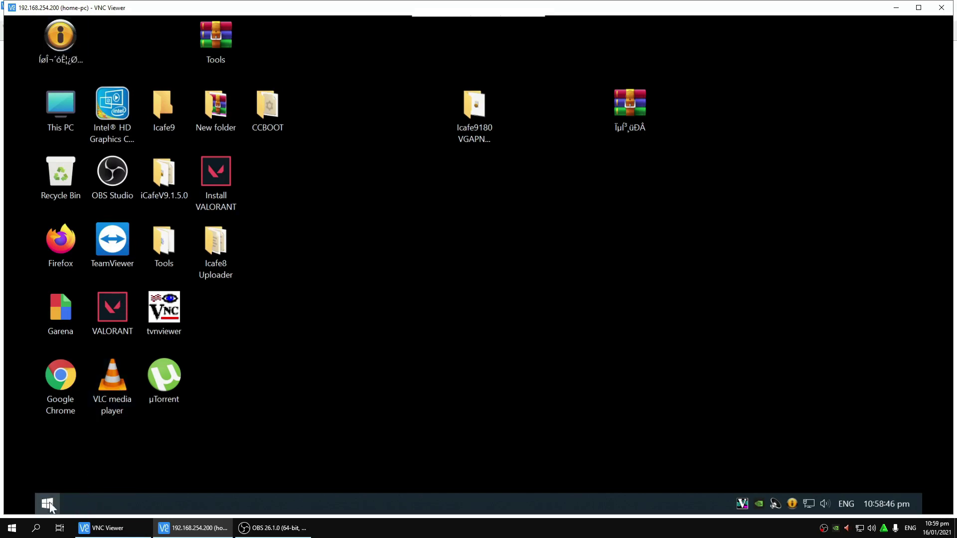
# Step: Launch DB Browser for SQLite by searching 'db' on the remote machine
pyautogui.click(48, 503)
pyautogui.write('ba')
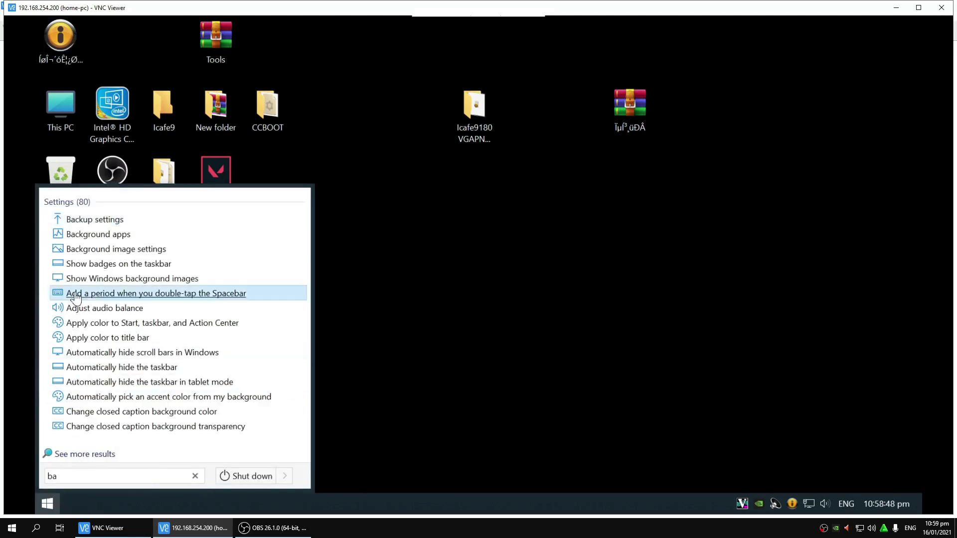
pyautogui.click(85, 413)
pyautogui.write('db')
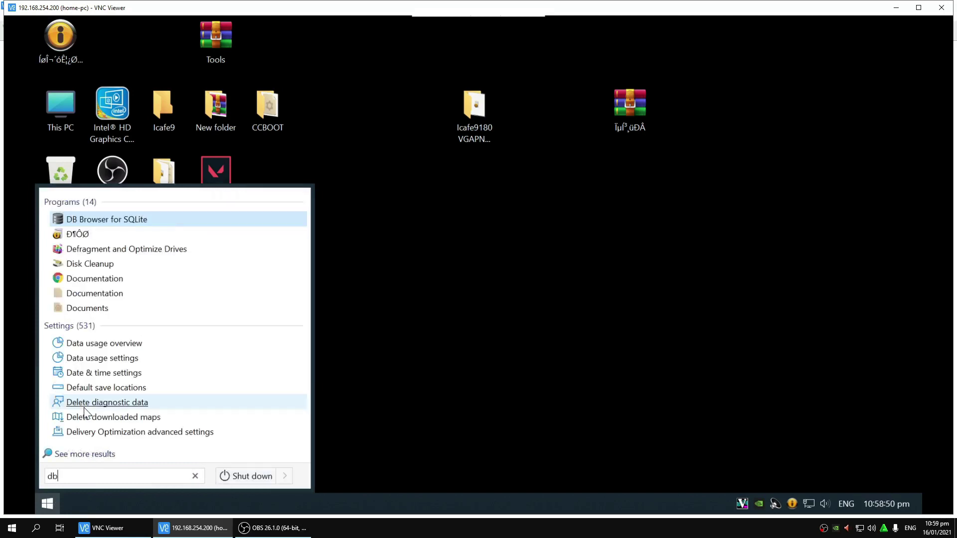
pyautogui.press('Return')
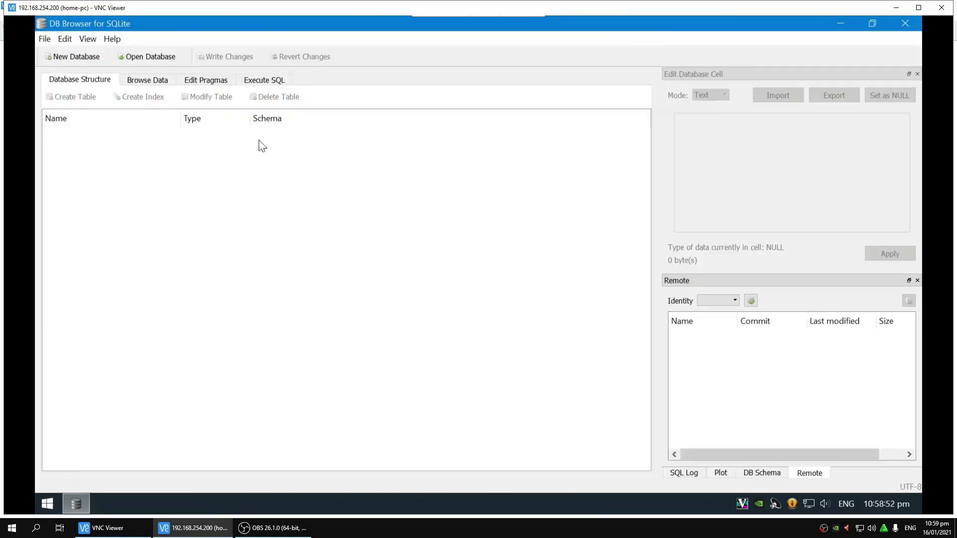
# Step: Open barserver.db from C:\Program Files\Icafe8\BarServer\data
pyautogui.click(139, 63)
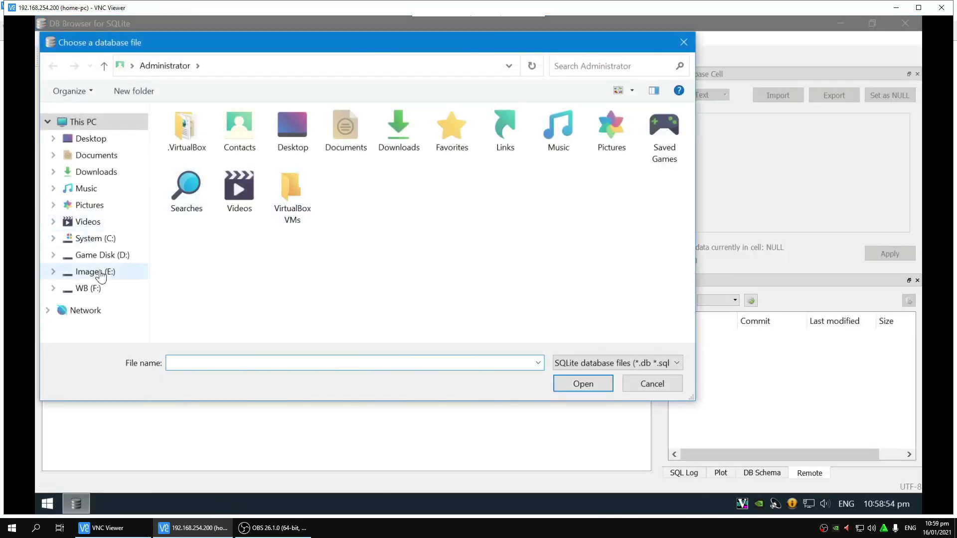
pyautogui.click(100, 239)
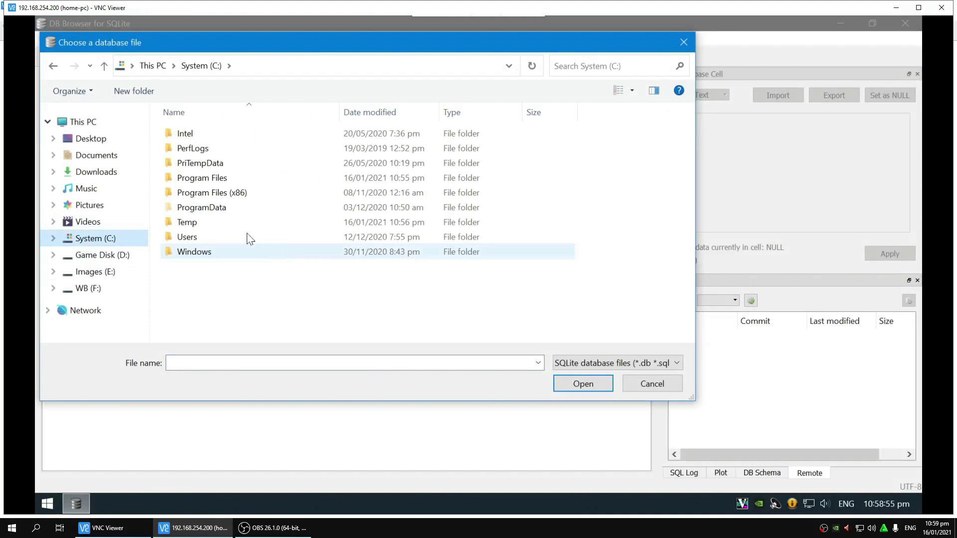
pyautogui.click(210, 180)
pyautogui.doubleClick(209, 179)
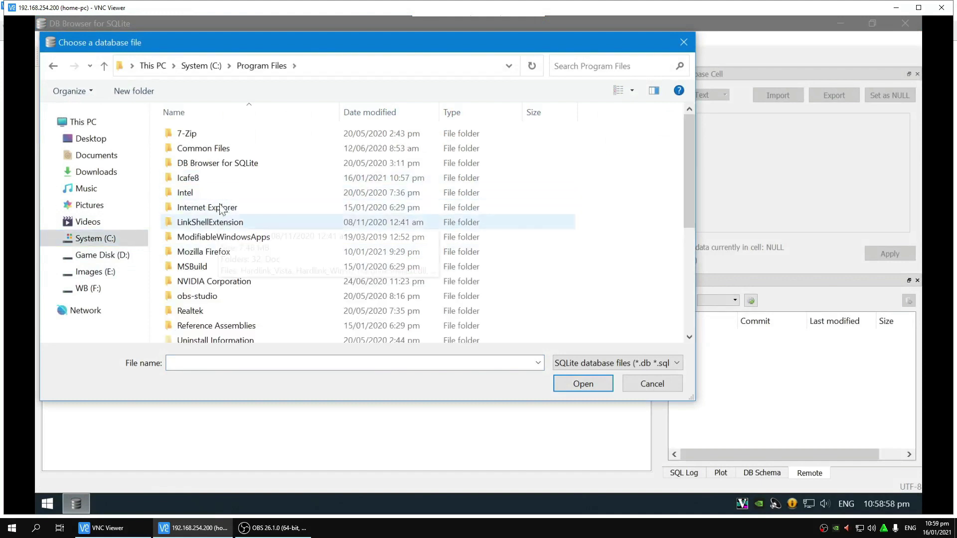
pyautogui.doubleClick(202, 180)
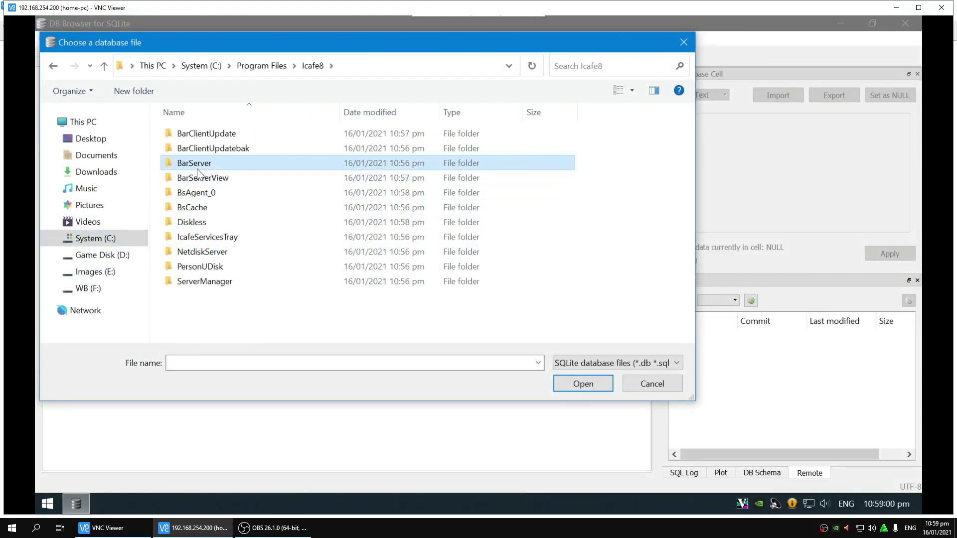
pyautogui.doubleClick(197, 163)
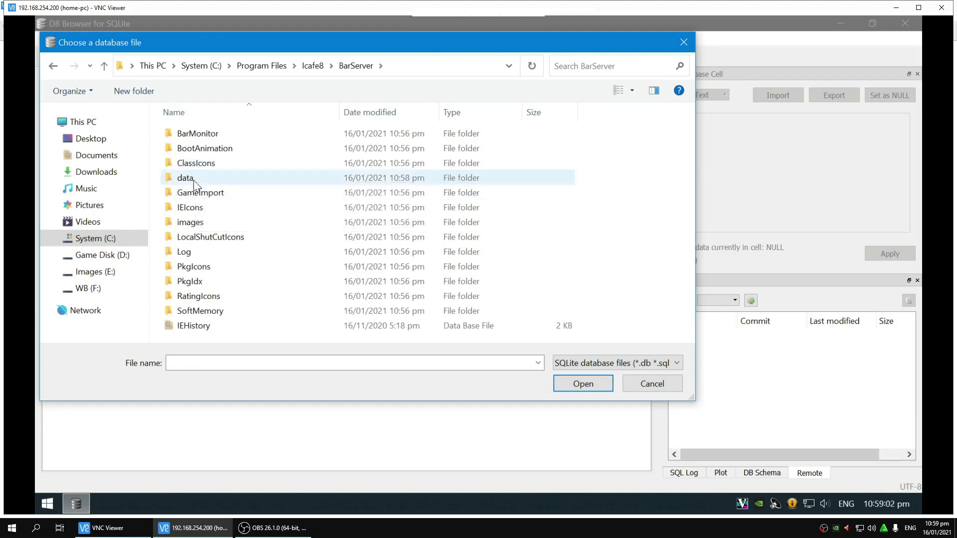
pyautogui.doubleClick(191, 177)
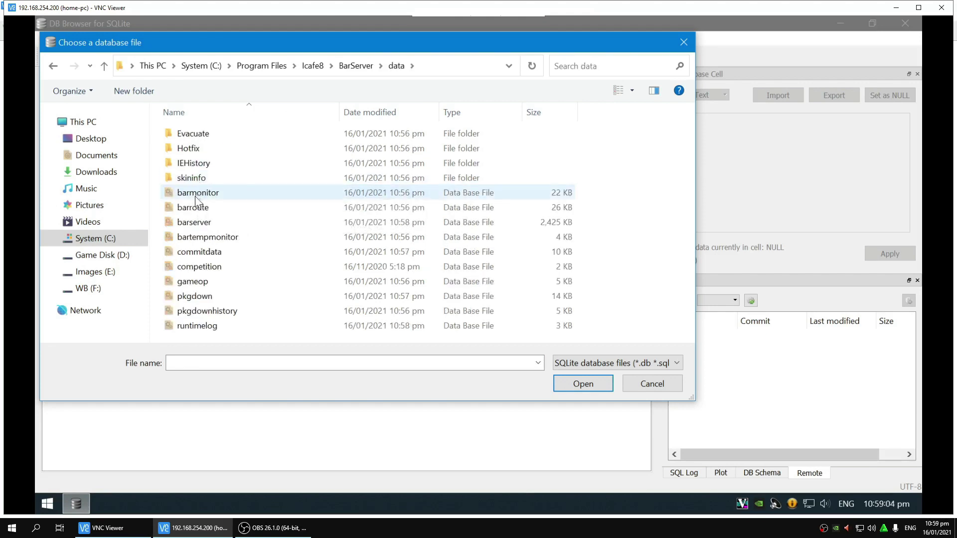
pyautogui.doubleClick(192, 222)
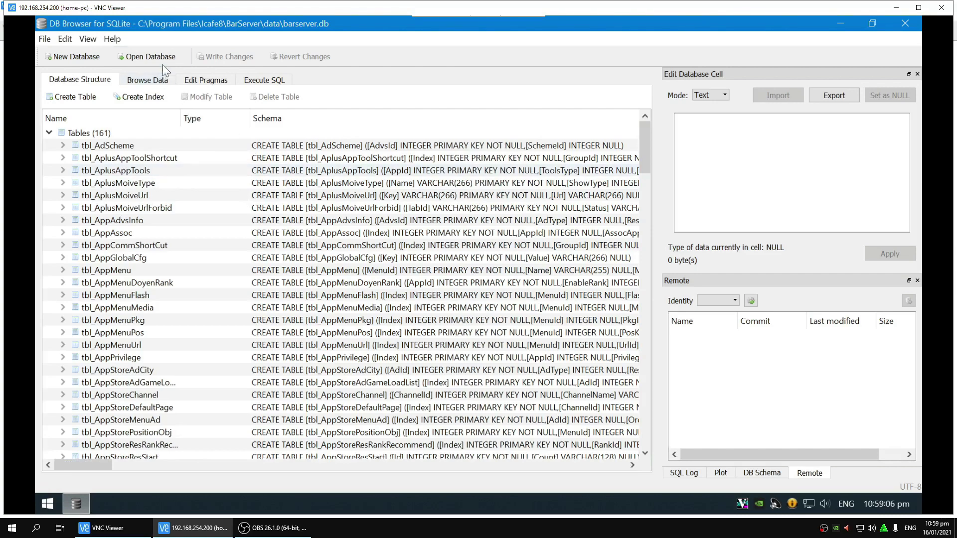
# Step: Reopen barserver and browse the data of the tbl_IcafeServerDiskCfg table
pyautogui.click(160, 61)
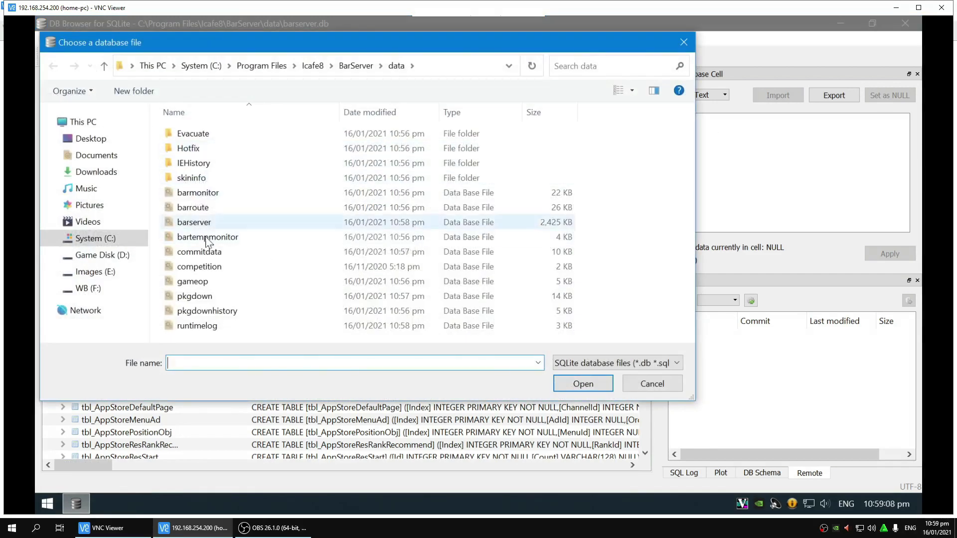
pyautogui.doubleClick(197, 222)
pyautogui.click(145, 80)
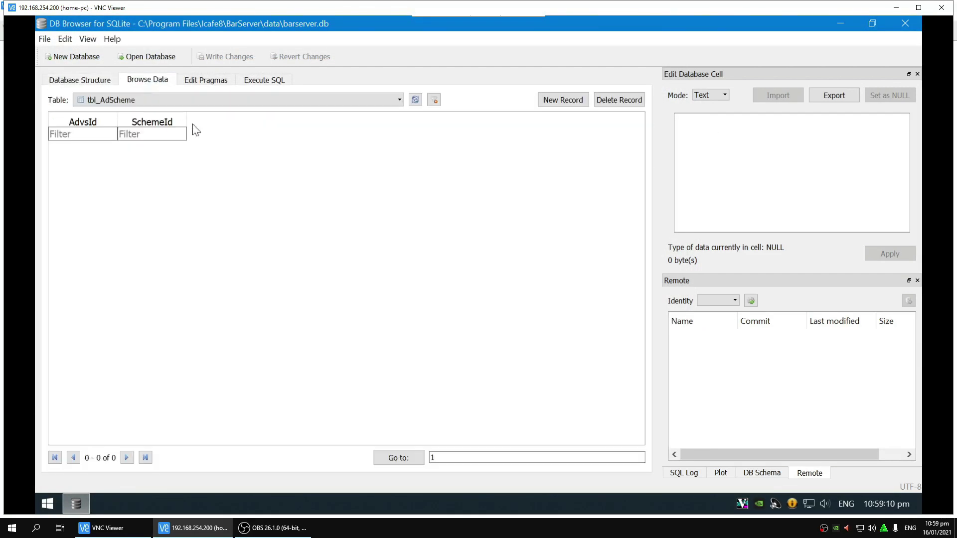
pyautogui.click(152, 102)
pyautogui.moveTo(398, 166); pyautogui.dragTo(395, 203)
pyautogui.scroll(-15, 231, 195)
pyautogui.click(214, 261)
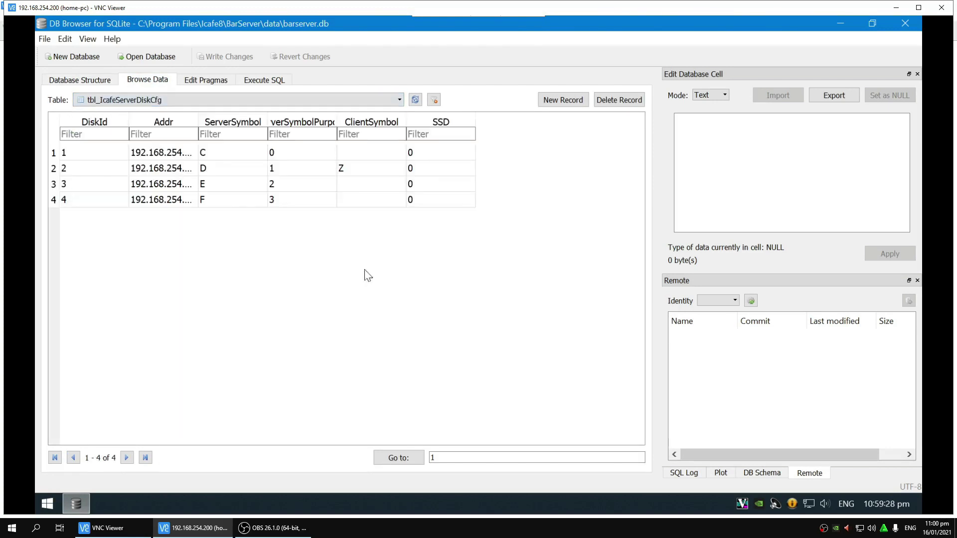
pyautogui.click(143, 103)
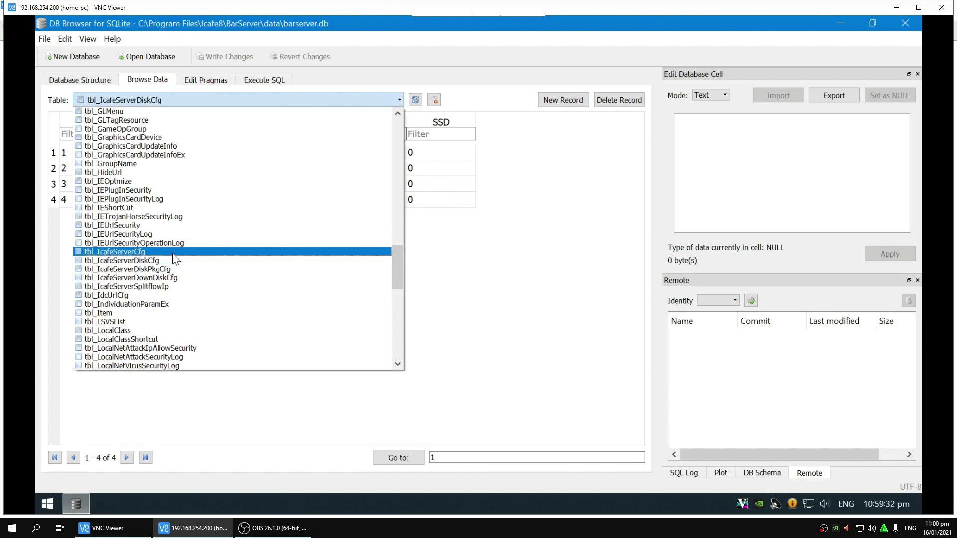
pyautogui.click(172, 259)
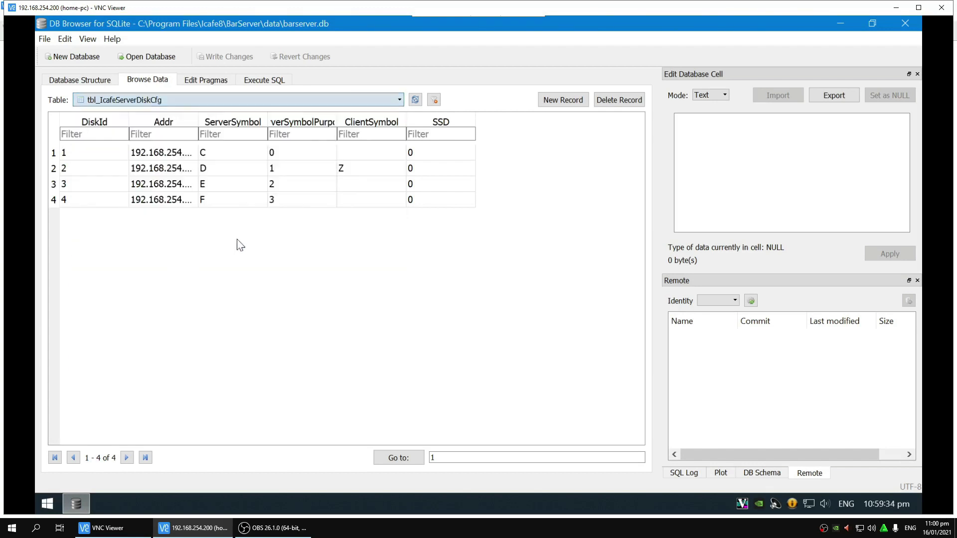
# Step: Change disk 2's ClientSymbol value from Z to D
pyautogui.click(367, 173)
pyautogui.write('D')
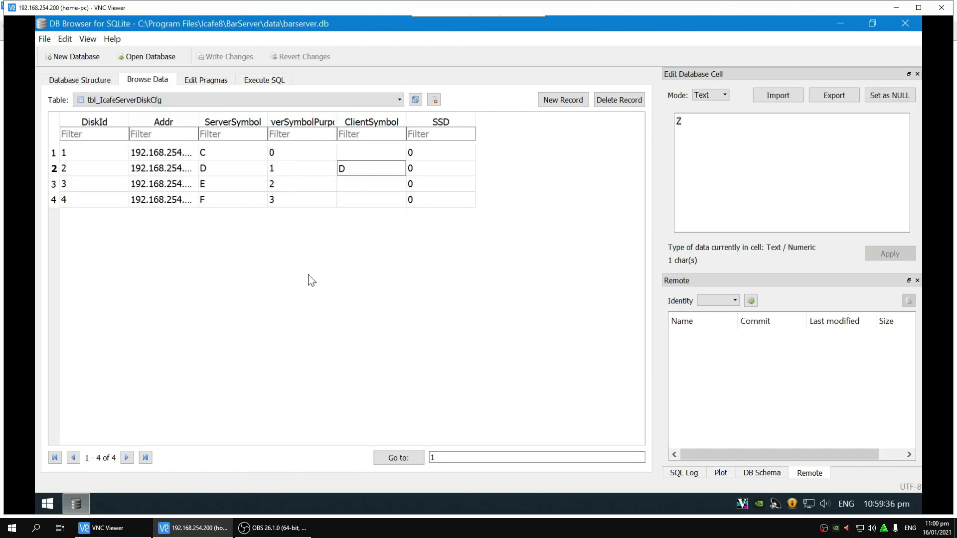
pyautogui.click(319, 171)
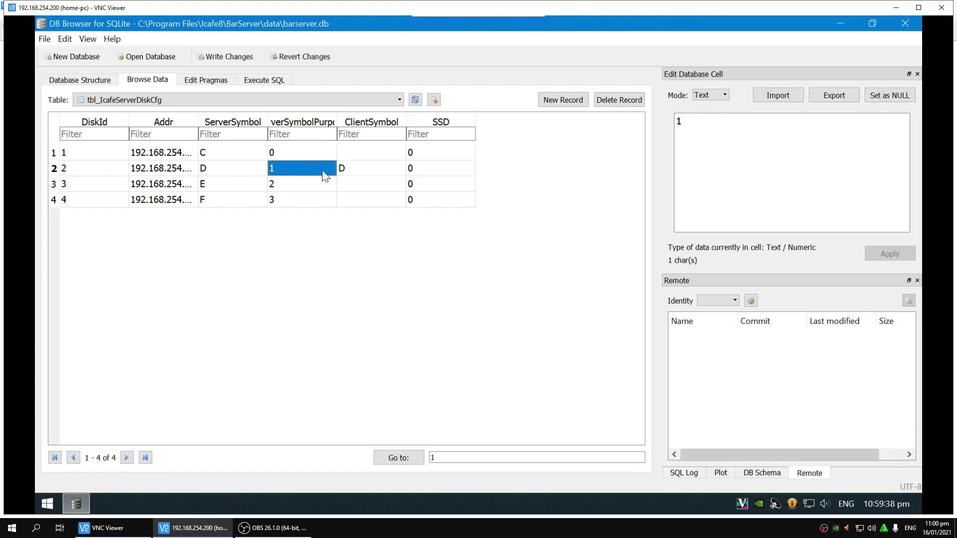
pyautogui.click(365, 172)
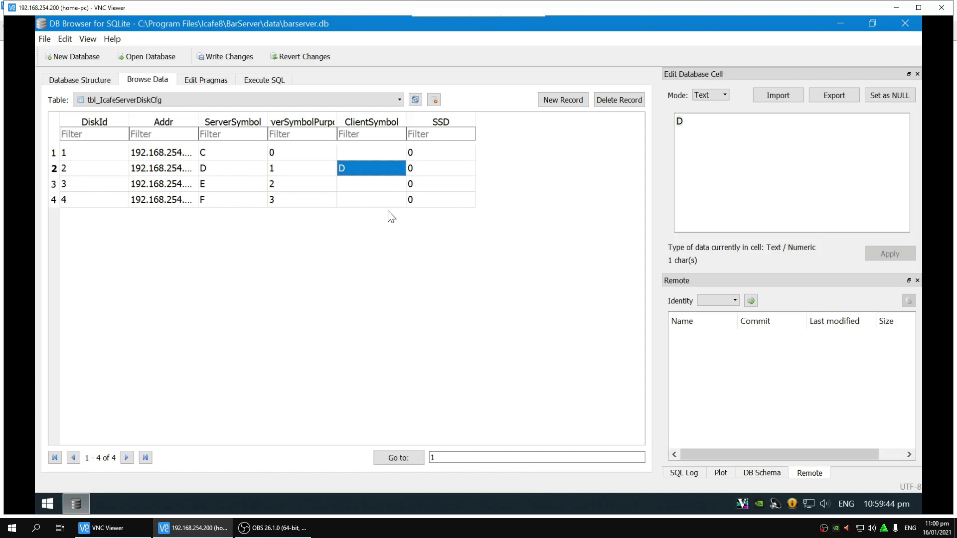
pyautogui.press('F2')
# Step: Write the changes to the database, close DB Browser for SQLite, and refresh the desktop
pyautogui.click(44, 39)
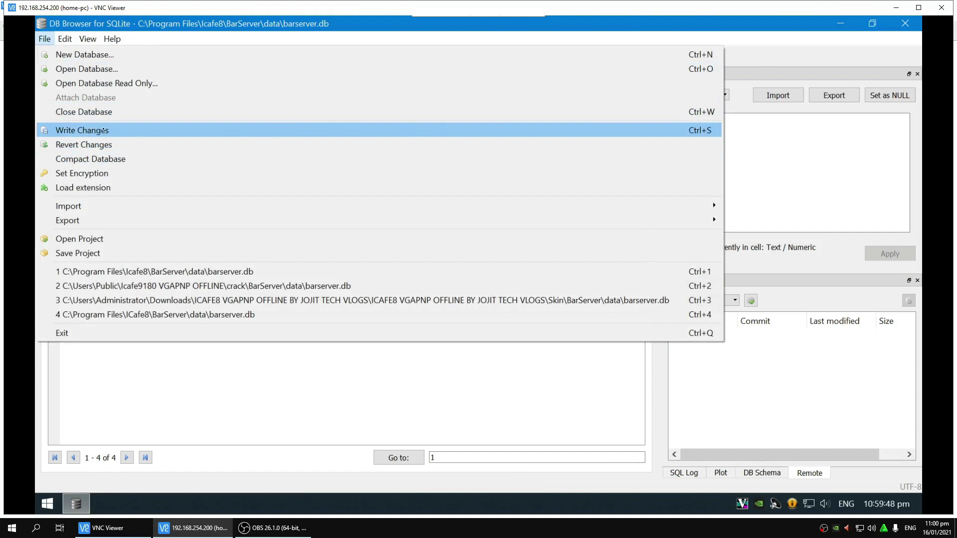
pyautogui.click(97, 128)
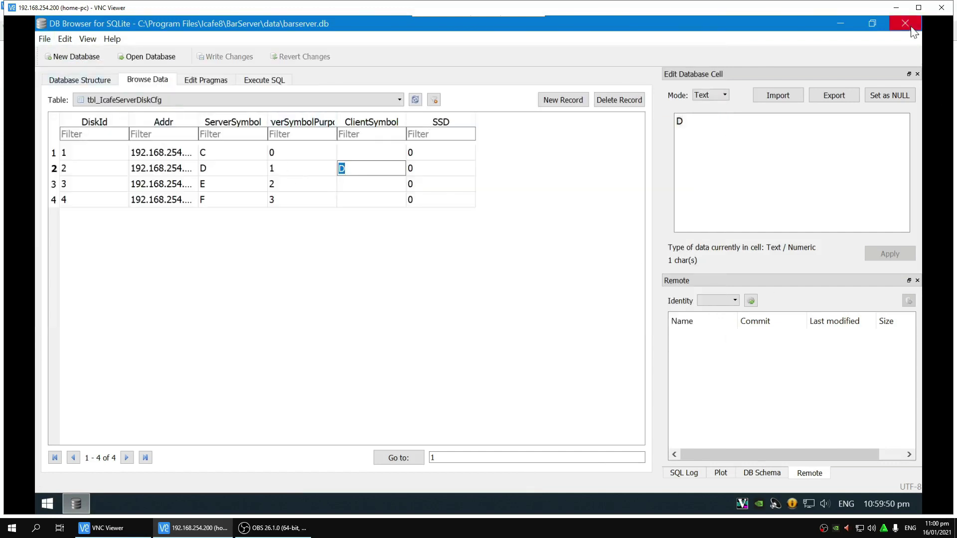
pyautogui.hotkey('alt', 'f')
pyautogui.click(540, 398)
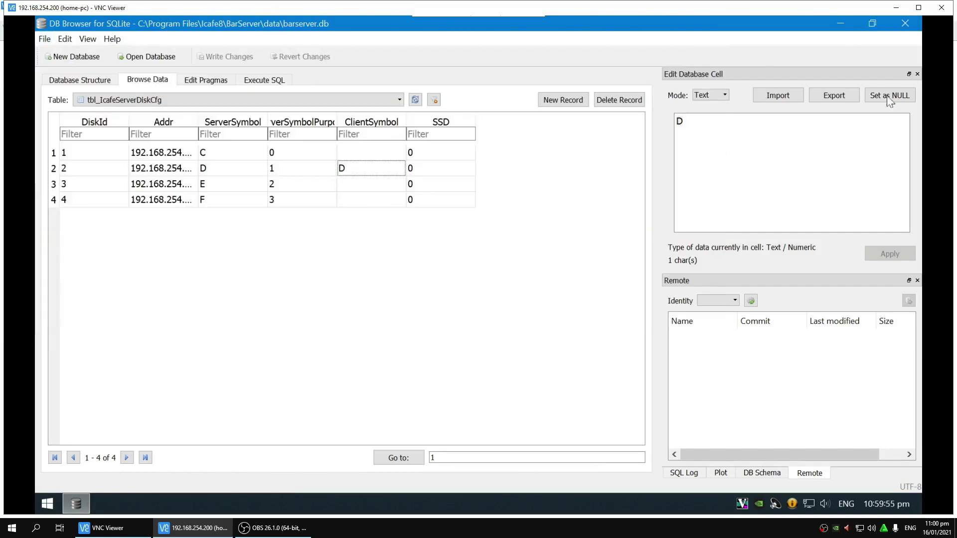
pyautogui.click(905, 23)
pyautogui.rightClick(482, 234)
pyautogui.click(491, 276)
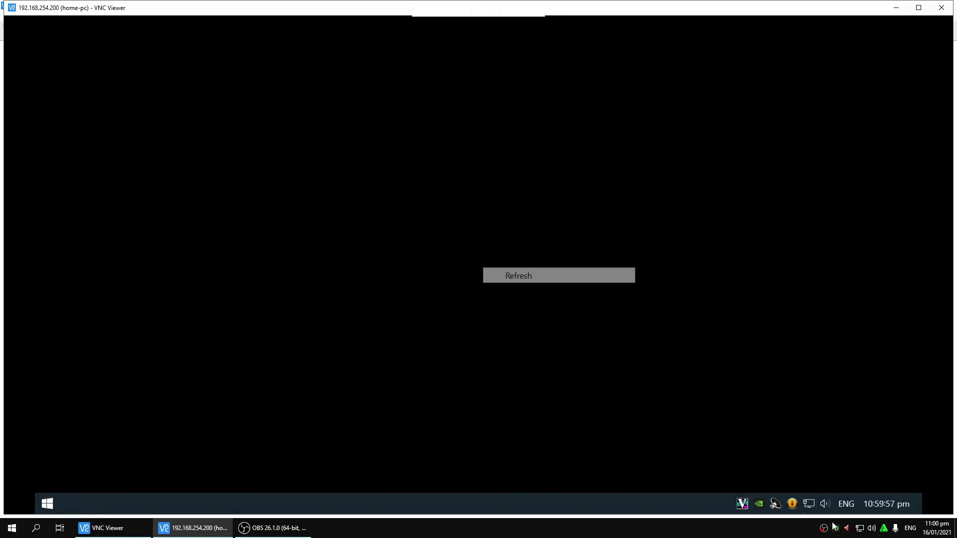
# Step: Bring up Service controller from the tray and rename the garbled desktop shortcut to Icafe8 Console
pyautogui.click(792, 505)
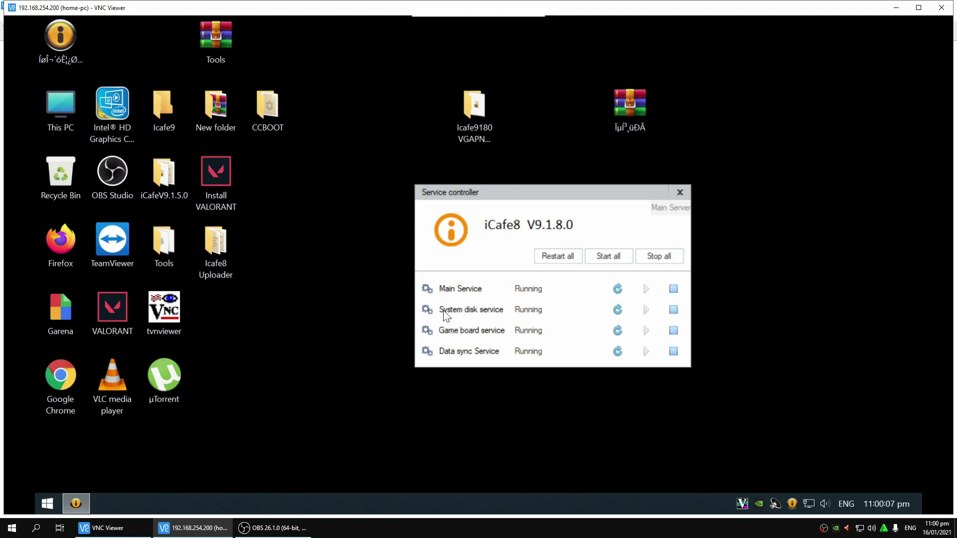
pyautogui.rightClick(67, 48)
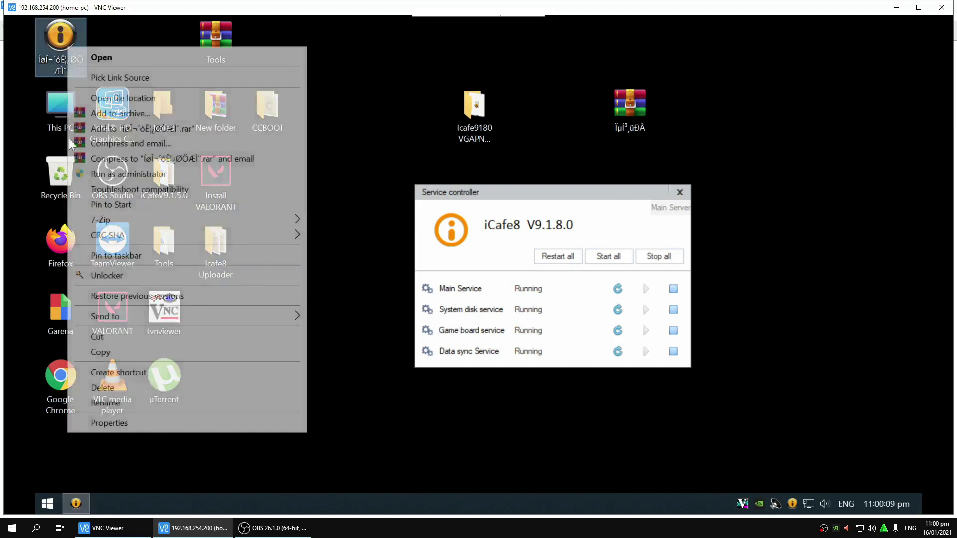
pyautogui.click(125, 401)
pyautogui.press('BackSpace')
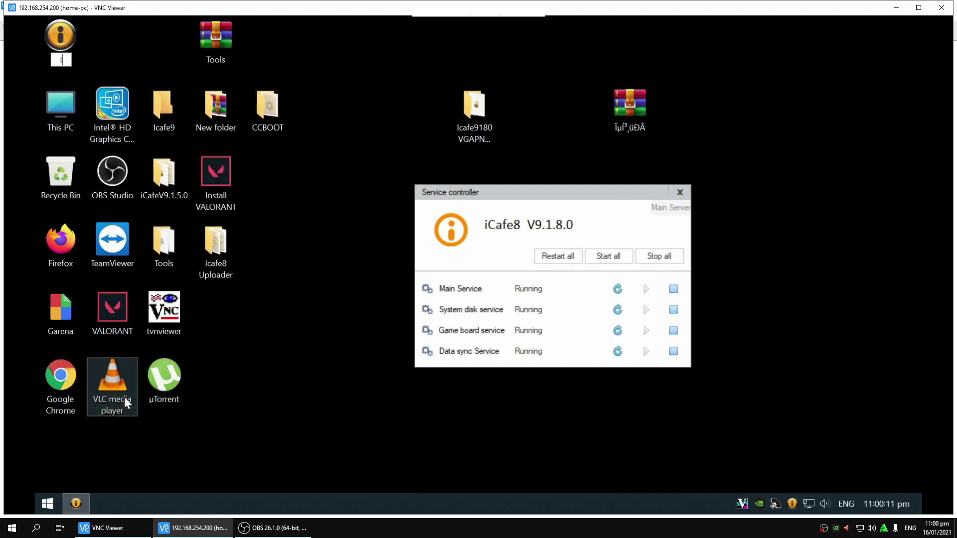
pyautogui.write('Icafe9')
pyautogui.write(' Consol')
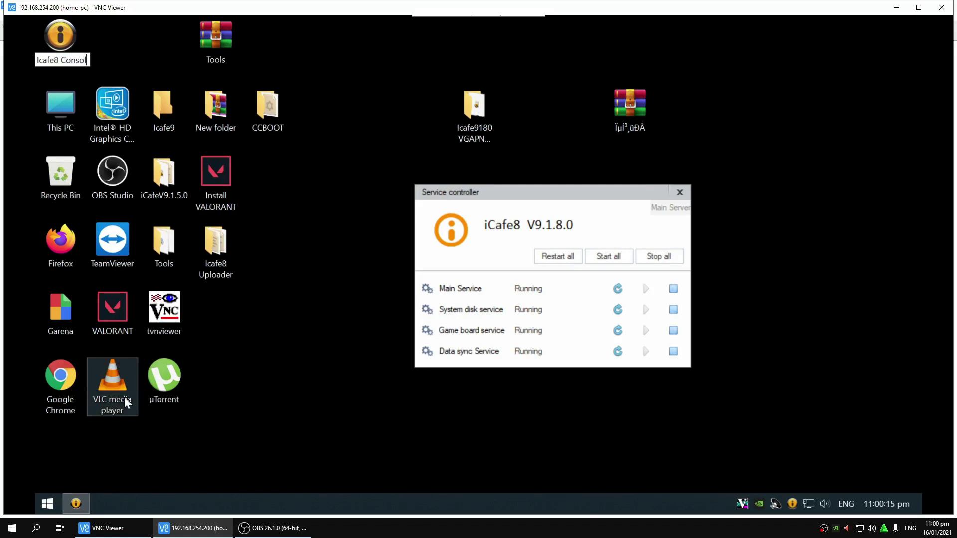
pyautogui.write('e')
pyautogui.press('Return')
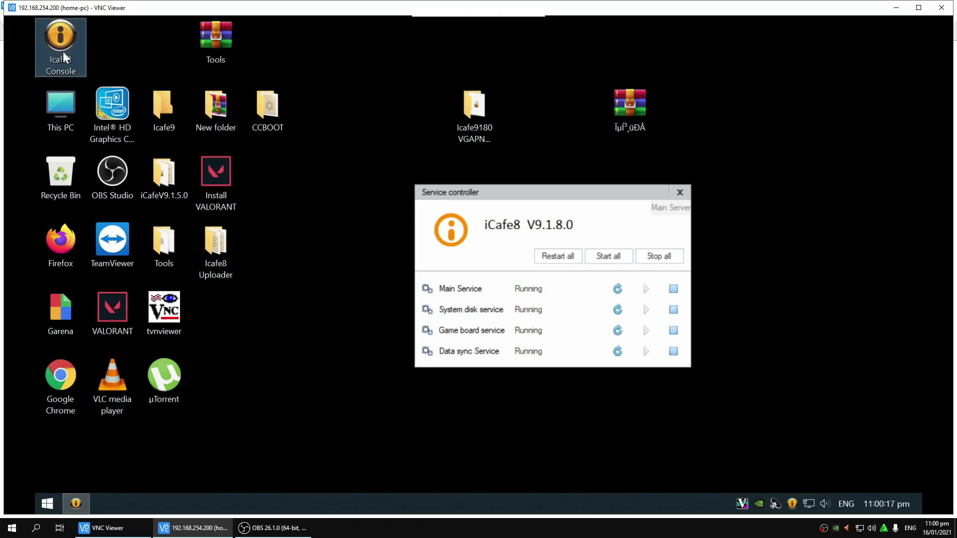
pyautogui.doubleClick(63, 51)
pyautogui.click(481, 296)
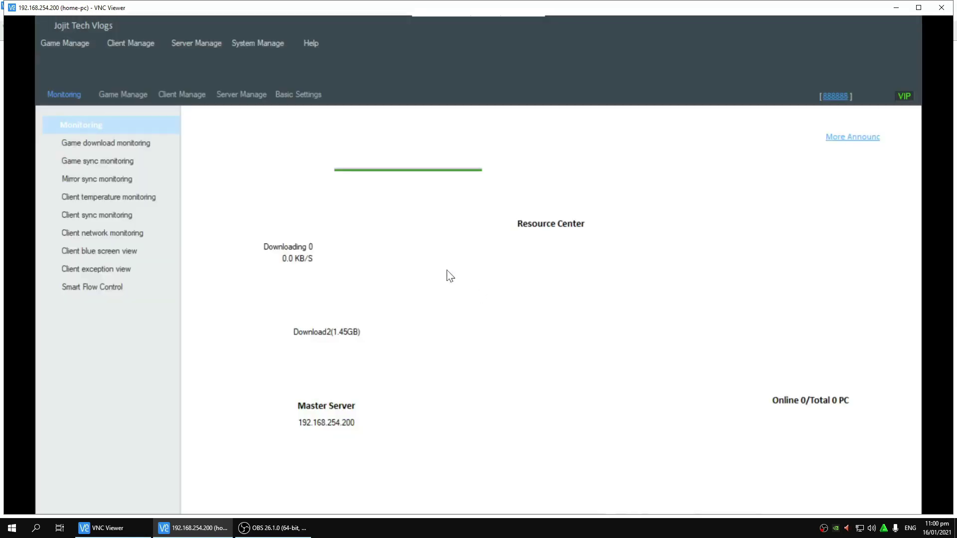
pyautogui.click(200, 85)
pyautogui.click(243, 75)
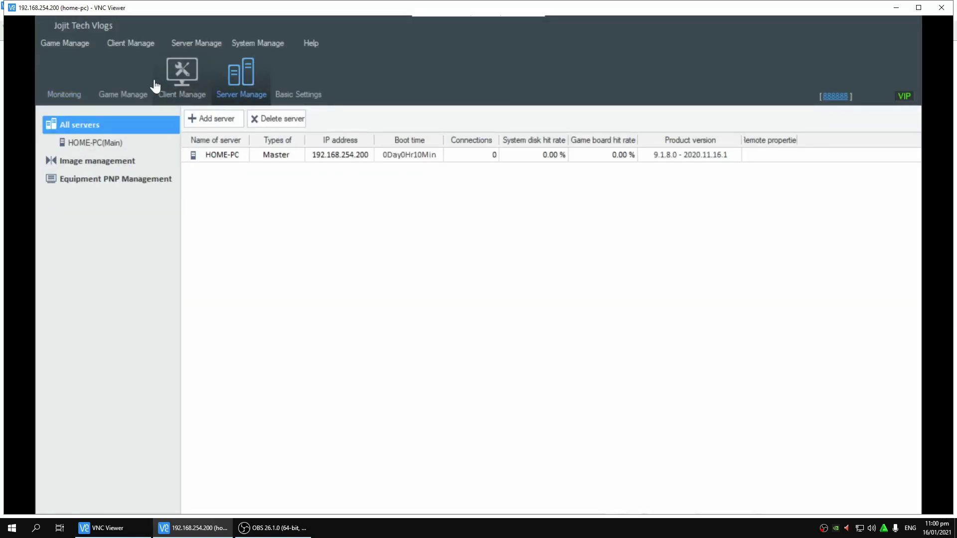
pyautogui.click(160, 84)
pyautogui.click(64, 78)
pyautogui.click(182, 82)
pyautogui.click(242, 74)
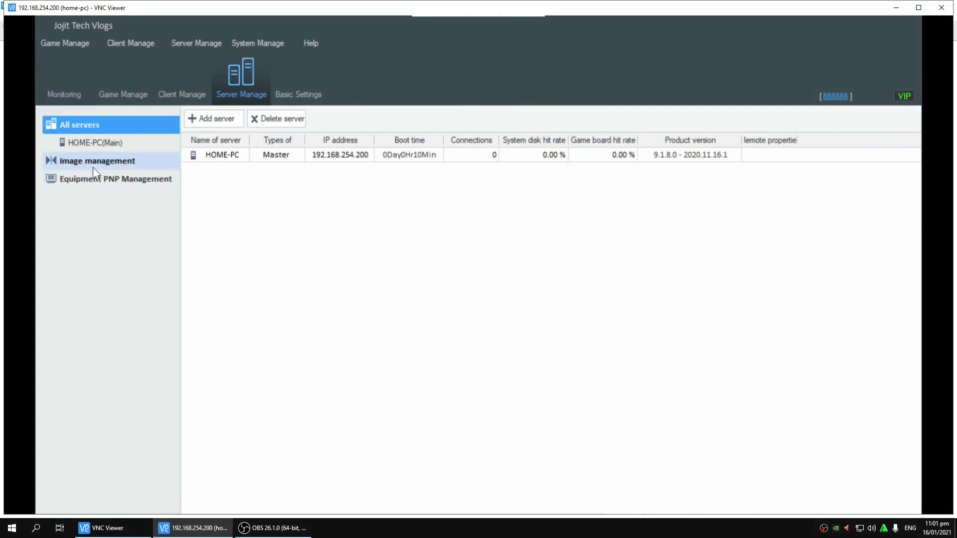
pyautogui.click(106, 144)
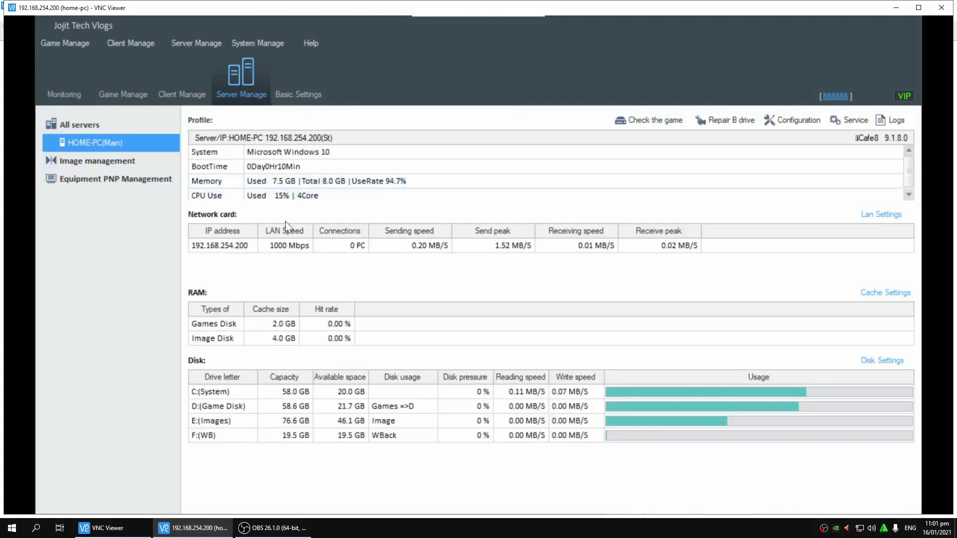
pyautogui.click(417, 406)
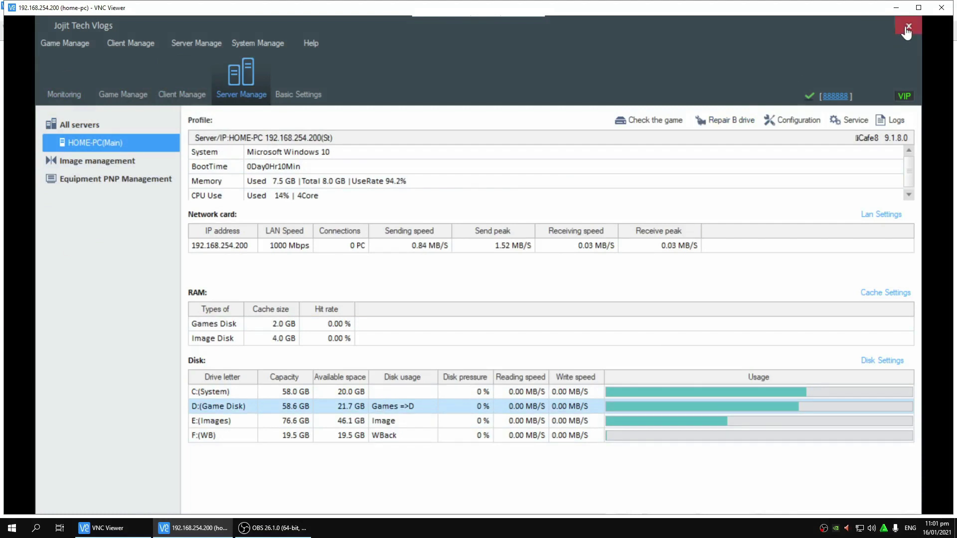
pyautogui.click(907, 27)
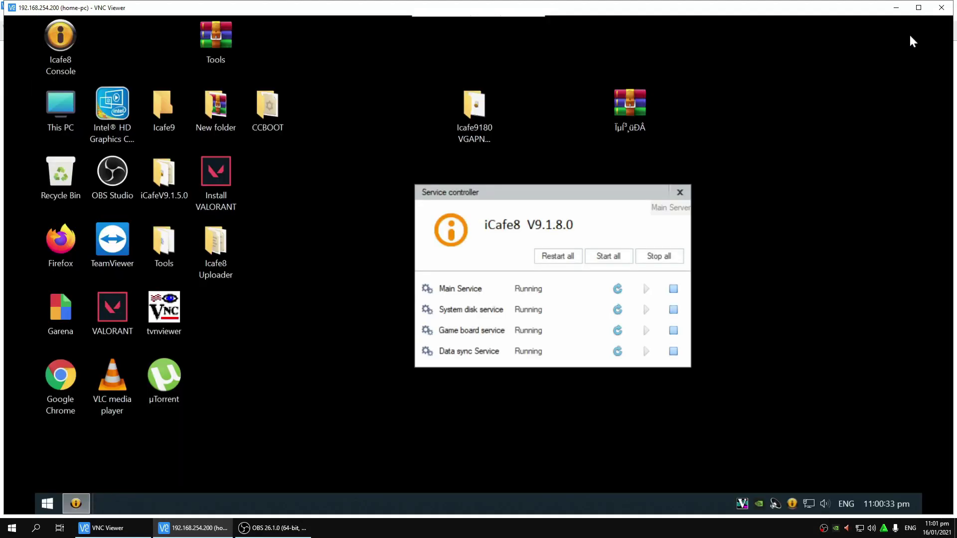
# Step: Rearrange the desktop windows and check the WinRAR archive's size in its Properties
pyautogui.moveTo(611, 189); pyautogui.dragTo(725, 186)
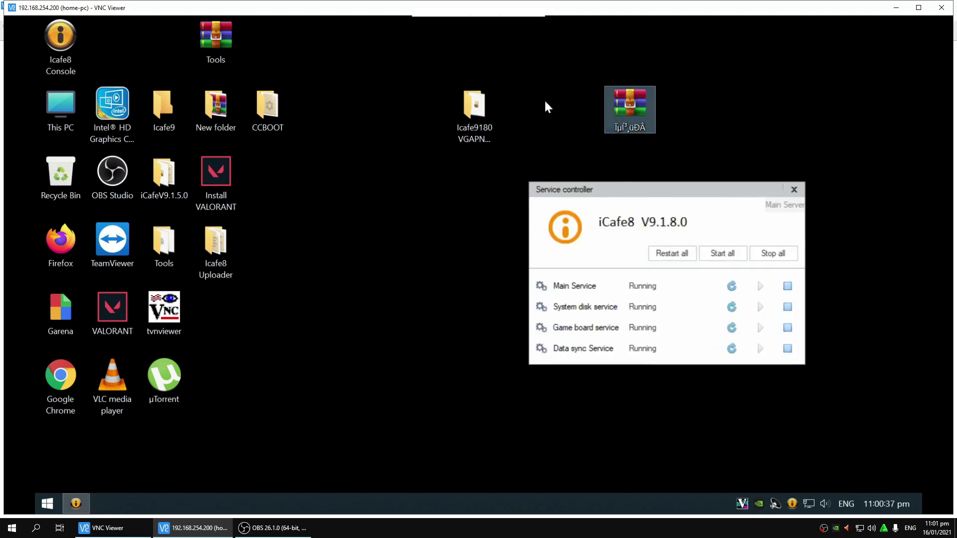
pyautogui.moveTo(474, 107); pyautogui.dragTo(526, 109)
pyautogui.rightClick(638, 116)
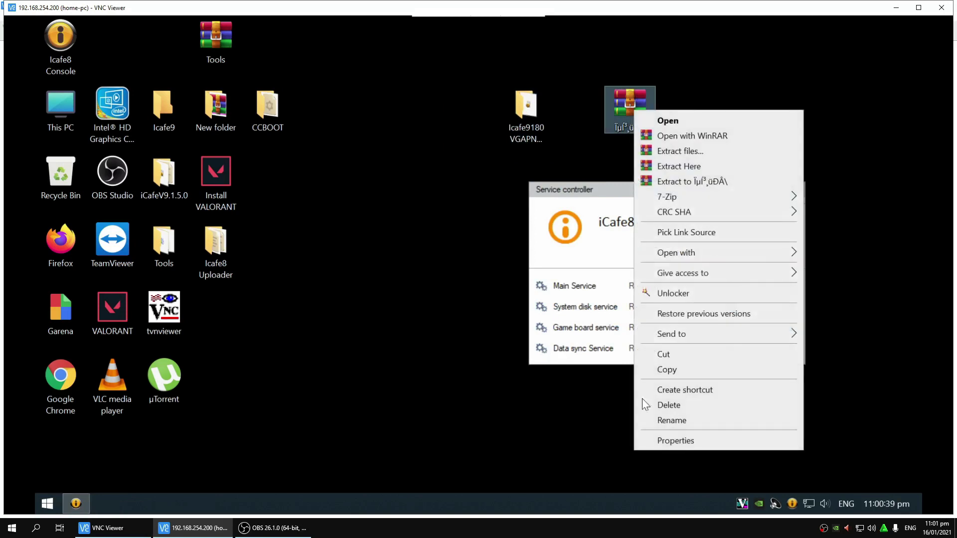
pyautogui.click(662, 443)
pyautogui.moveTo(699, 127); pyautogui.dragTo(720, 95)
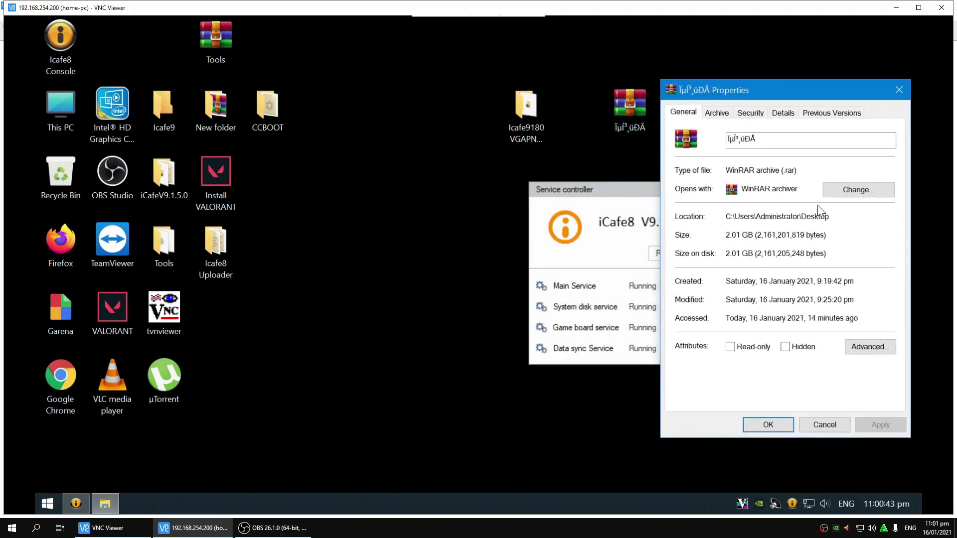
pyautogui.moveTo(726, 236); pyautogui.dragTo(741, 254)
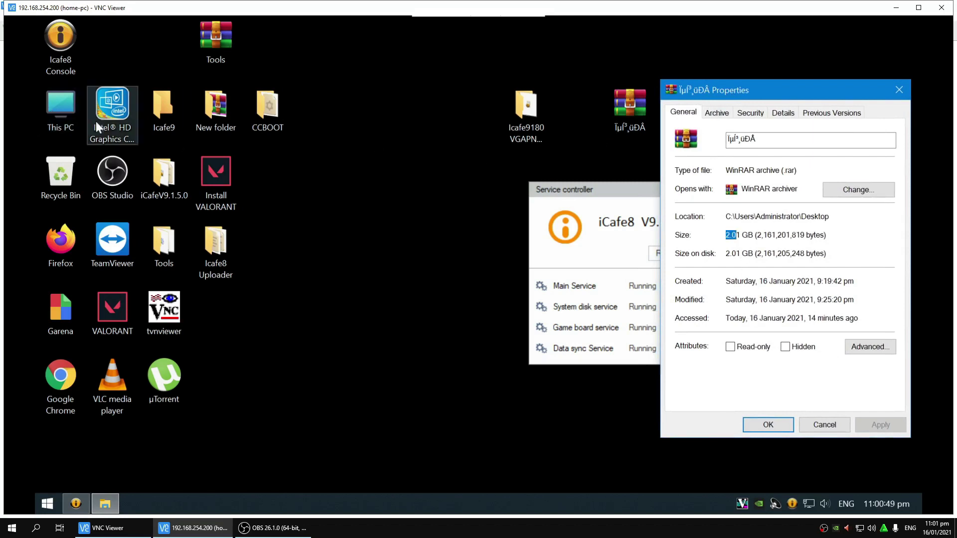
# Step: Open Game Disk (D:) and view the garbled-name folder's properties (6.20 GB, 5,049 files)
pyautogui.doubleClick(61, 109)
pyautogui.doubleClick(726, 284)
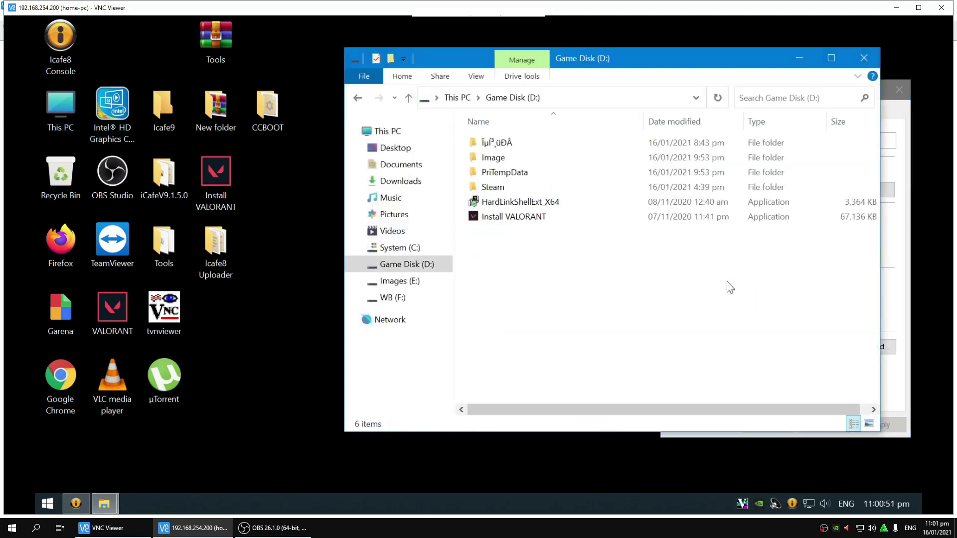
pyautogui.click(498, 144)
pyautogui.rightClick(498, 144)
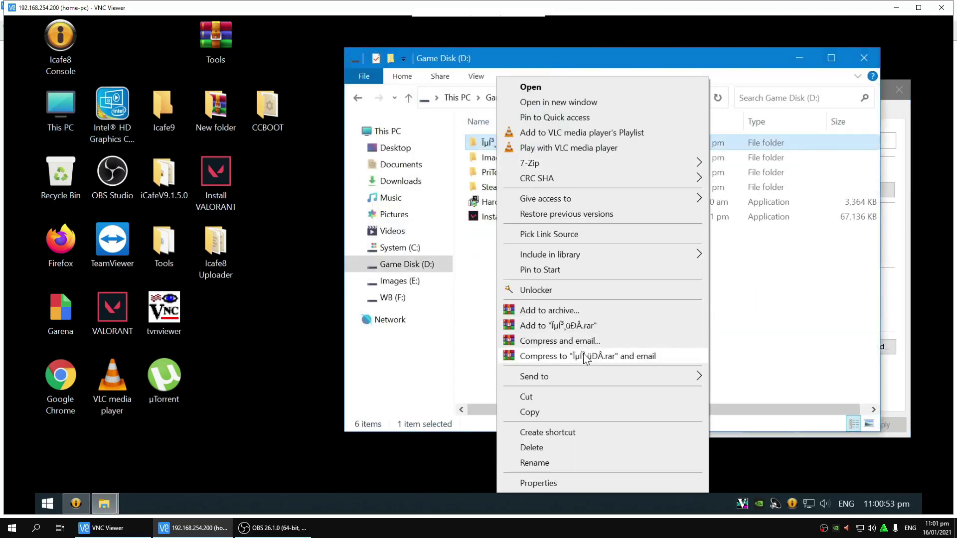
pyautogui.click(545, 481)
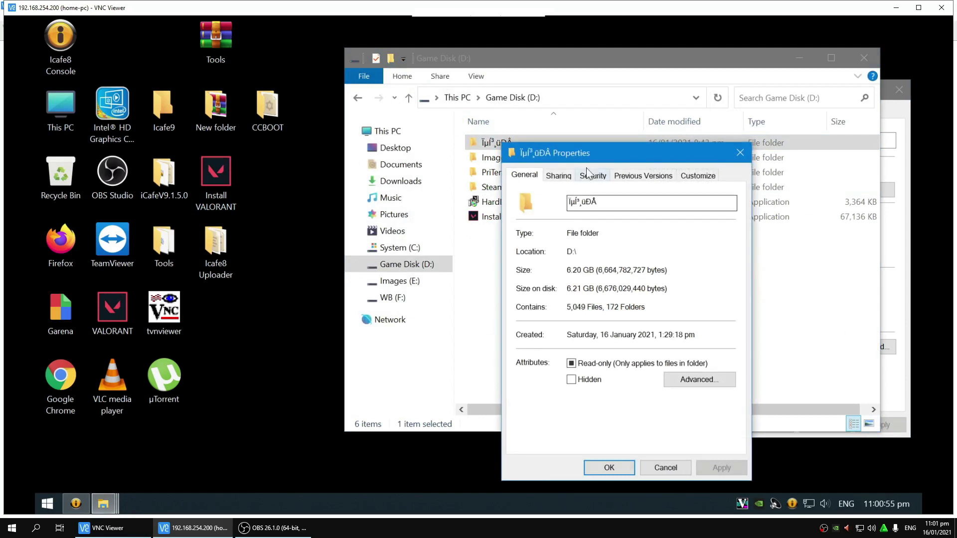
pyautogui.moveTo(588, 158); pyautogui.dragTo(502, 137)
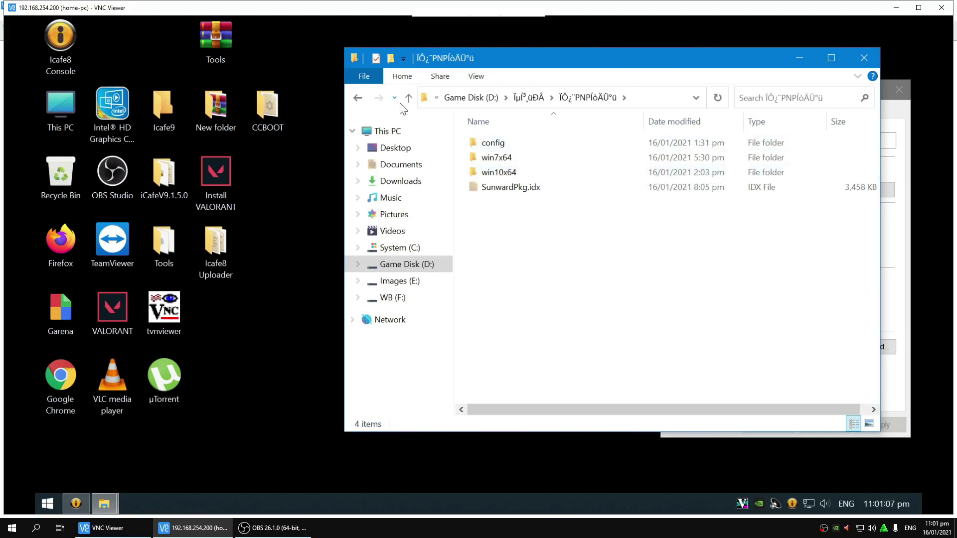
# Step: Check the other PNP folder, then open win7x64\video in the first driver pack
pyautogui.click(408, 98)
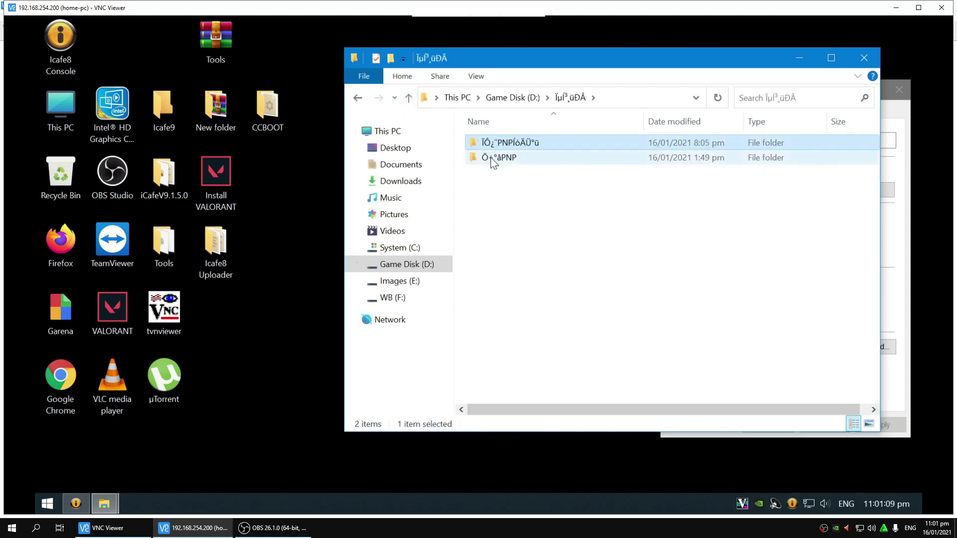
pyautogui.doubleClick(492, 158)
pyautogui.click(407, 98)
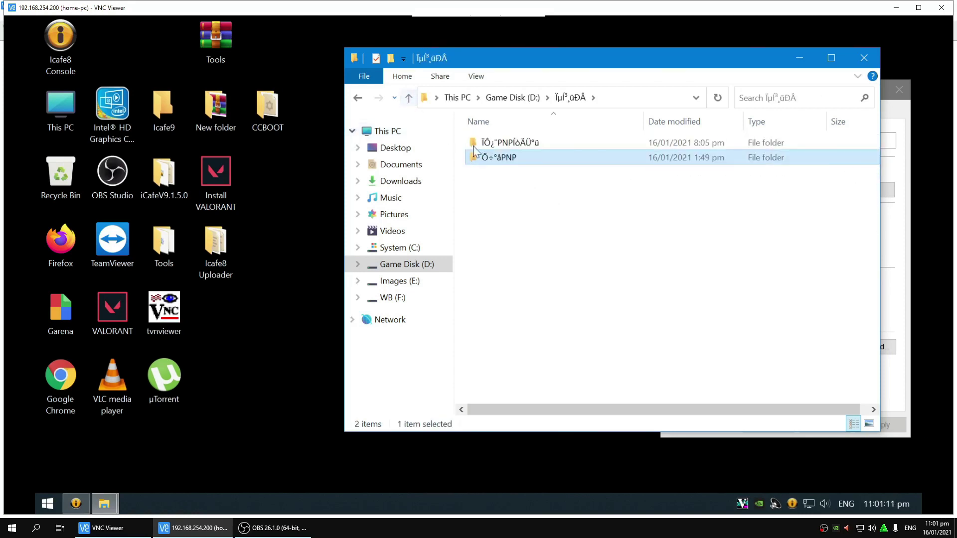
pyautogui.doubleClick(477, 145)
pyautogui.doubleClick(506, 170)
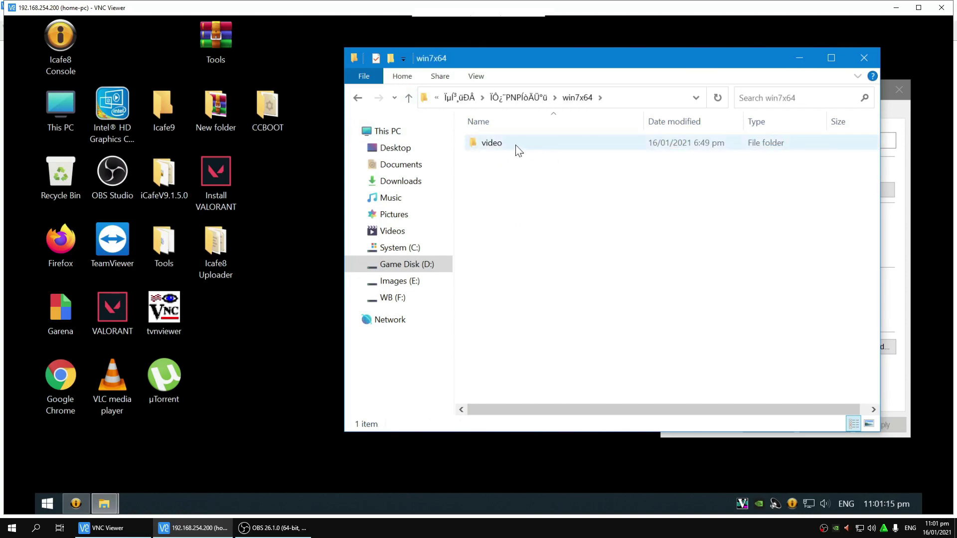
pyautogui.doubleClick(517, 148)
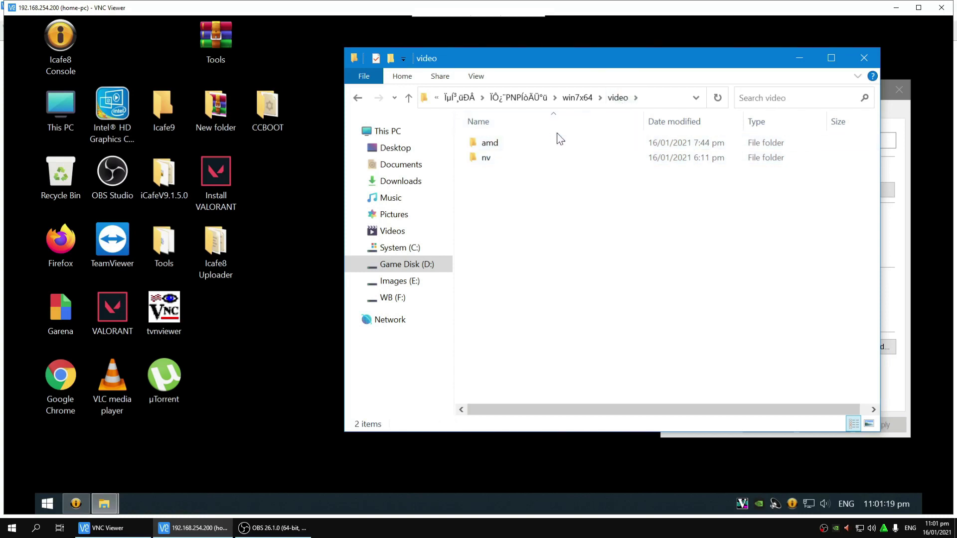
# Step: Inspect the amd and nv driver folders, including nv's 27.21.14.6109 folder
pyautogui.doubleClick(498, 147)
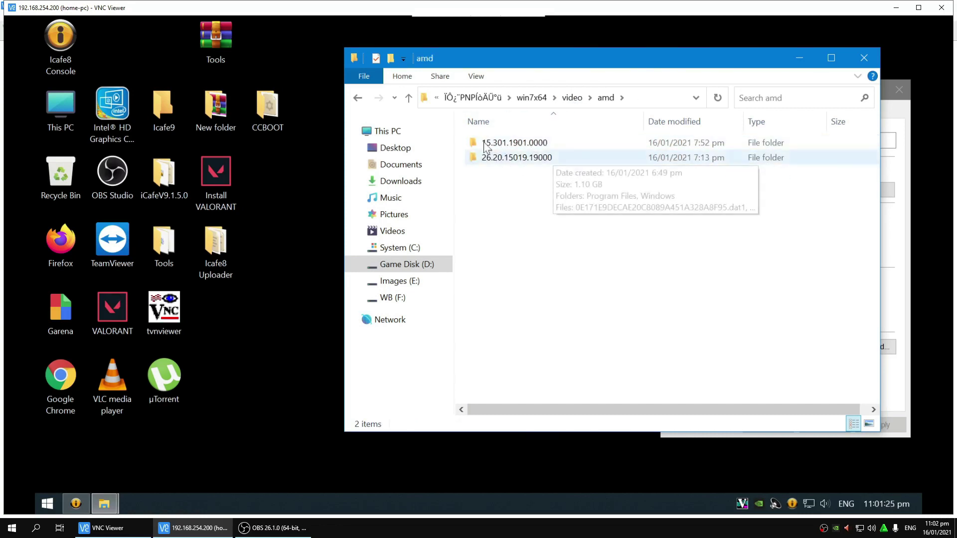
pyautogui.click(409, 97)
pyautogui.doubleClick(479, 158)
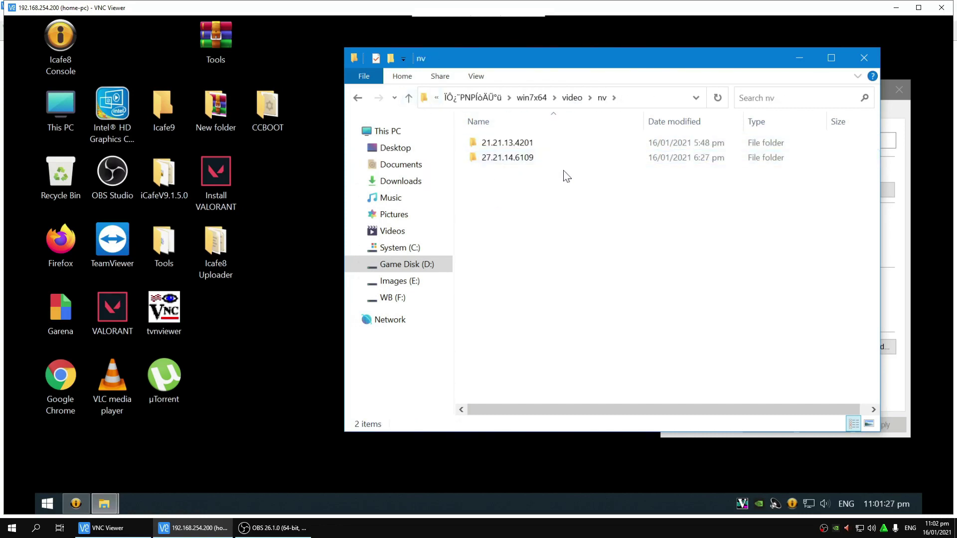
pyautogui.click(533, 159)
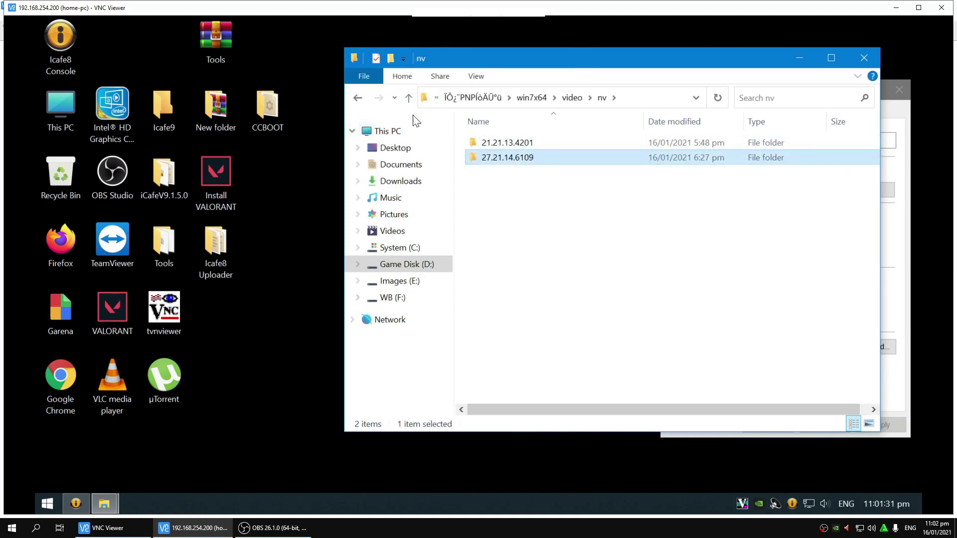
pyautogui.click(409, 98)
pyautogui.doubleClick(481, 145)
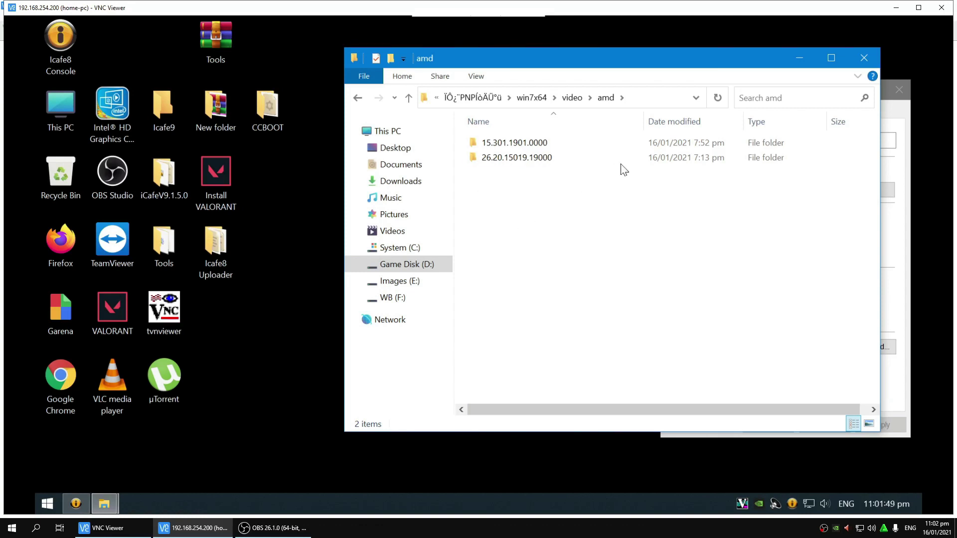
pyautogui.click(409, 99)
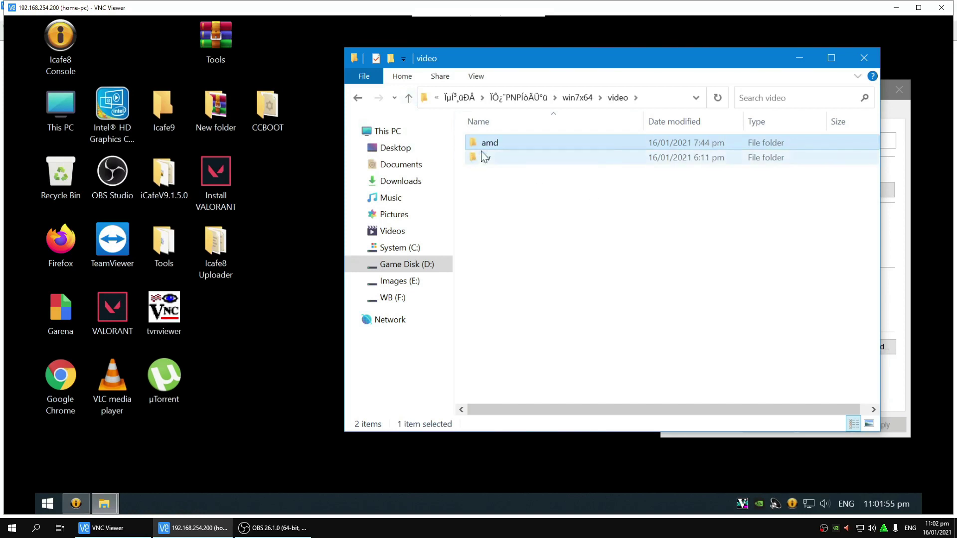
pyautogui.doubleClick(483, 143)
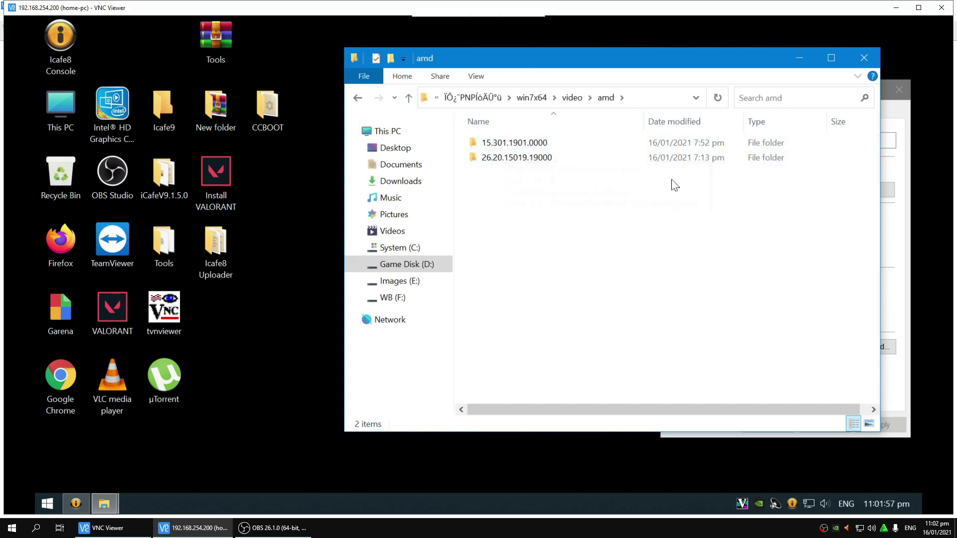
pyautogui.click(409, 99)
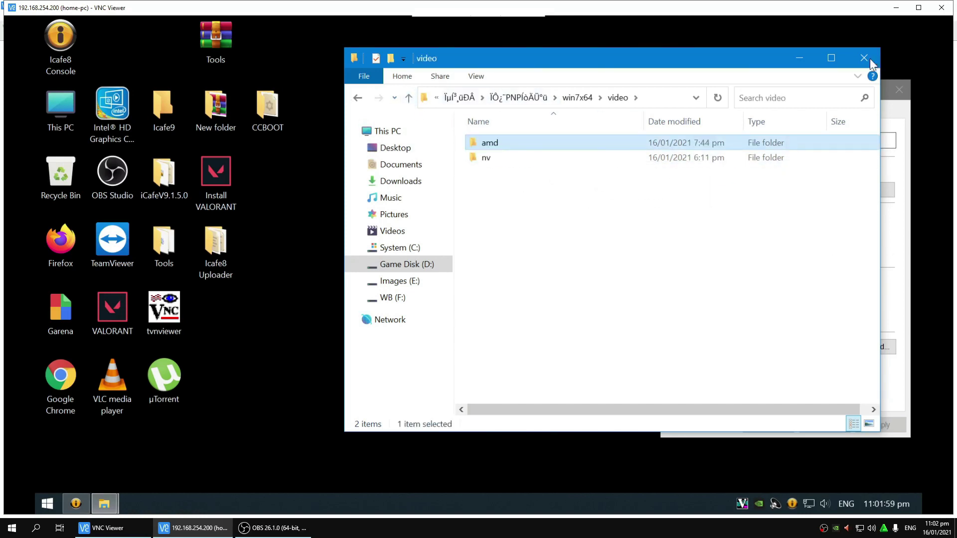
# Step: Go back up to the PNP driver pack and open win10x64\video
pyautogui.click(409, 98)
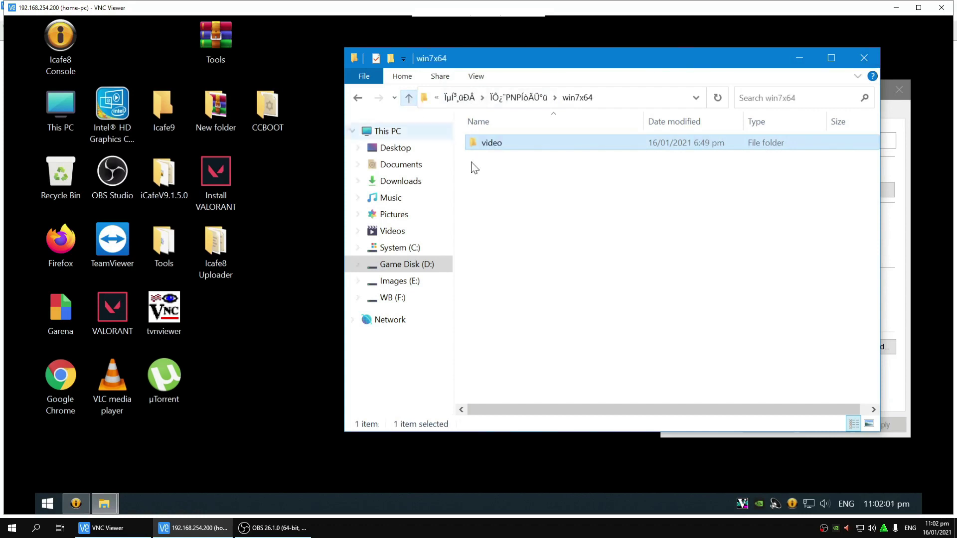
pyautogui.click(409, 97)
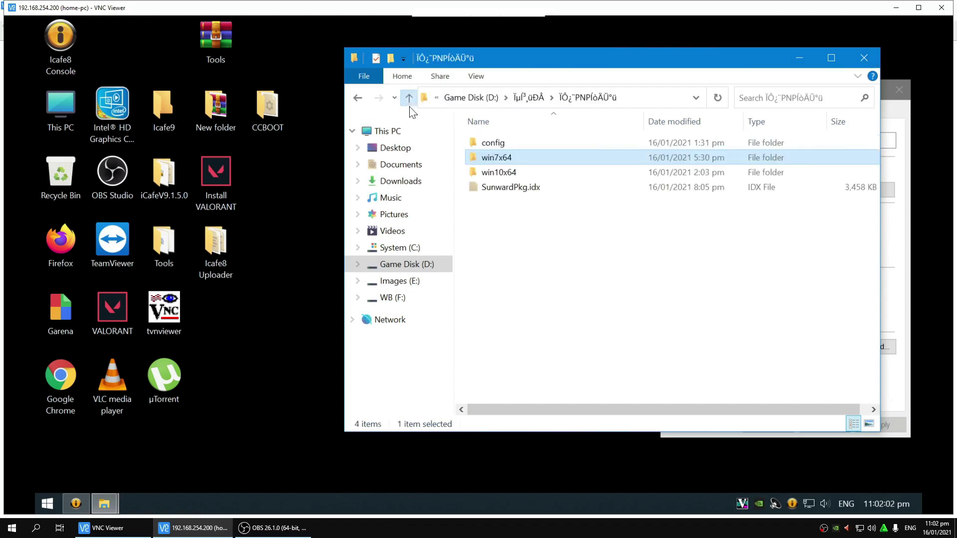
pyautogui.click(496, 175)
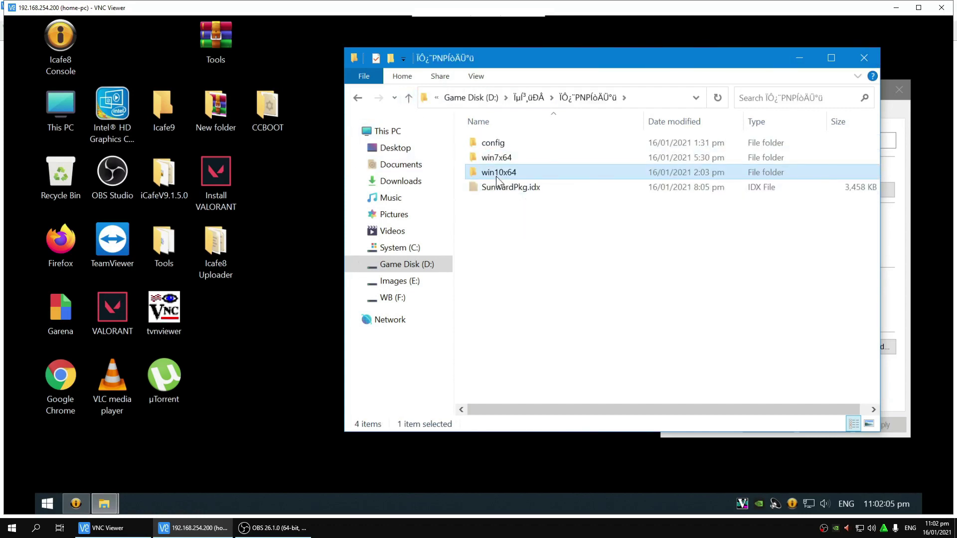
pyautogui.doubleClick(513, 175)
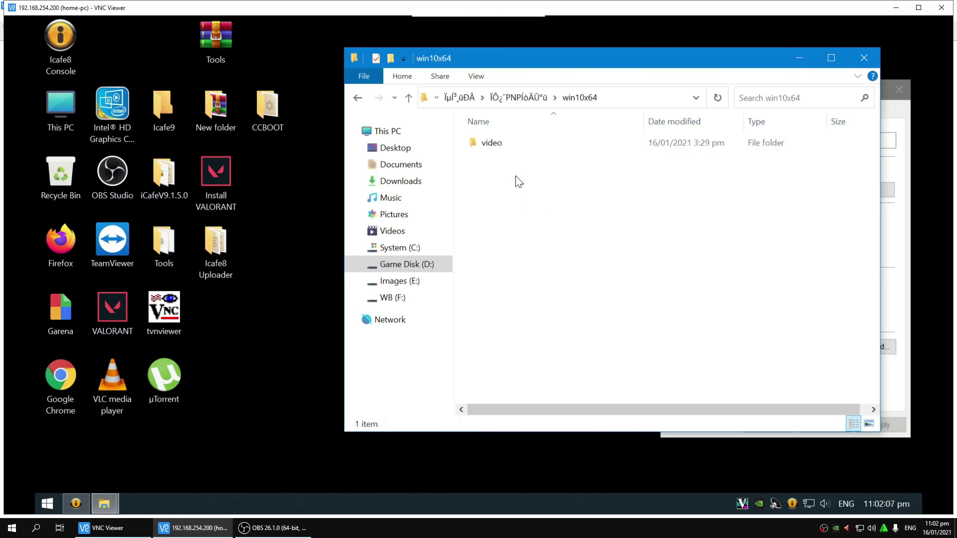
pyautogui.doubleClick(496, 146)
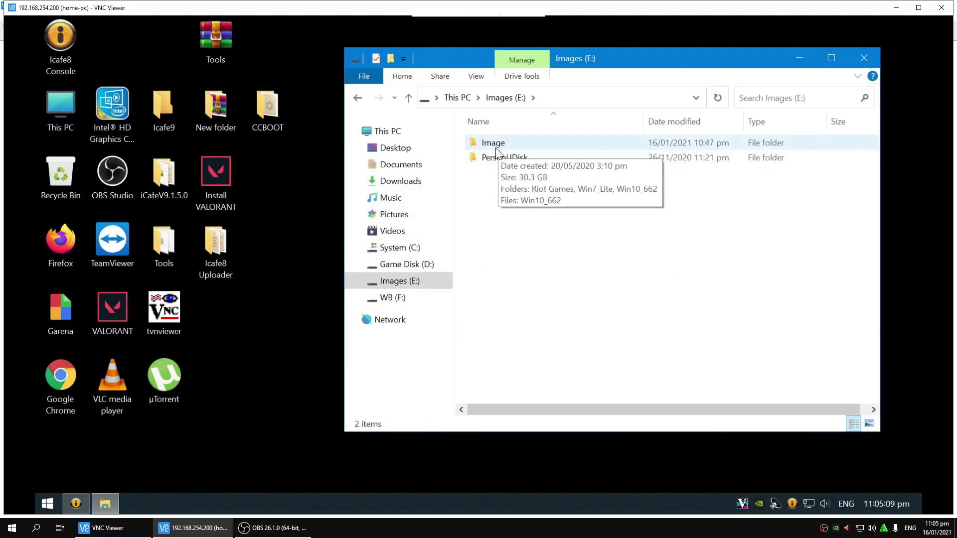
# Step: Browse E:\Image, comparing the Win7_Lite and Win10_662 image folders, then close Explorer
pyautogui.click(496, 146)
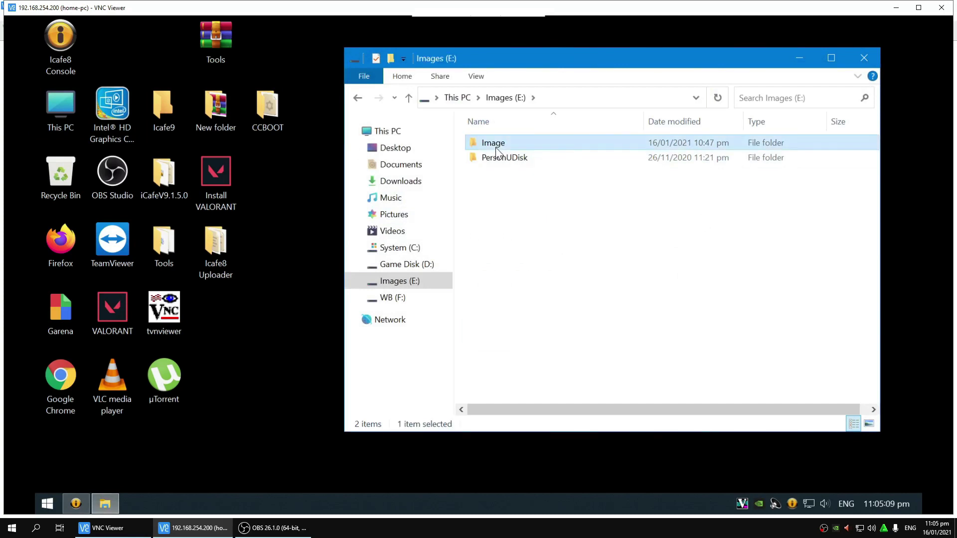
pyautogui.doubleClick(495, 147)
pyautogui.click(528, 158)
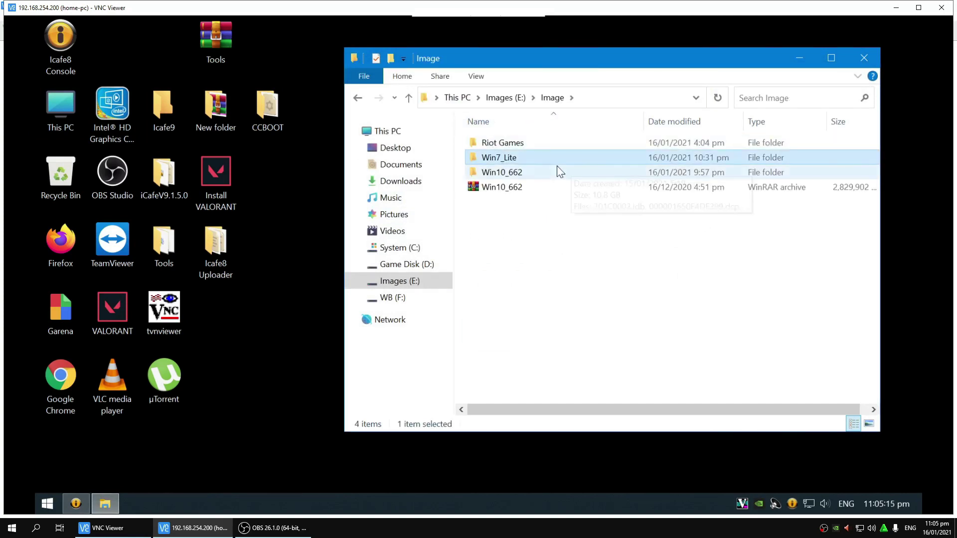
pyautogui.click(521, 175)
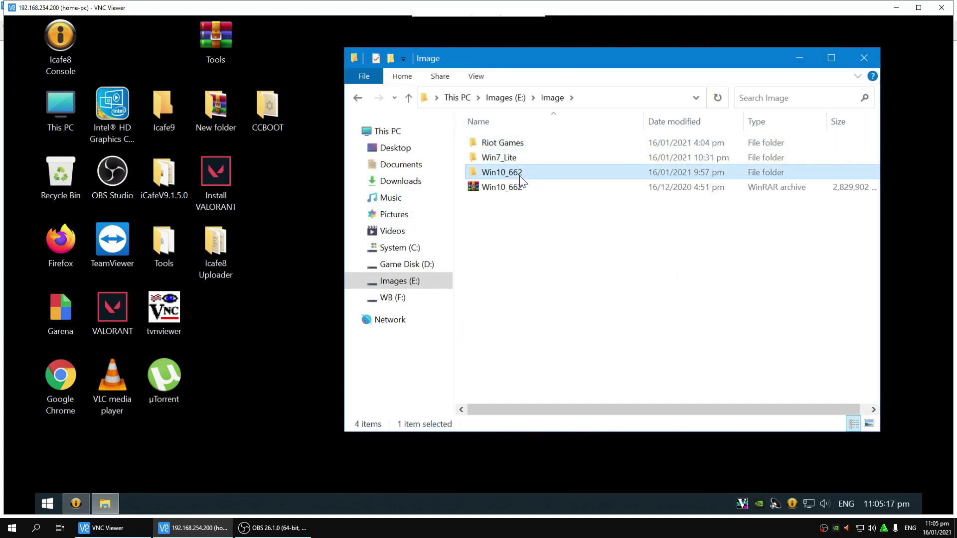
pyautogui.click(534, 159)
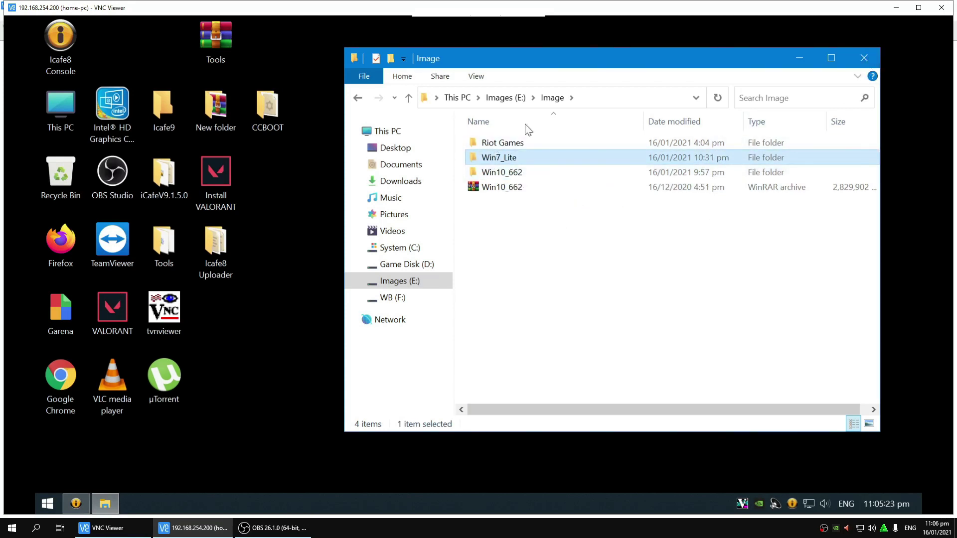
pyautogui.rightClick(514, 222)
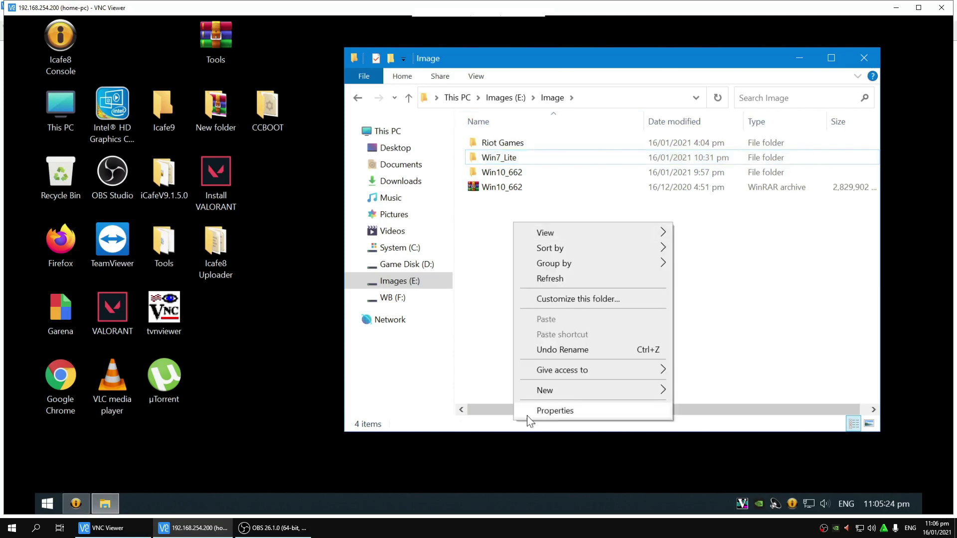
pyautogui.click(863, 59)
pyautogui.click(863, 59)
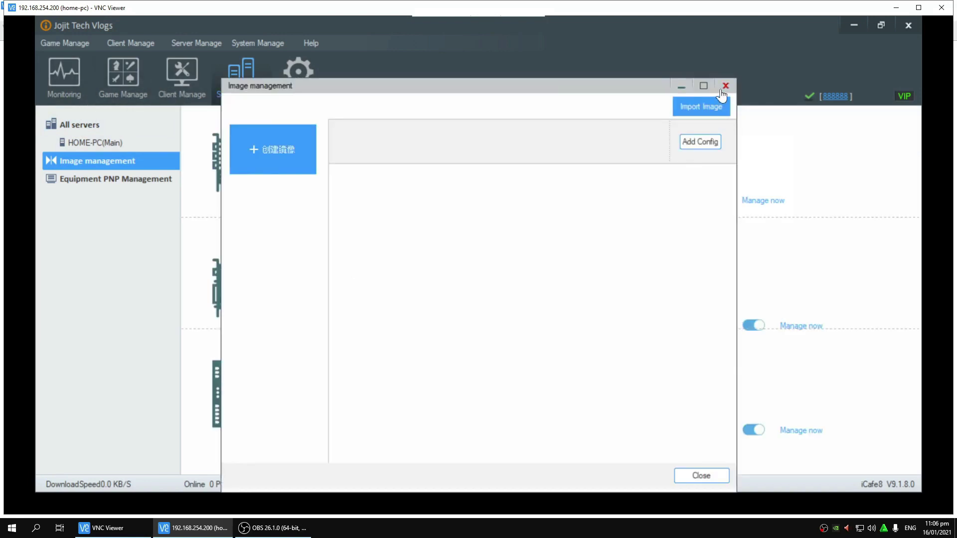
# Step: Reopen Image management and fill in a new image named TEST, 60 GB in size
pyautogui.click(723, 89)
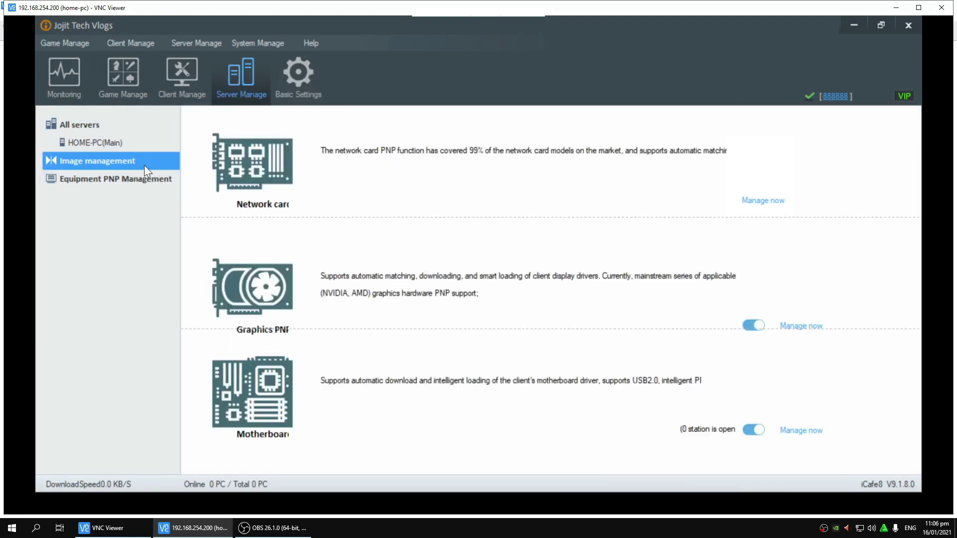
pyautogui.click(145, 165)
pyautogui.click(308, 167)
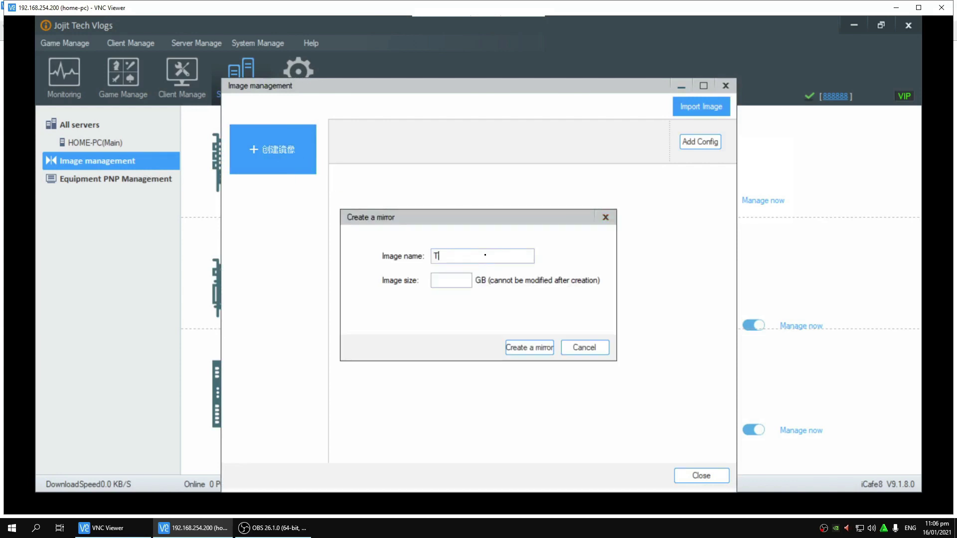
pyautogui.write('TEST')
pyautogui.press('Tab')
pyautogui.write('60')
# Step: Create the TEST image and generate clients PC01–PC05 from base IP 192.168.254.10
pyautogui.click(526, 351)
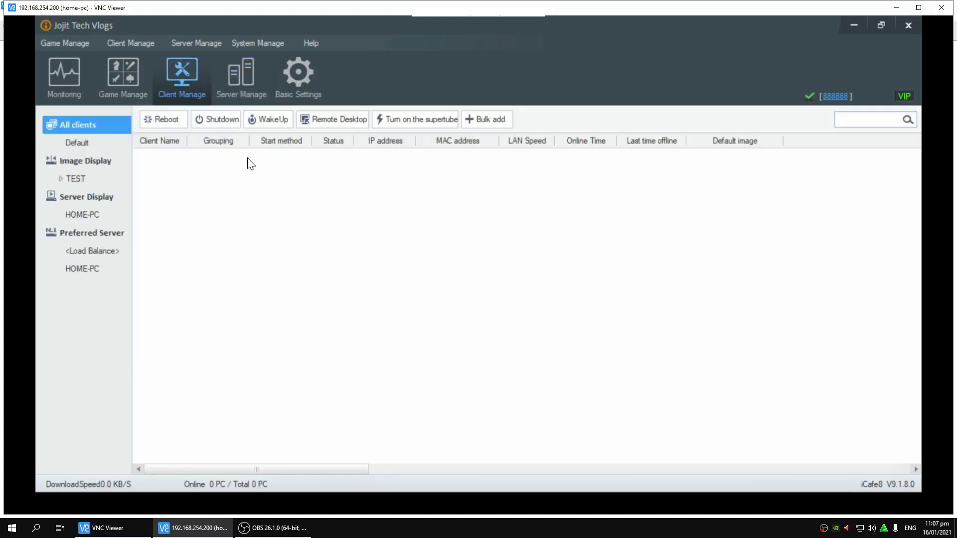
pyautogui.click(486, 119)
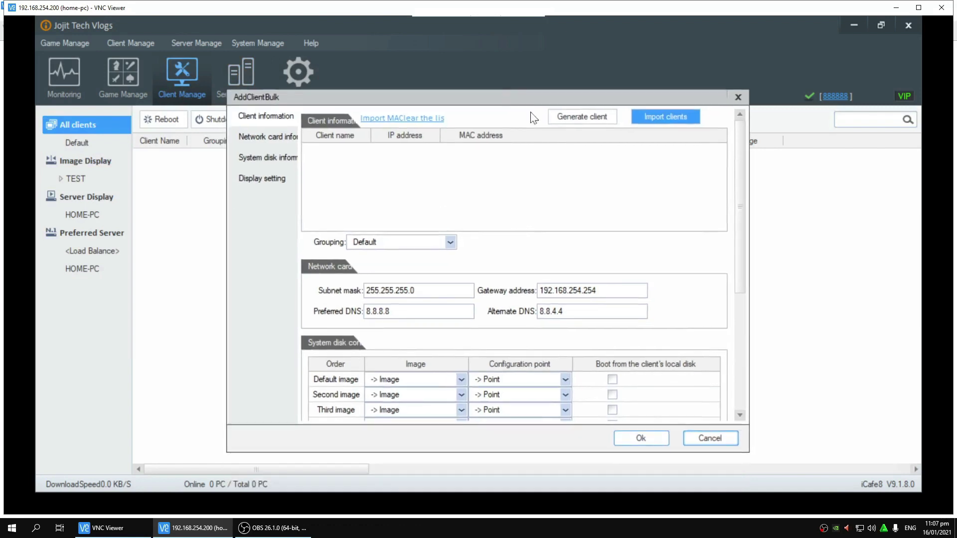
pyautogui.click(581, 117)
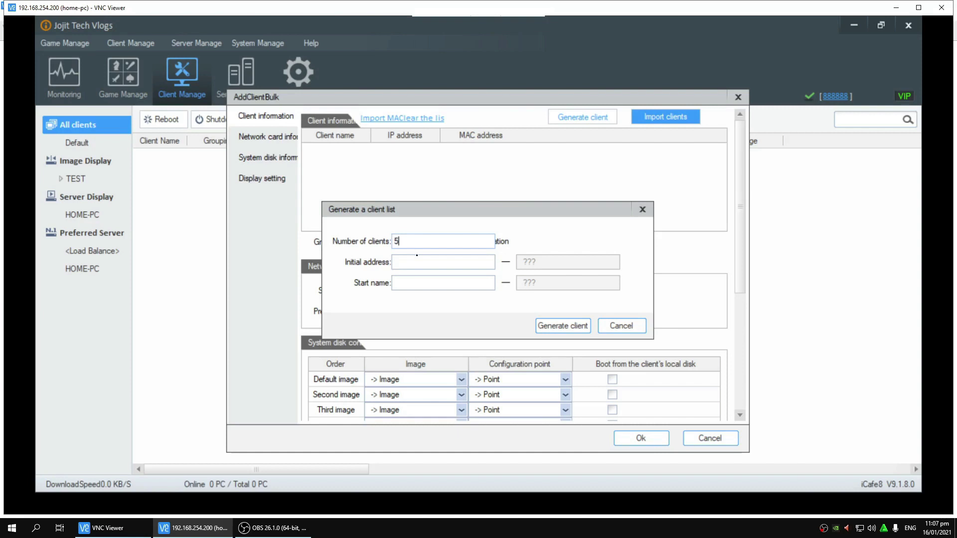
pyautogui.write('192.168.254.101')
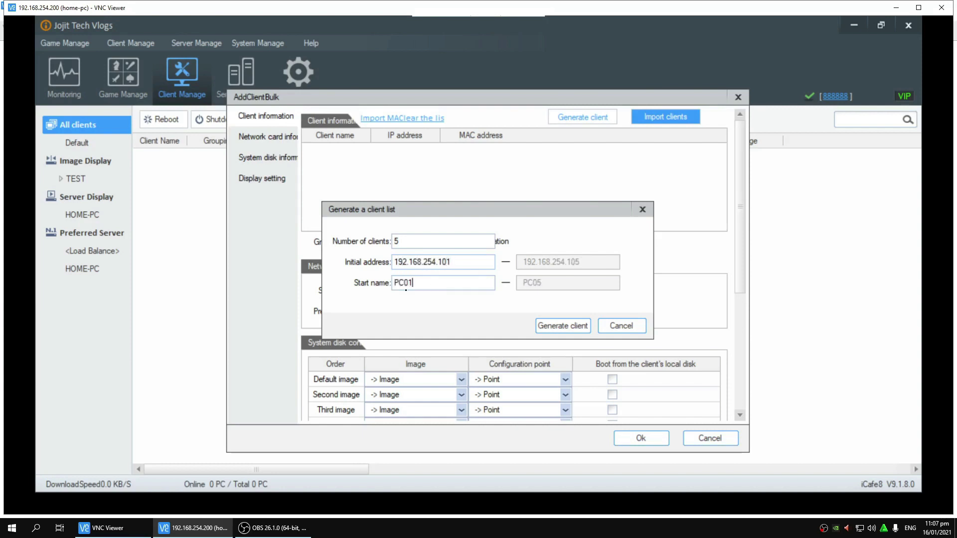
pyautogui.click(546, 326)
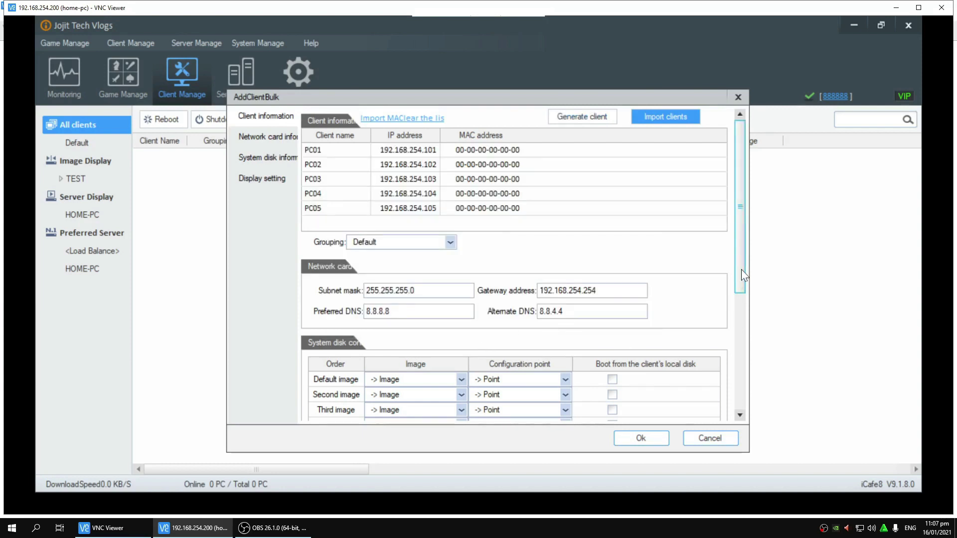
# Step: Set TEST as the default image and add the five clients
pyautogui.scroll(-3, 739, 286)
pyautogui.click(455, 286)
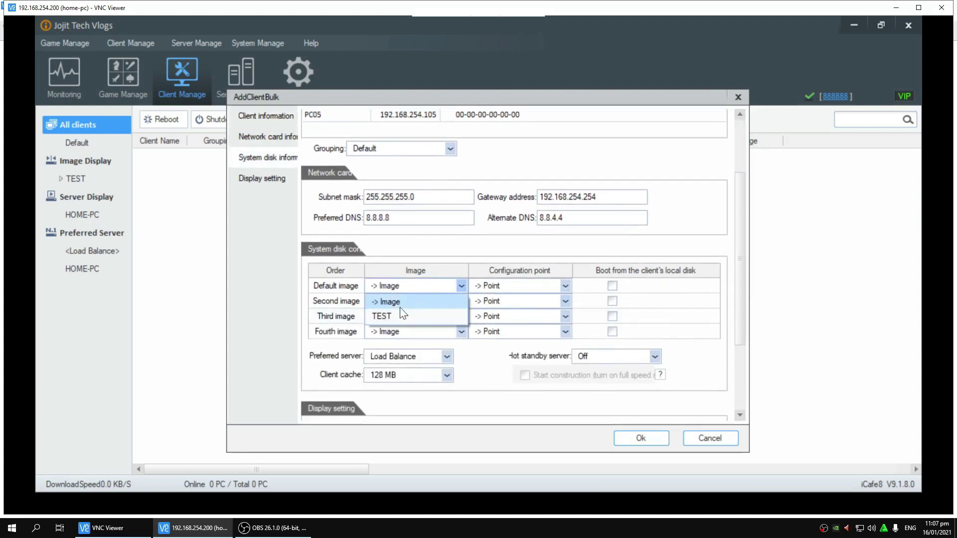
pyautogui.click(389, 316)
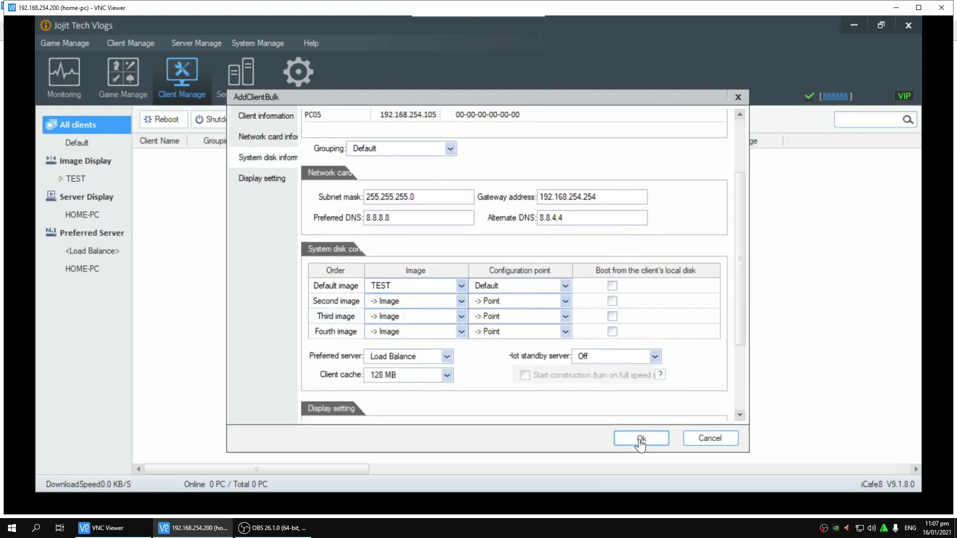
pyautogui.click(641, 440)
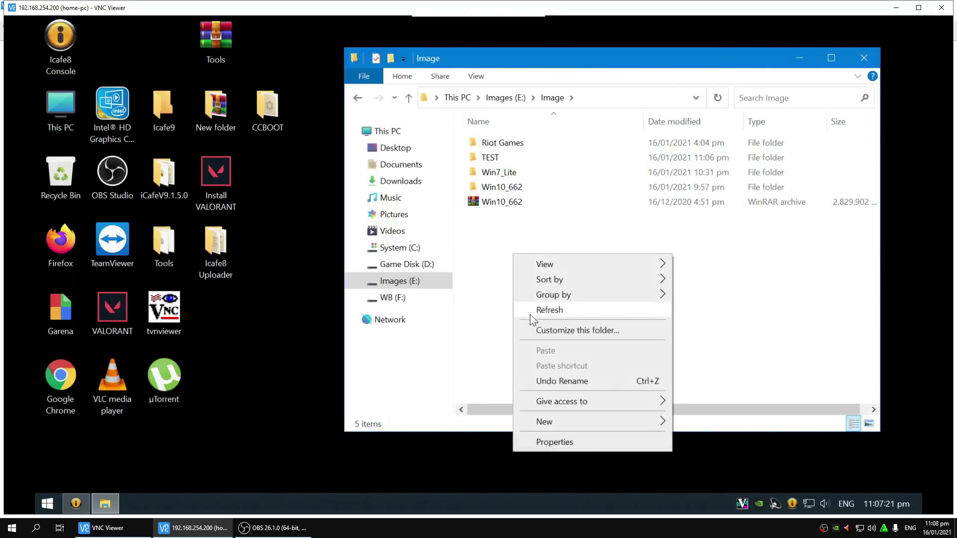
# Step: Refresh E:\Image and check UpgradeResource's properties: 8 files, 96.7 MB
pyautogui.rightClick(490, 261)
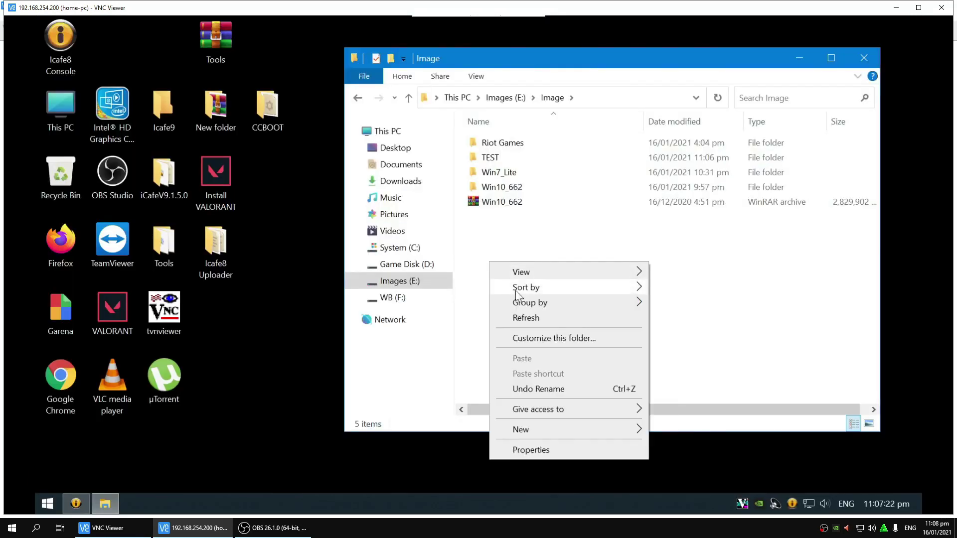
pyautogui.click(529, 320)
pyautogui.rightClick(581, 269)
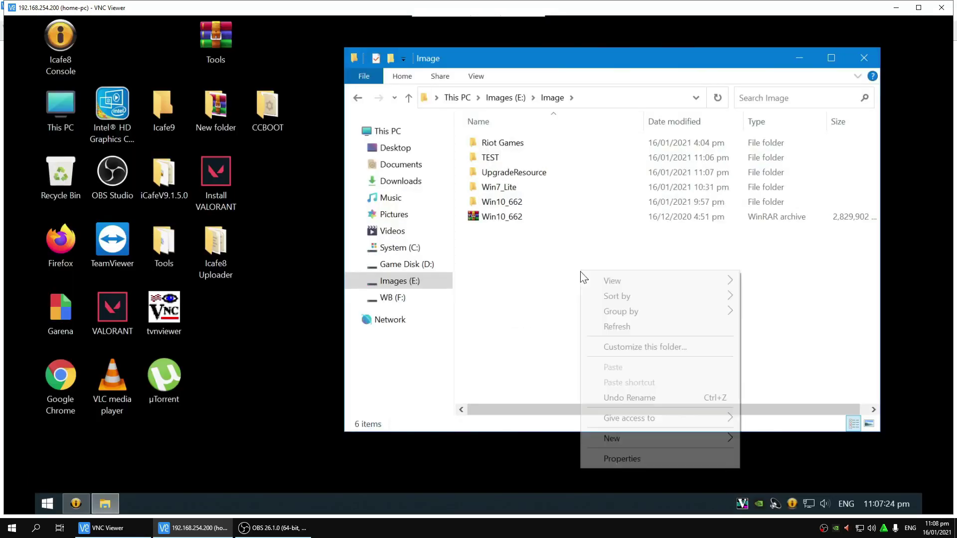
pyautogui.click(605, 327)
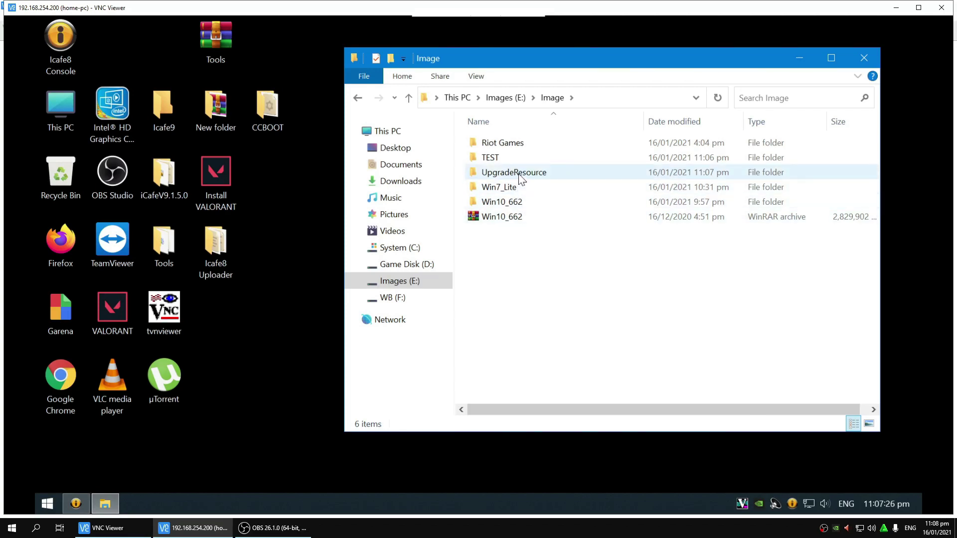
pyautogui.rightClick(462, 162)
pyautogui.click(497, 483)
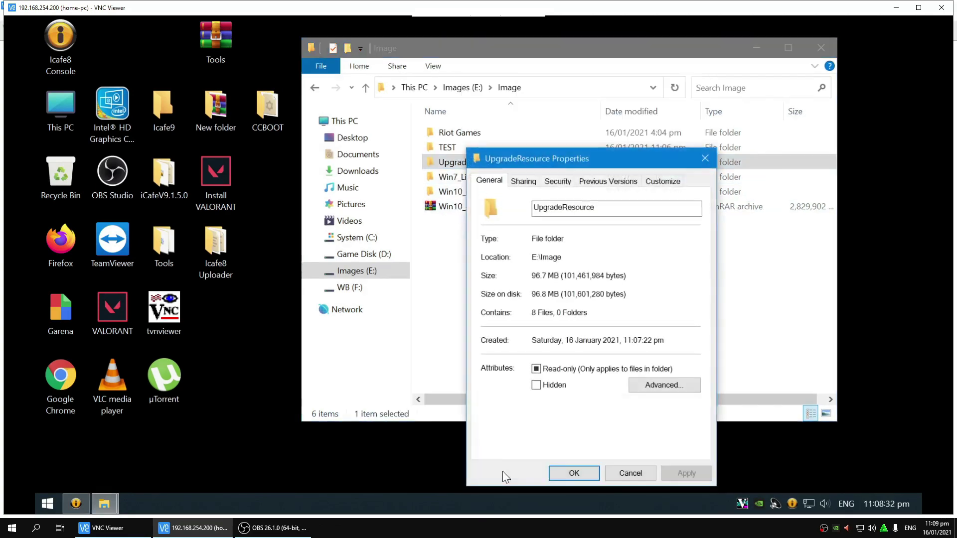
pyautogui.press('Escape')
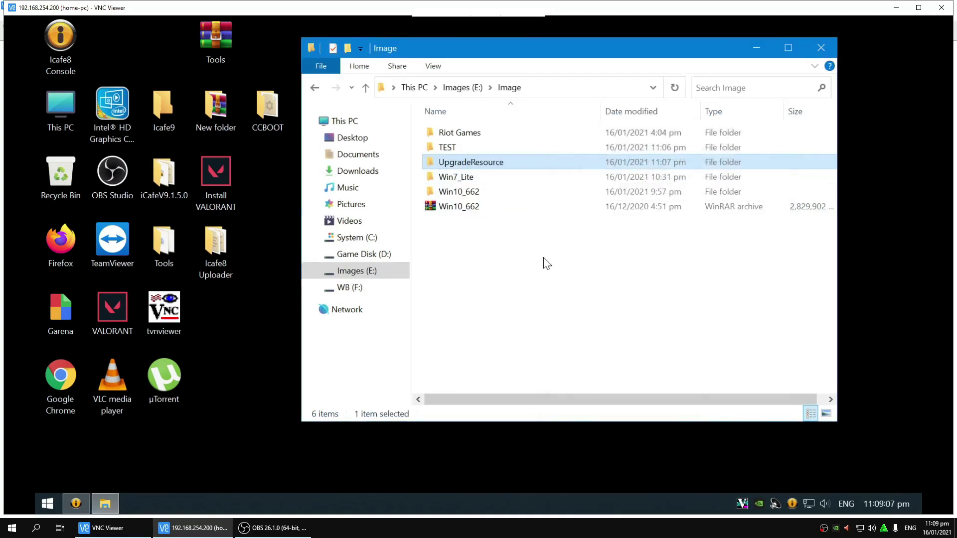
pyautogui.rightClick(542, 258)
pyautogui.click(575, 315)
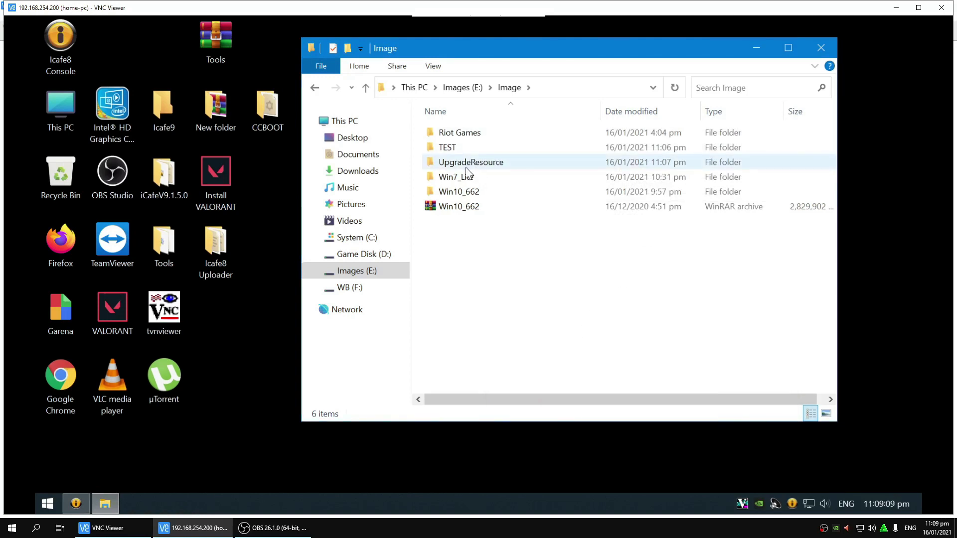
pyautogui.rightClick(467, 165)
pyautogui.click(476, 483)
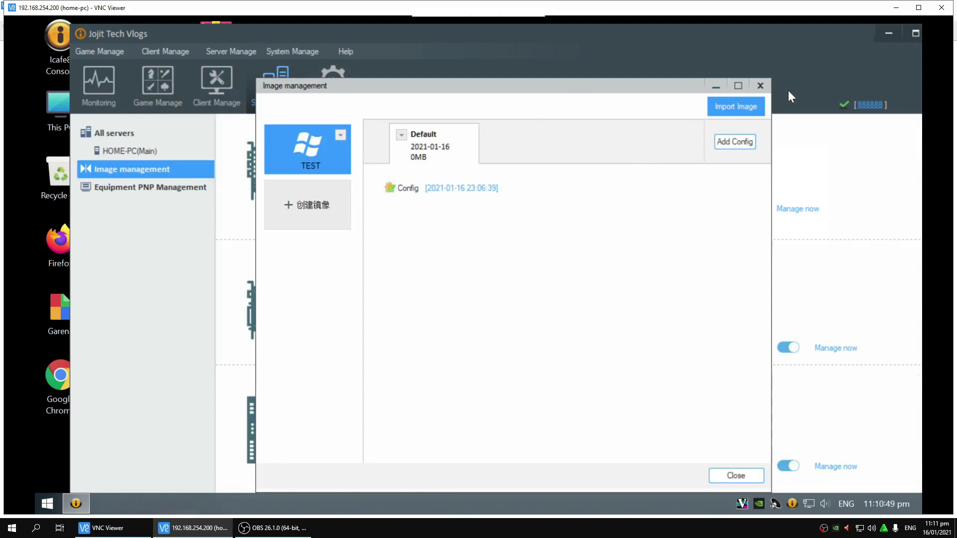
pyautogui.click(760, 86)
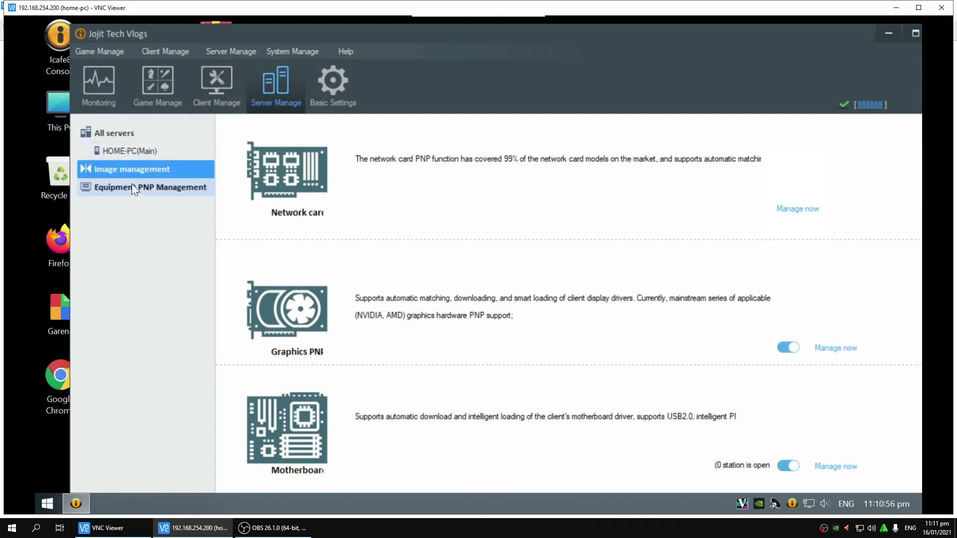
# Step: Import the Win7_Lite image from E:\Image\Win7_Lite in Image management
pyautogui.click(145, 169)
pyautogui.click(724, 111)
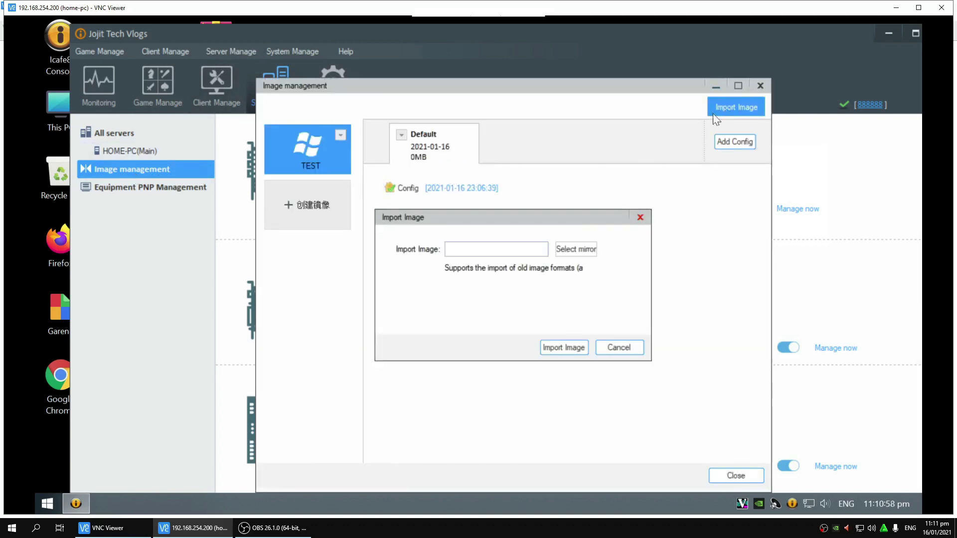
pyautogui.click(579, 252)
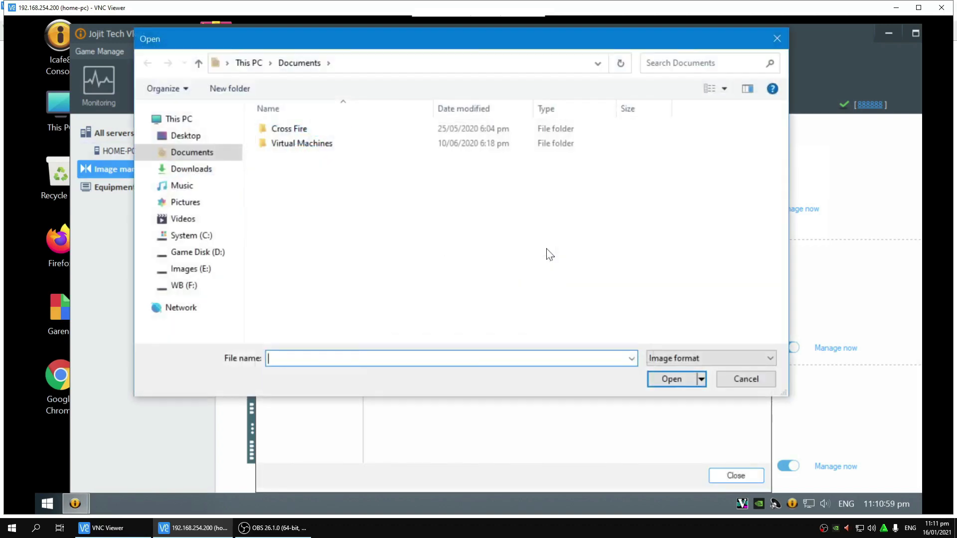
pyautogui.click(192, 272)
pyautogui.click(295, 131)
pyautogui.doubleClick(296, 130)
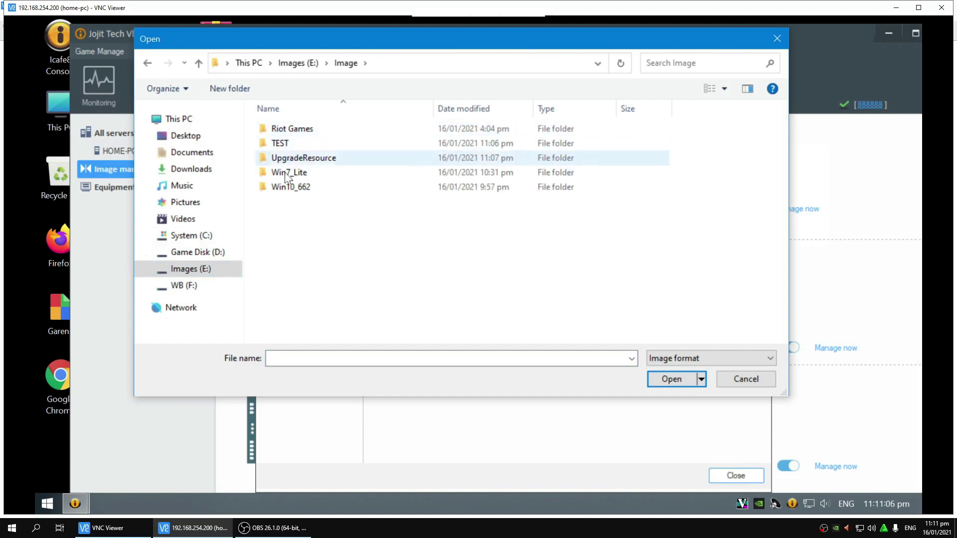
pyautogui.doubleClick(295, 172)
pyautogui.doubleClick(310, 130)
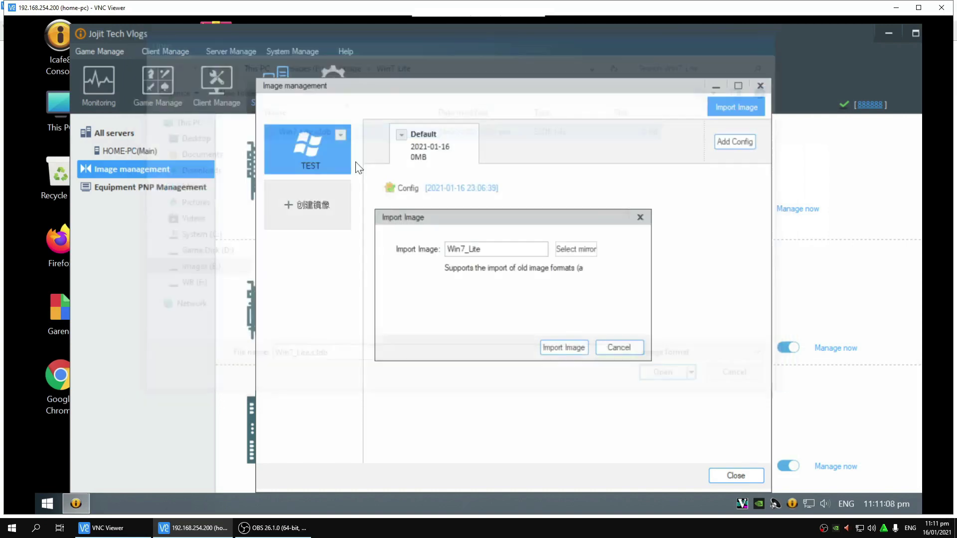
pyautogui.click(564, 349)
pyautogui.click(560, 319)
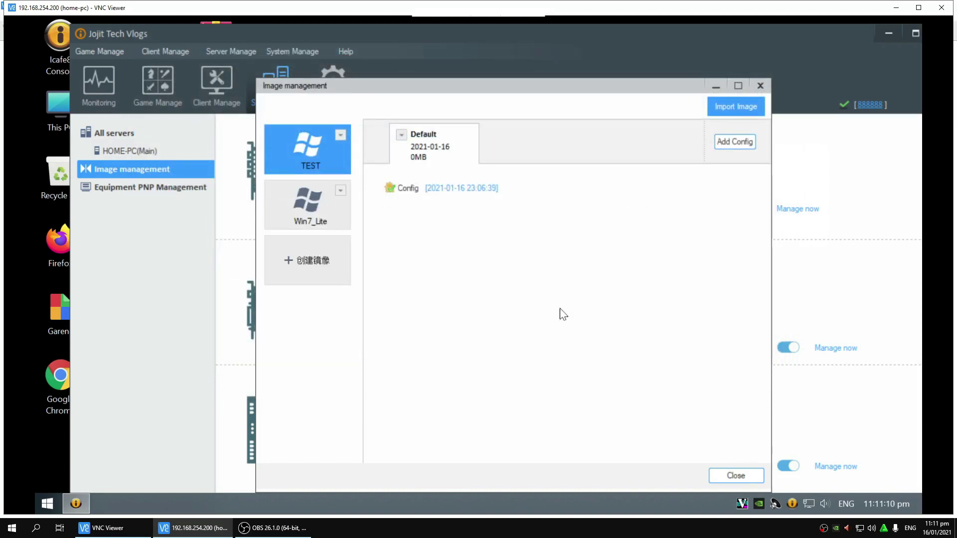
# Step: Import the Win10_662 image from E:\Image\Win10_662 and close Image management
pyautogui.click(730, 107)
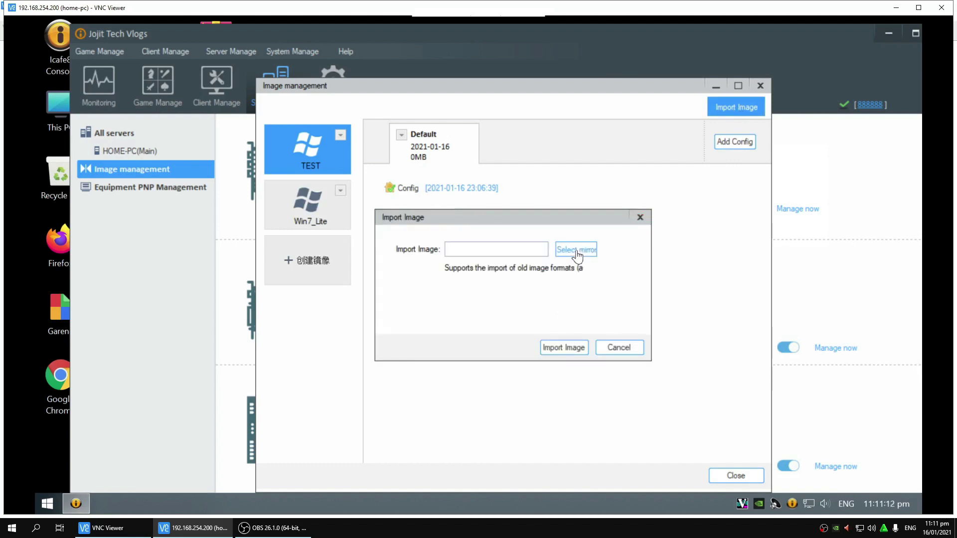
pyautogui.click(574, 249)
pyautogui.click(190, 274)
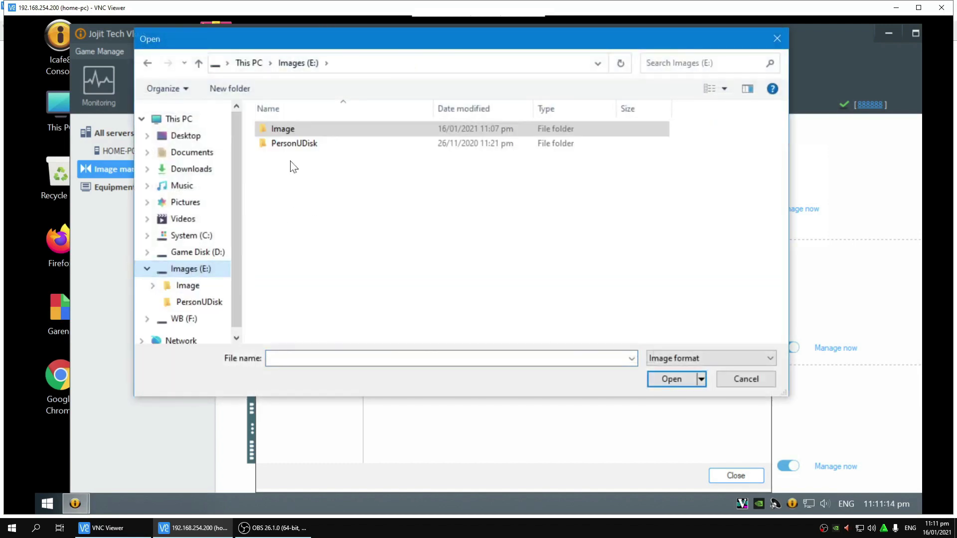
pyautogui.doubleClick(285, 129)
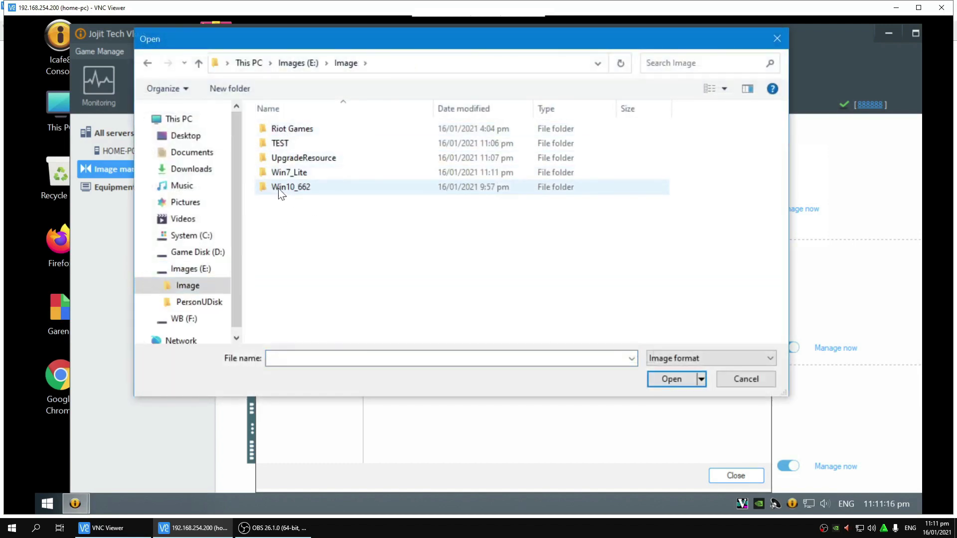
pyautogui.doubleClick(280, 187)
pyautogui.doubleClick(292, 131)
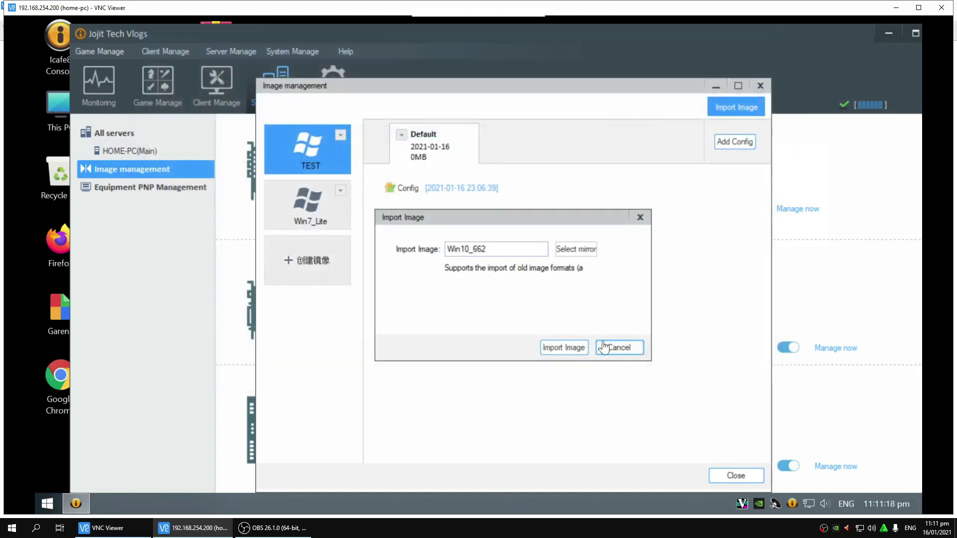
pyautogui.click(581, 348)
pyautogui.click(543, 321)
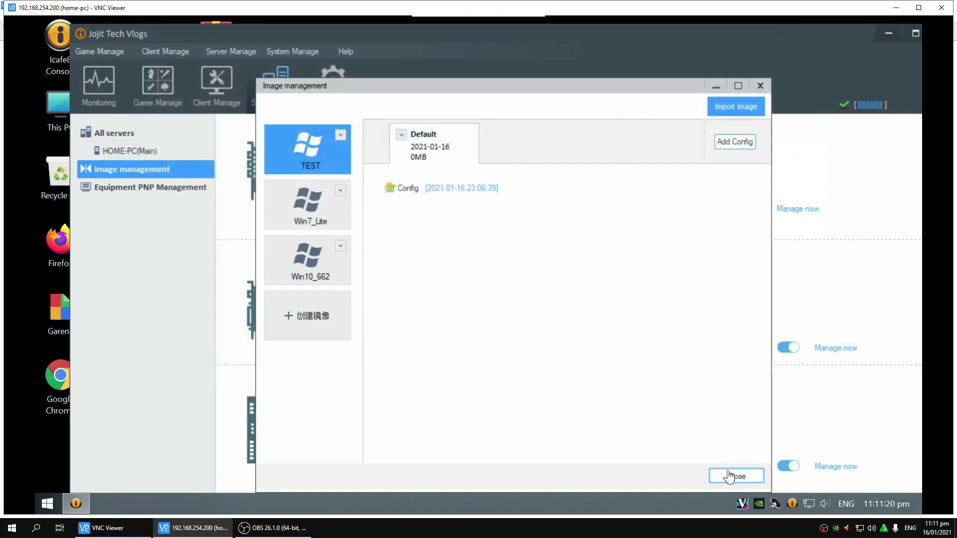
pyautogui.click(735, 475)
pyautogui.click(218, 95)
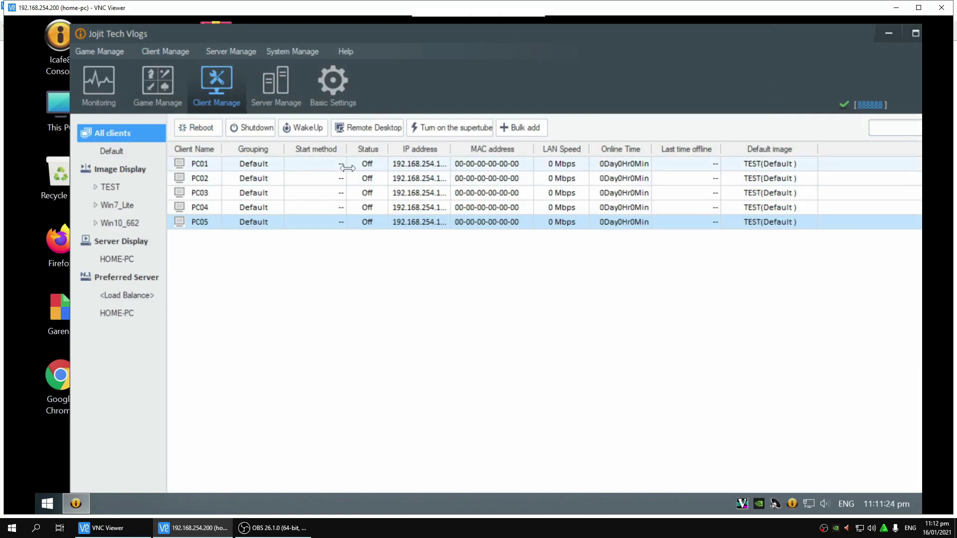
# Step: Select all five clients with Ctrl+A and change their default image to Win10_662
pyautogui.click(290, 166)
pyautogui.hotkey('ctrl', 'a')
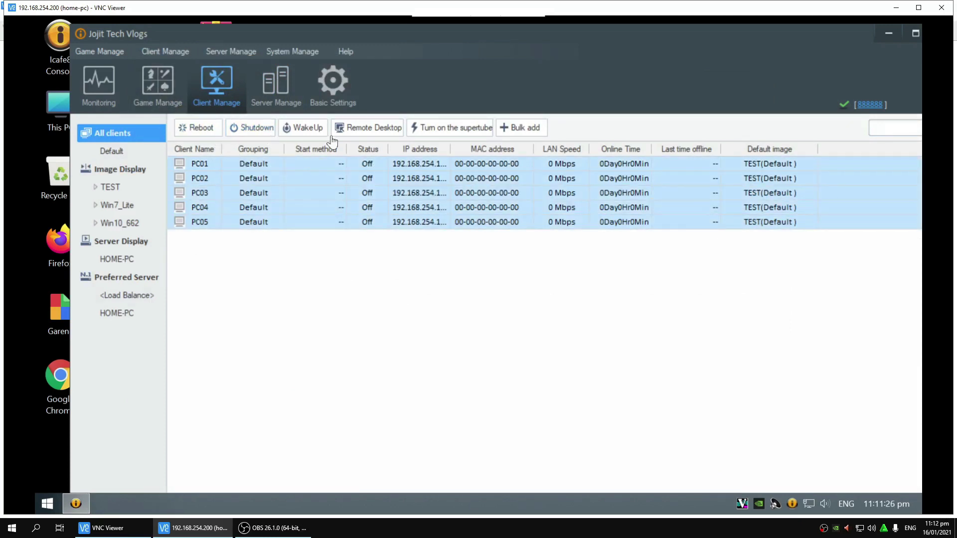
pyautogui.rightClick(360, 165)
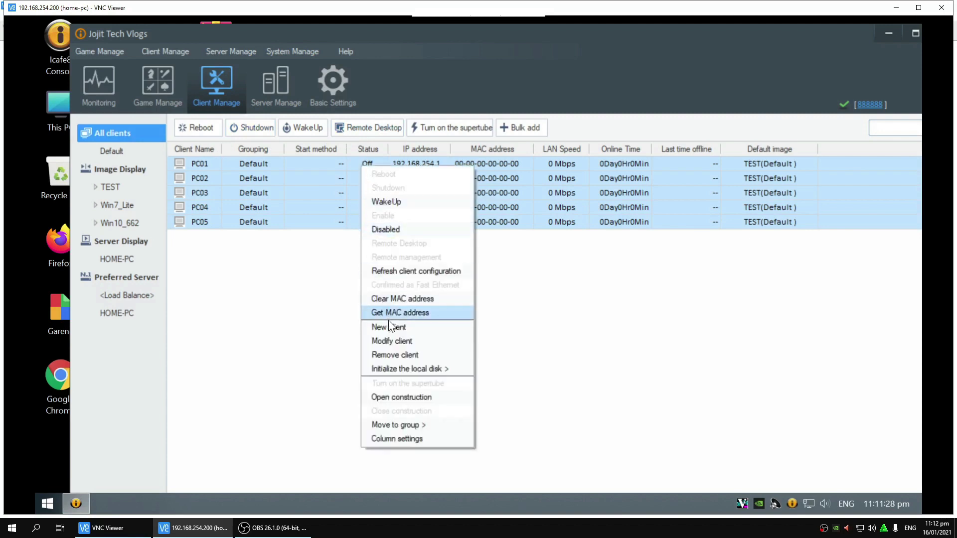
pyautogui.click(397, 341)
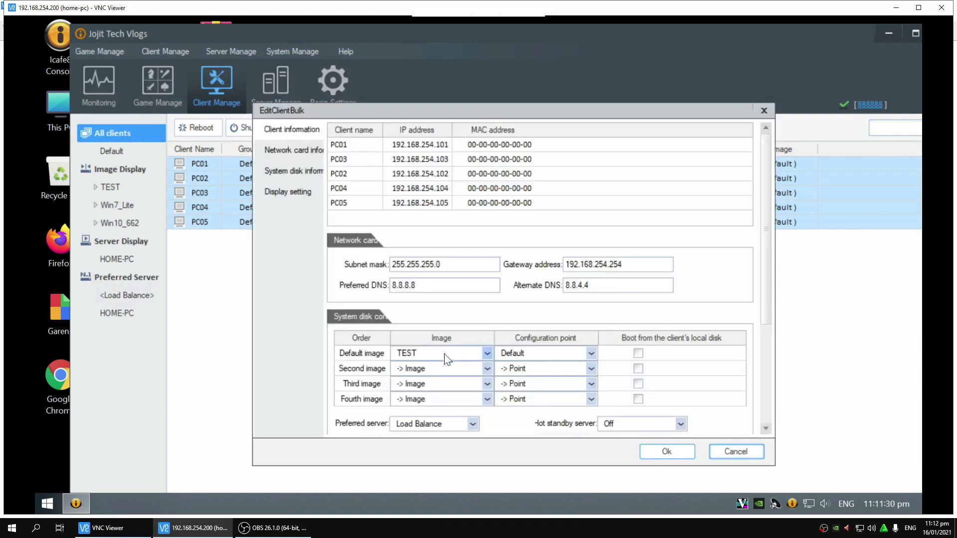
pyautogui.click(451, 354)
pyautogui.click(417, 427)
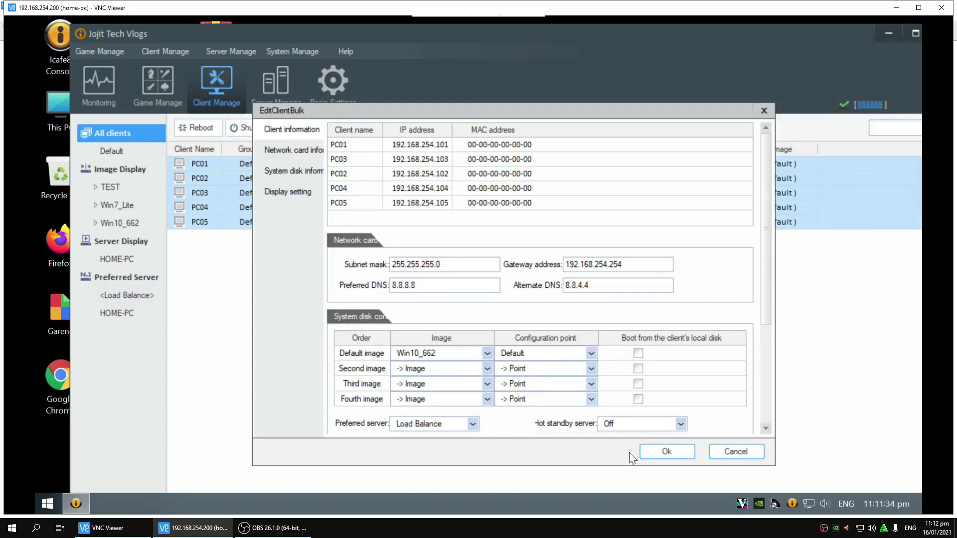
pyautogui.click(658, 454)
pyautogui.click(429, 202)
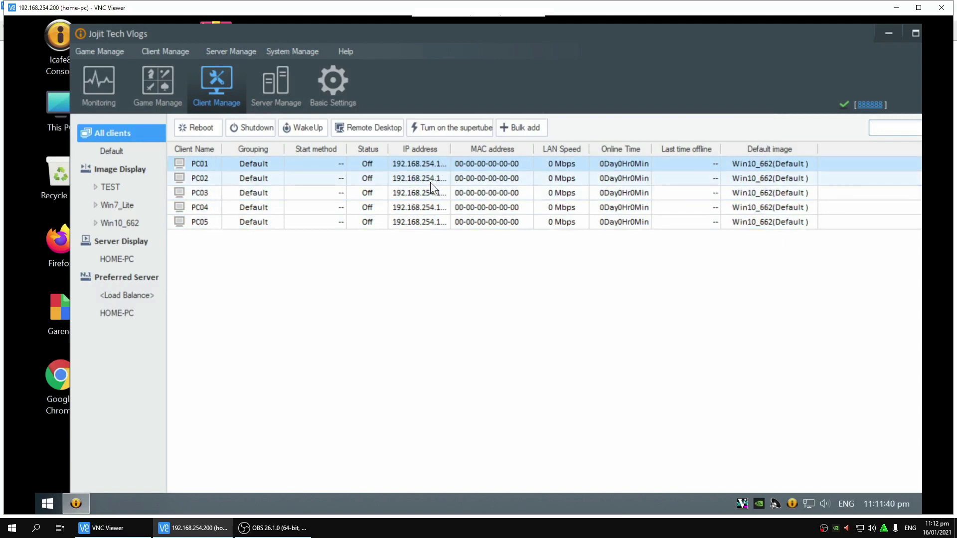
pyautogui.click(445, 181)
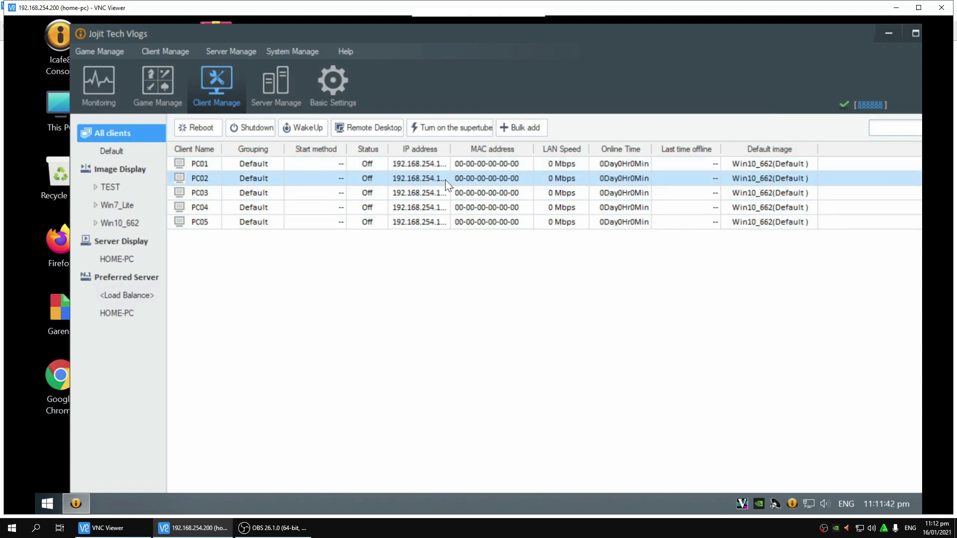
# Step: Select PC01 in the client list and watch it come online via Diskless boot
pyautogui.click(471, 170)
pyautogui.click(488, 178)
pyautogui.click(488, 172)
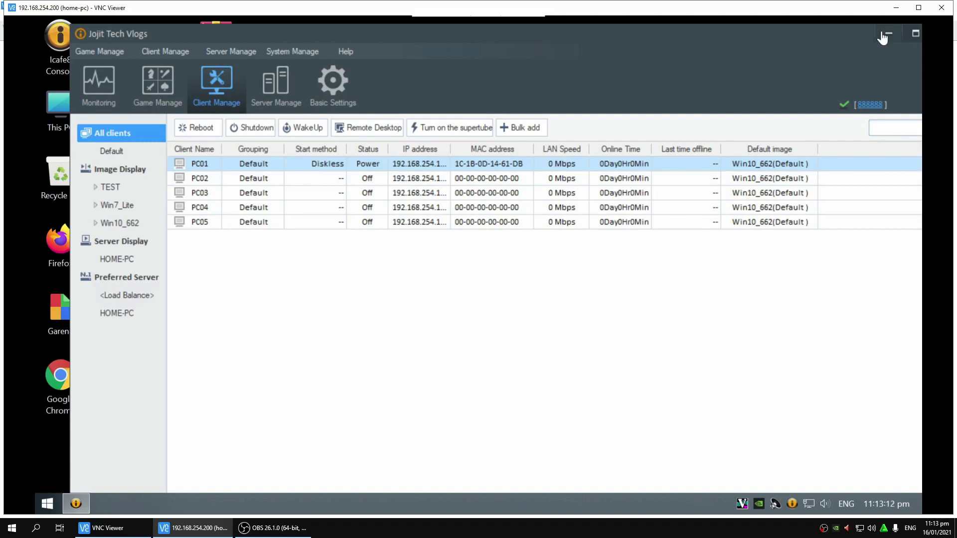
# Step: Minimize iCafe8 and open the Properties of E:\Image\UpgradeResource in File Explorer
pyautogui.click(882, 37)
pyautogui.doubleClick(55, 104)
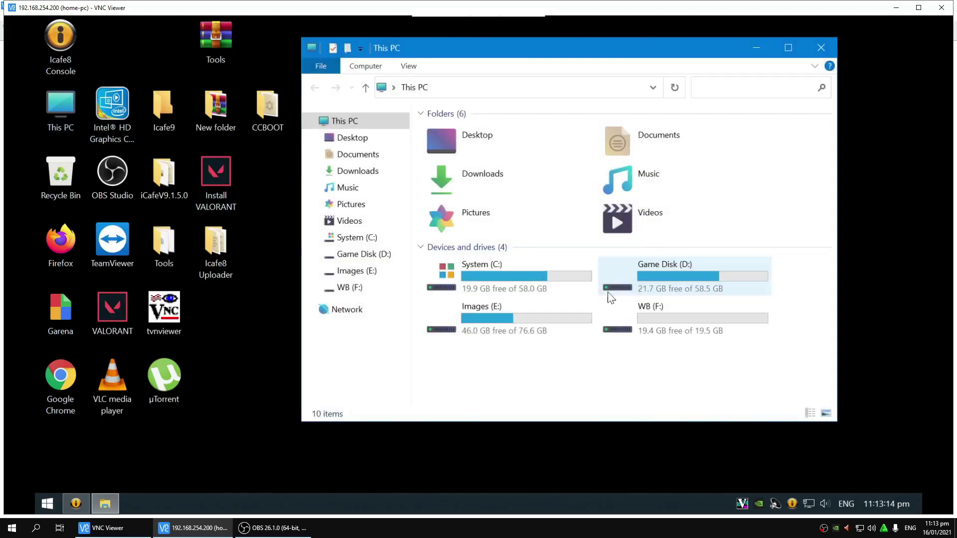
pyautogui.doubleClick(541, 320)
pyautogui.click(465, 134)
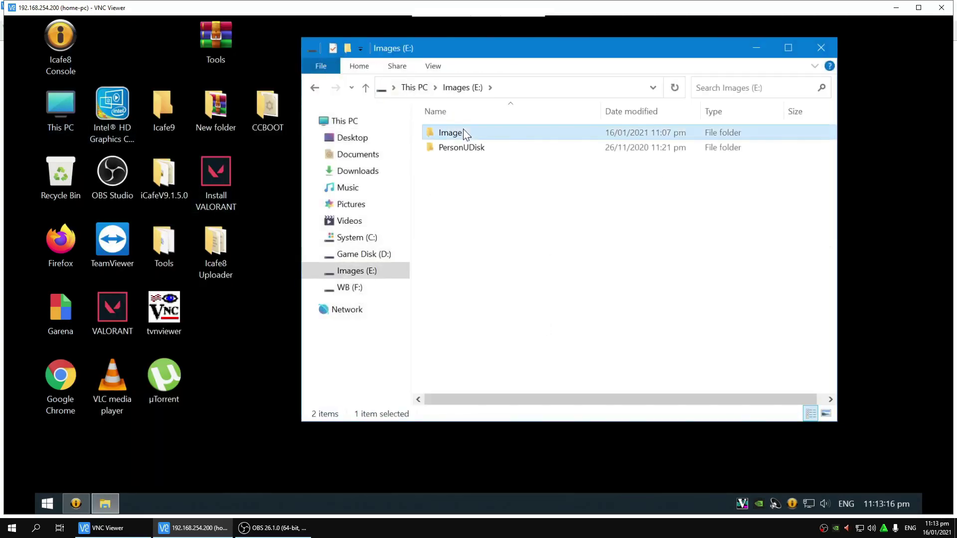
pyautogui.doubleClick(465, 134)
pyautogui.rightClick(454, 164)
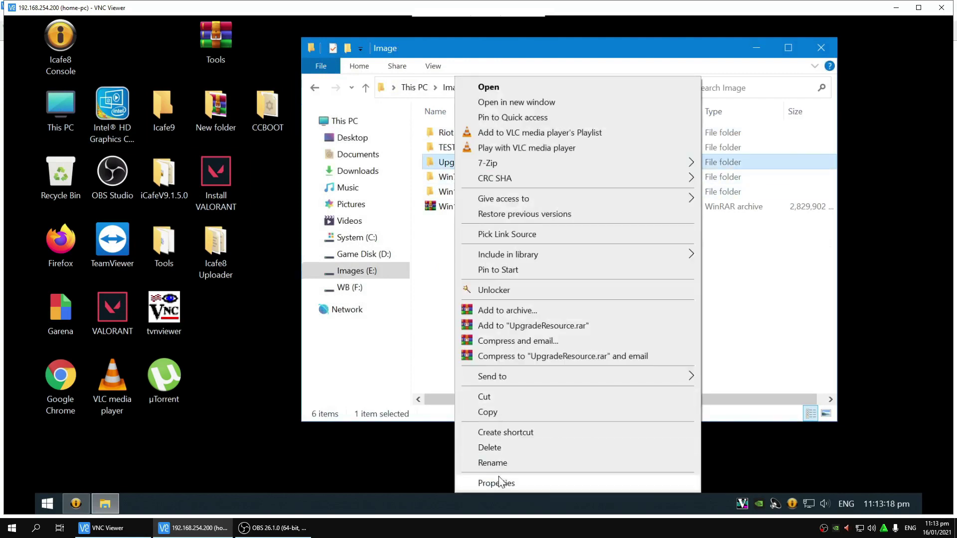
pyautogui.click(500, 479)
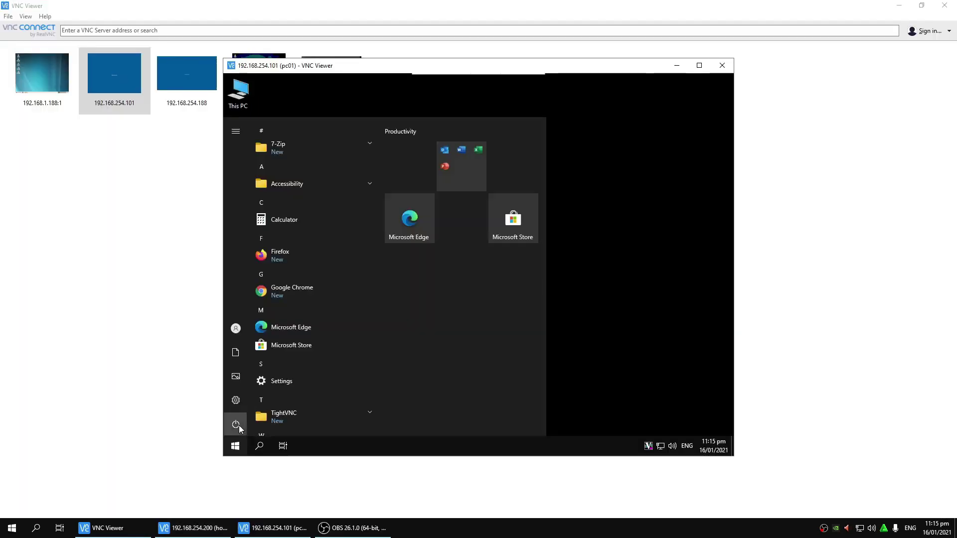
# Step: Dismiss PC01's power options and close the PC01 remote session
pyautogui.click(238, 425)
pyautogui.click(260, 384)
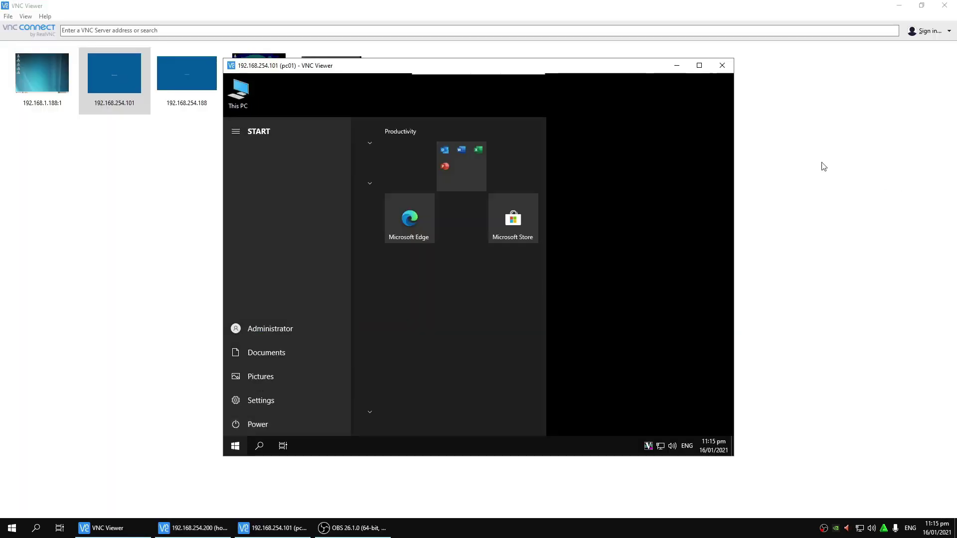
pyautogui.click(722, 65)
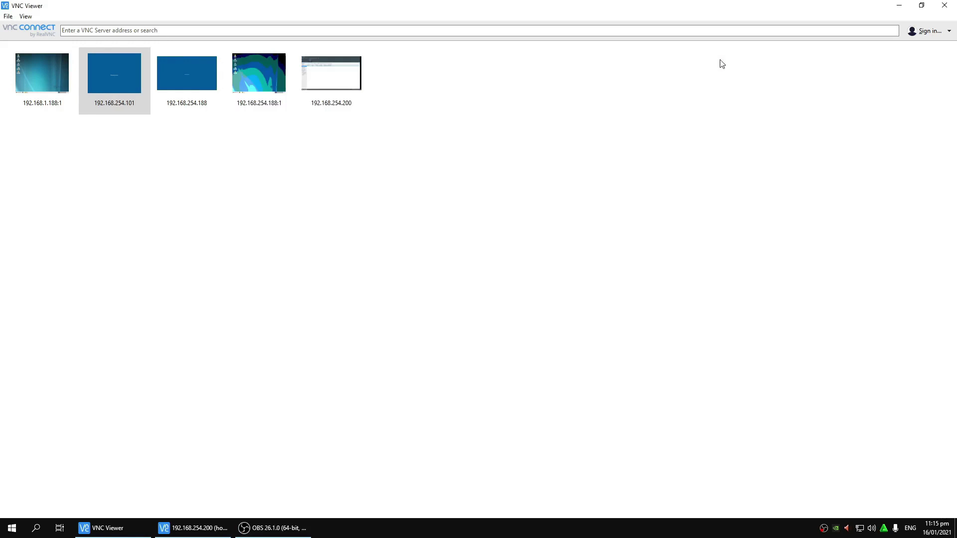
# Step: Switch to the server session, check the game and client tabs, and hide the iCafe8 console
pyautogui.click(907, 9)
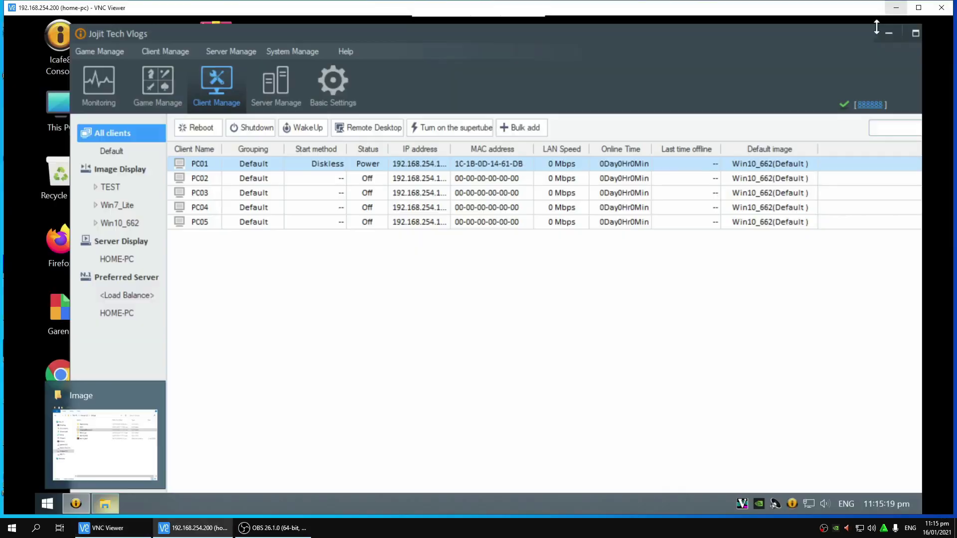
pyautogui.click(156, 99)
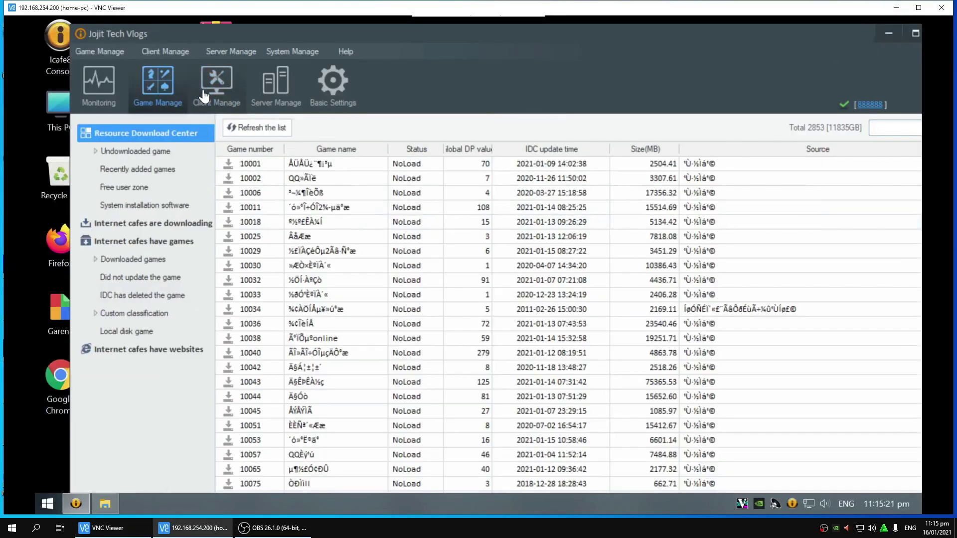
pyautogui.click(204, 95)
pyautogui.click(889, 43)
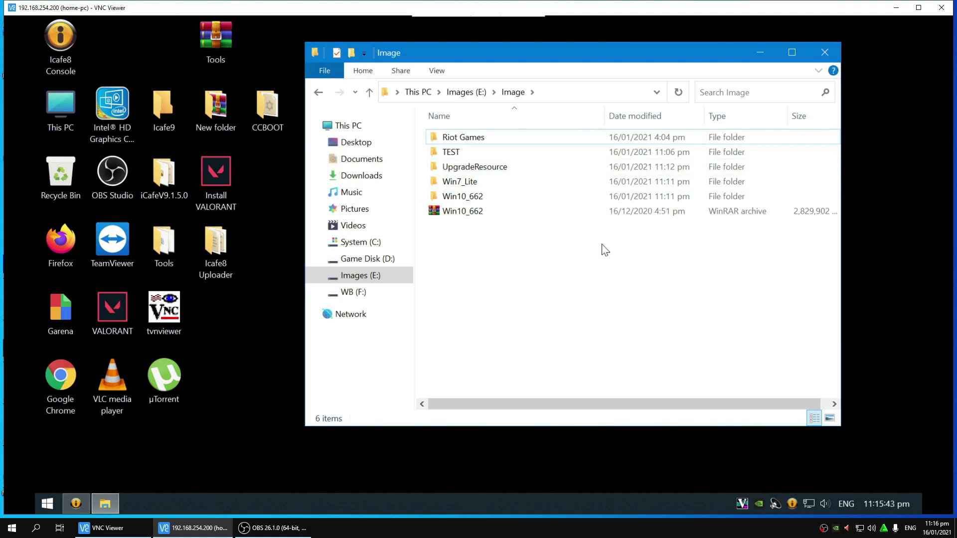
# Step: Stop all four iCafe8 services in Service controller and close the iCafe8 console
pyautogui.click(792, 500)
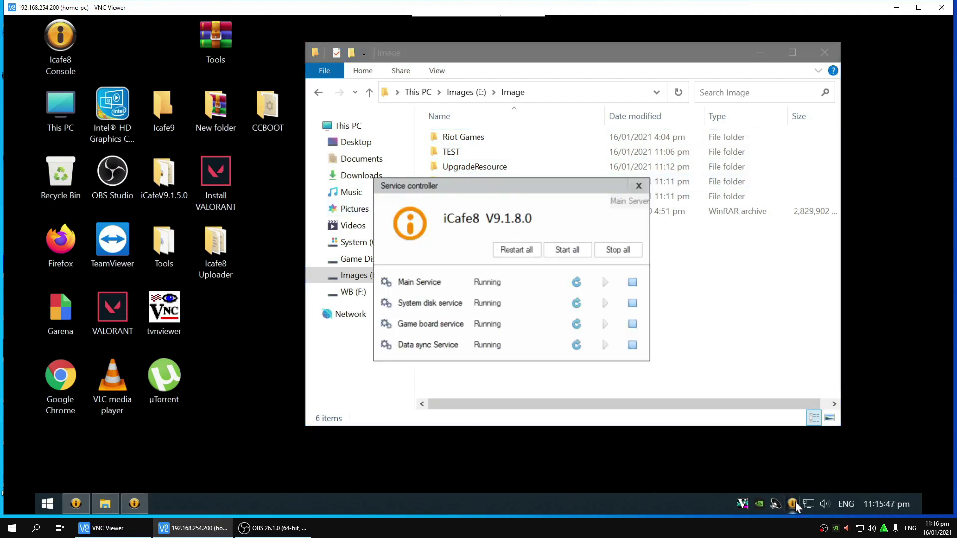
pyautogui.click(617, 250)
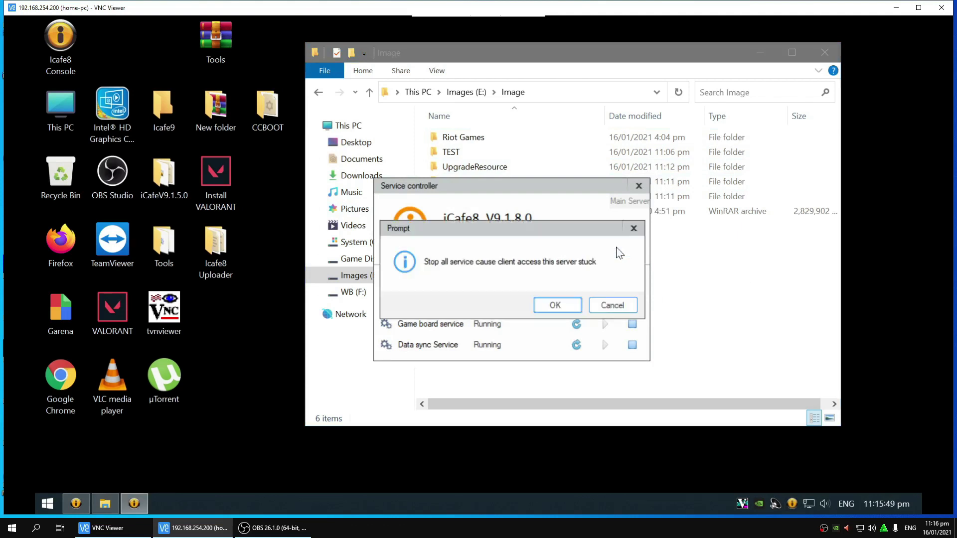
pyautogui.click(557, 305)
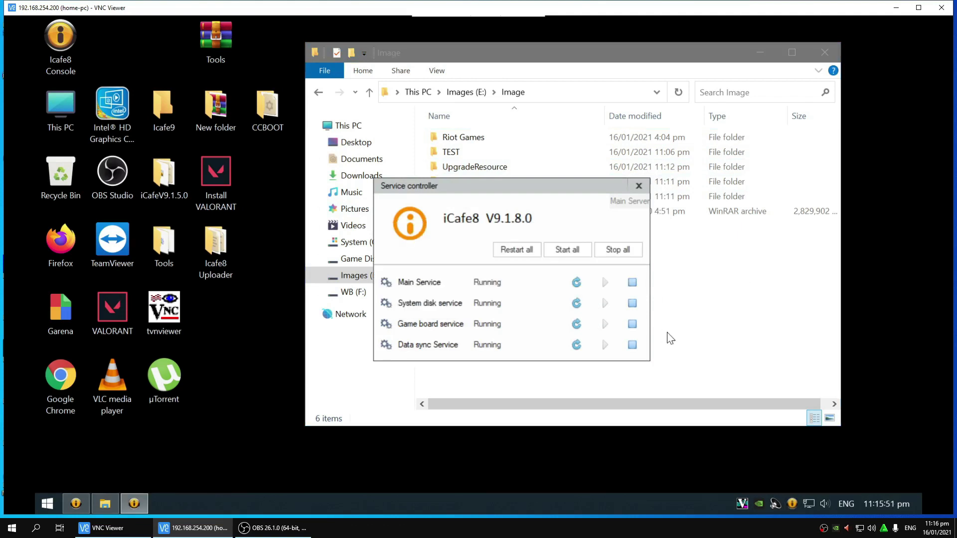
pyautogui.click(210, 100)
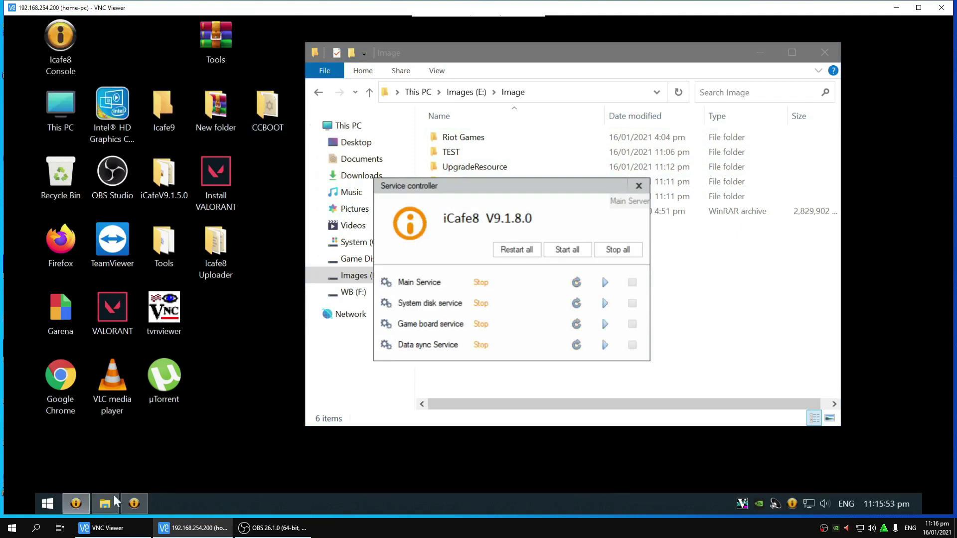
pyautogui.click(76, 503)
pyautogui.click(915, 33)
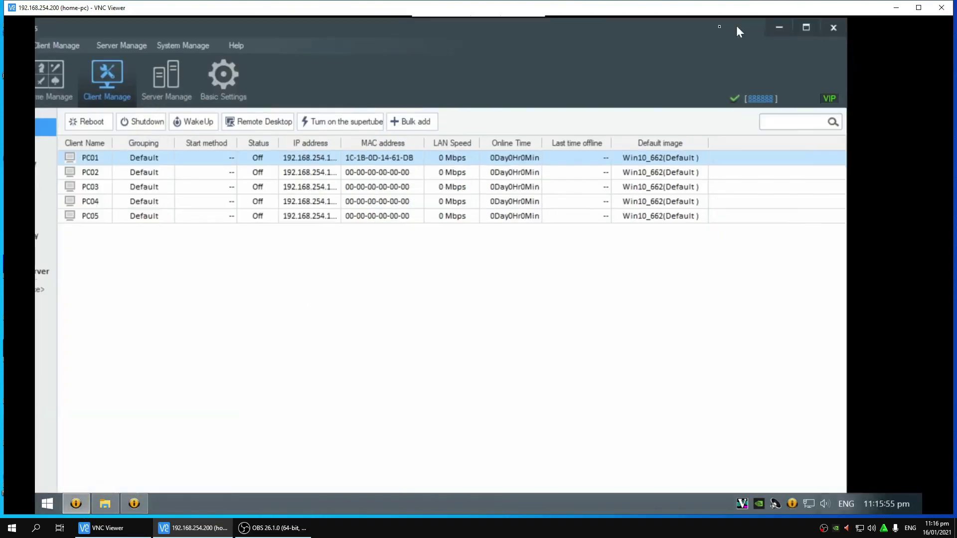
pyautogui.click(814, 30)
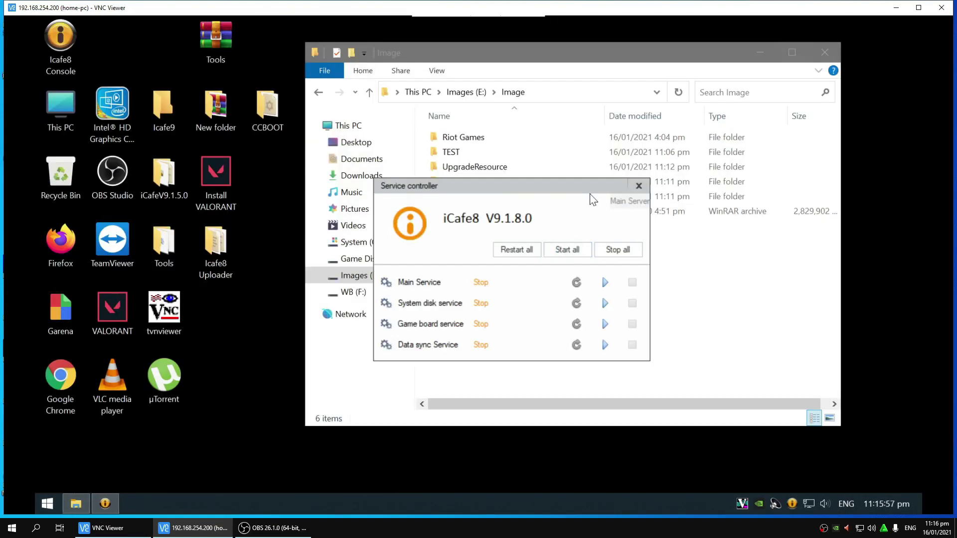
# Step: Delete the UpgradeResource folder from E:\Image
pyautogui.moveTo(567, 185); pyautogui.dragTo(770, 283)
pyautogui.click(454, 169)
pyautogui.rightClick(454, 172)
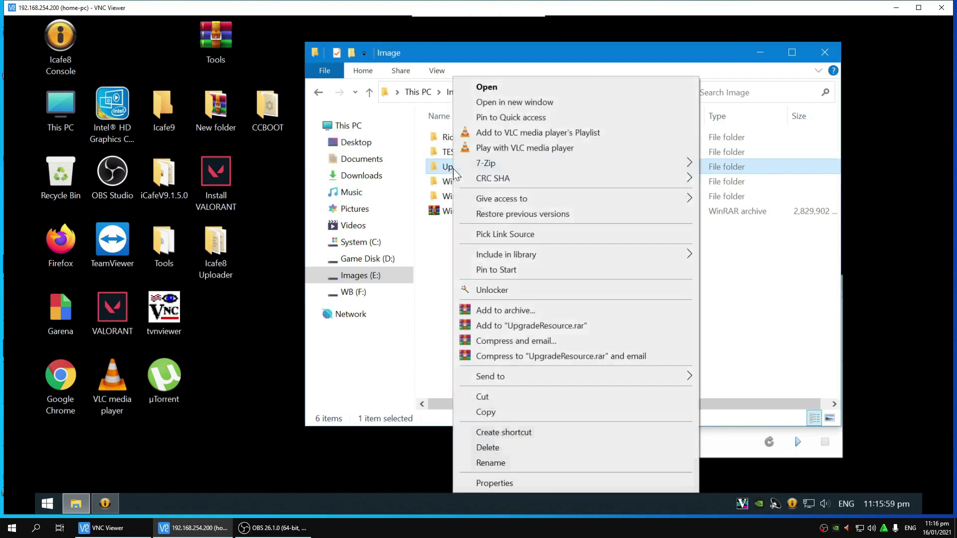
pyautogui.click(451, 172)
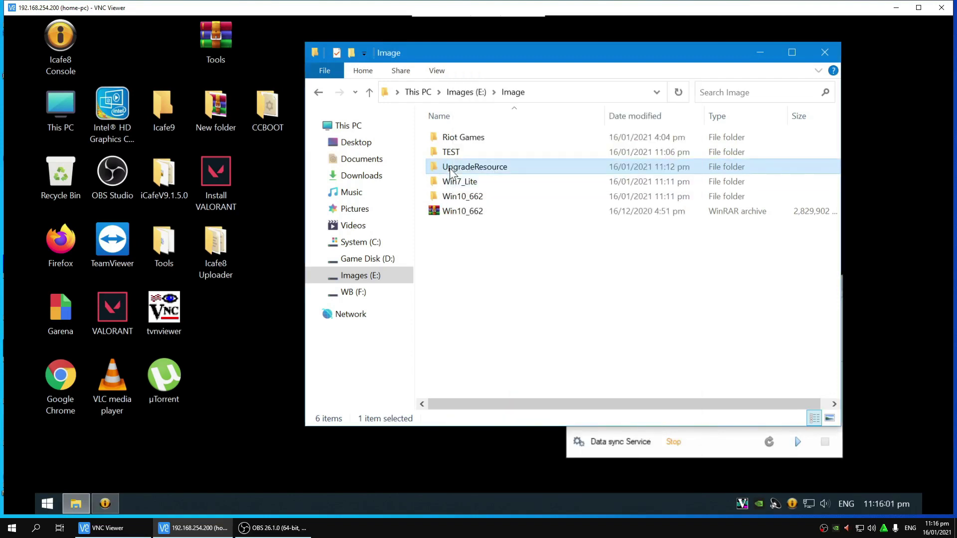
pyautogui.rightClick(451, 172)
pyautogui.click(488, 448)
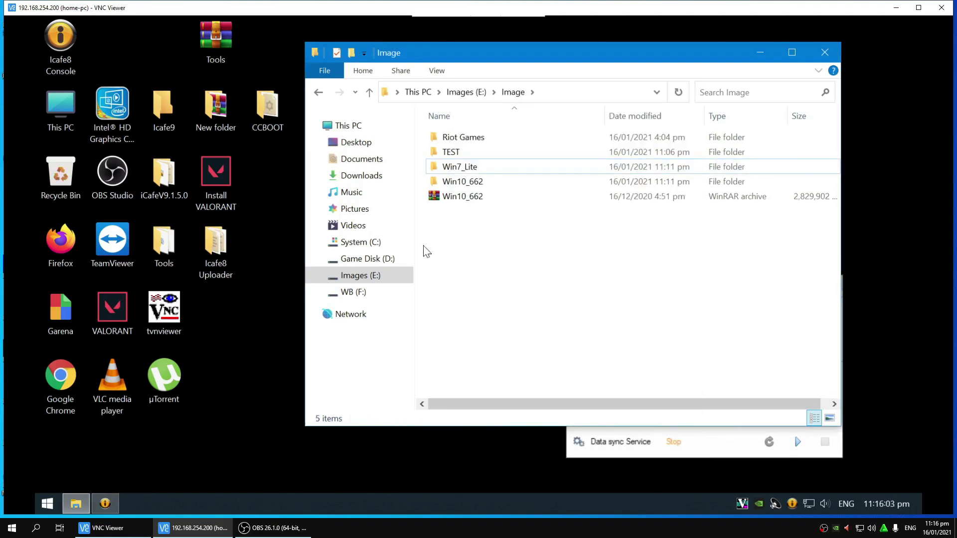
pyautogui.click(358, 126)
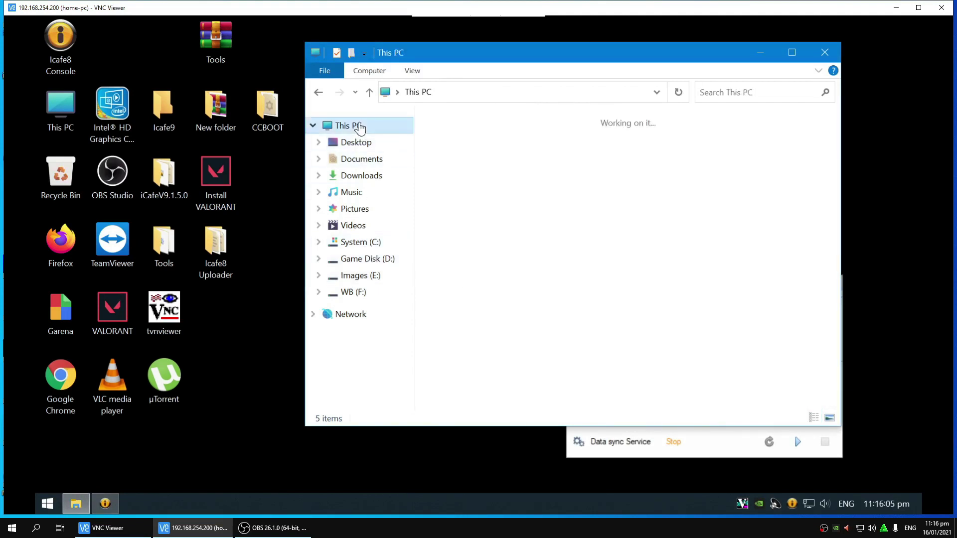
# Step: Browse to C:\Program Files\Icafe8\BarServer and open the barserver file in Notepad
pyautogui.doubleClick(507, 293)
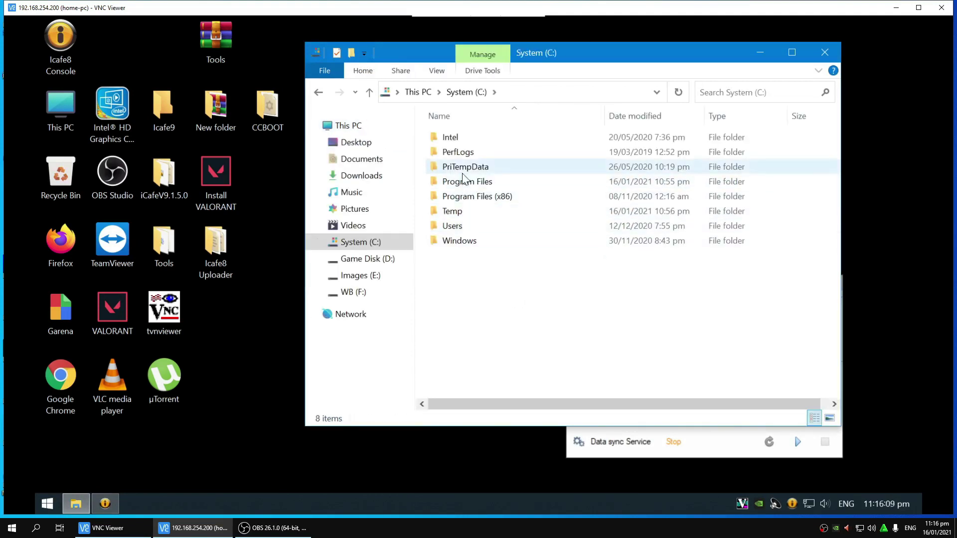
pyautogui.doubleClick(466, 181)
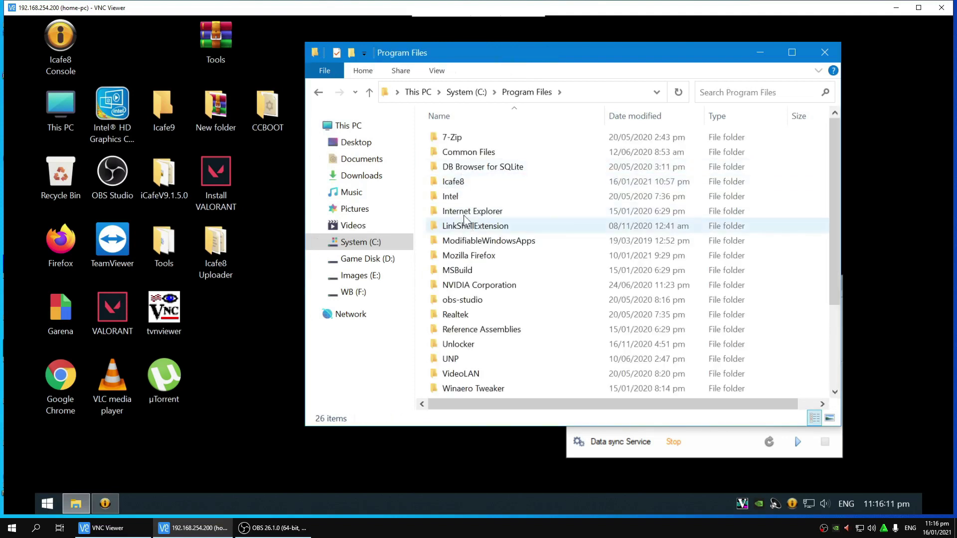
pyautogui.doubleClick(454, 182)
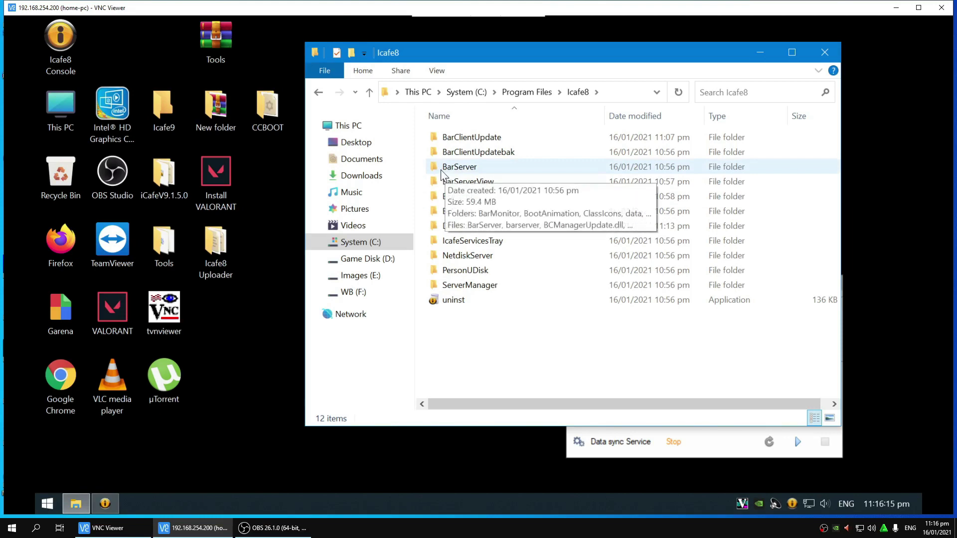
pyautogui.doubleClick(467, 168)
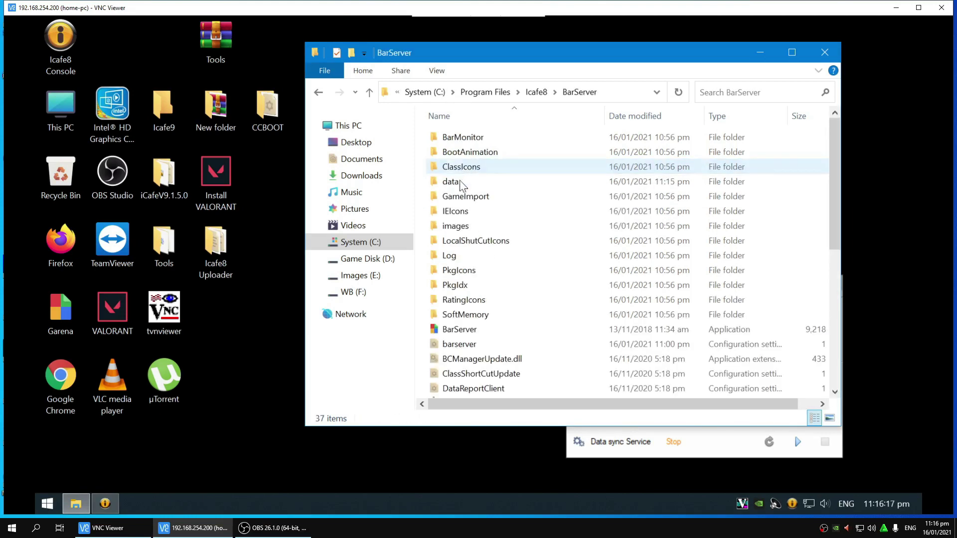
pyautogui.scroll(-1, 486, 324)
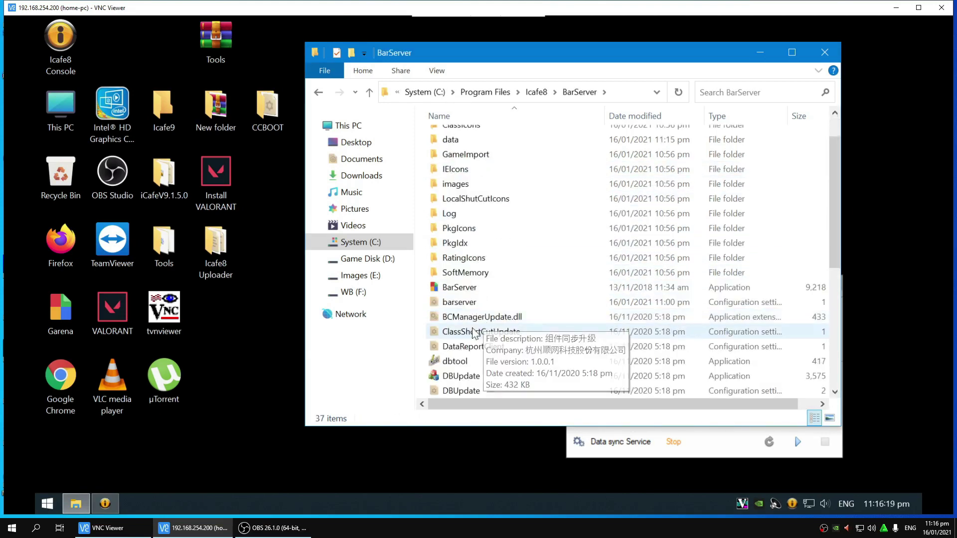
pyautogui.click(458, 304)
pyautogui.rightClick(458, 307)
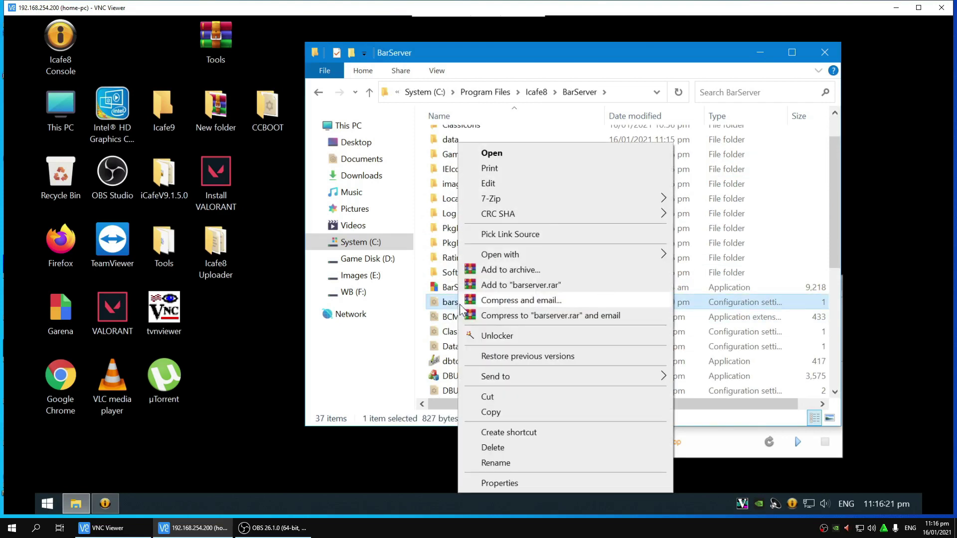
pyautogui.click(496, 189)
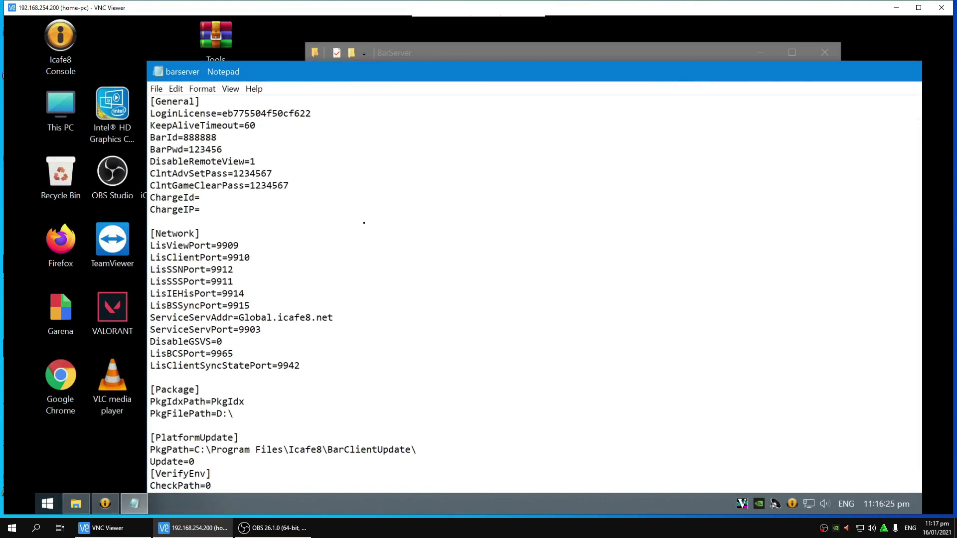
# Step: Remove the 0 after Update= under [PlatformUpdate] in barserver, then close Notepad
pyautogui.scroll(-3, 364, 222)
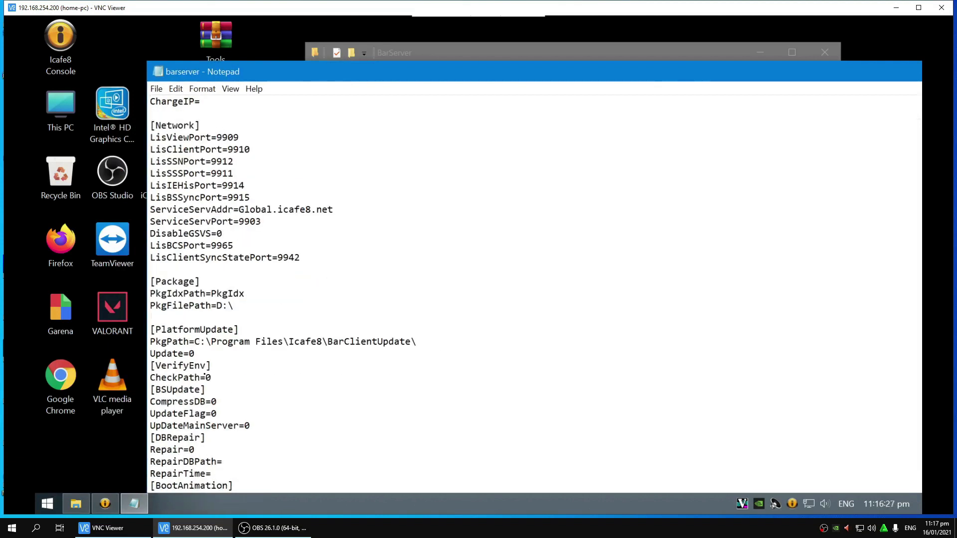
pyautogui.moveTo(151, 323); pyautogui.dragTo(223, 330)
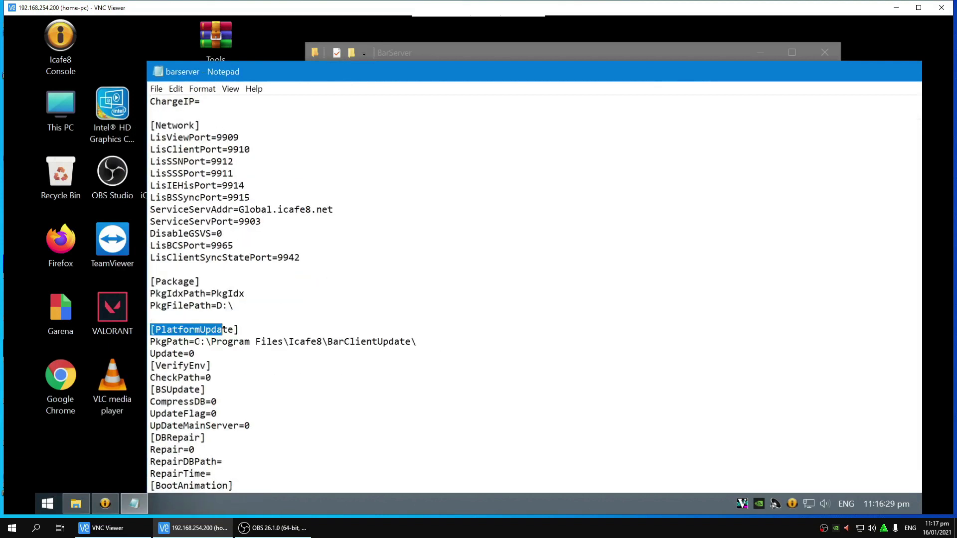
pyautogui.click(222, 341)
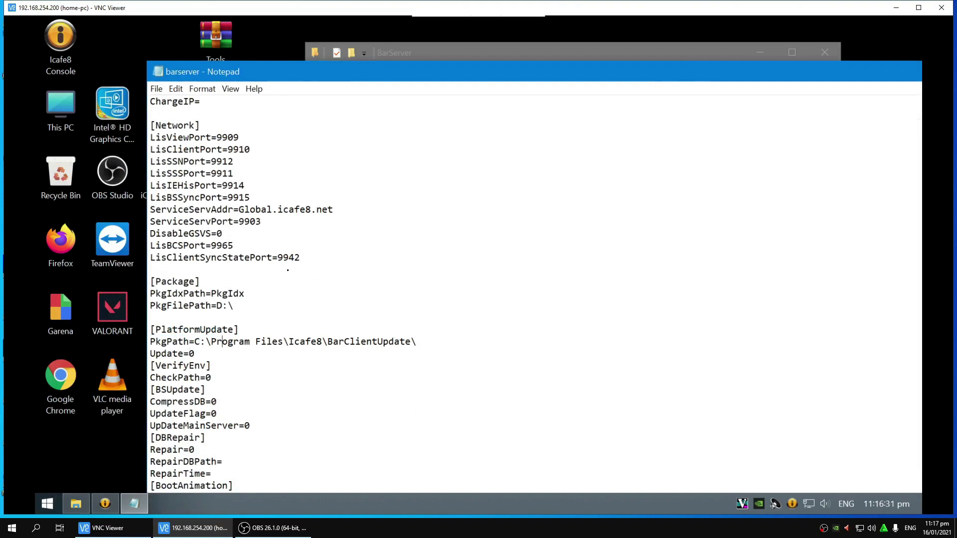
pyautogui.scroll(3, 287, 270)
pyautogui.scroll(-5, 290, 272)
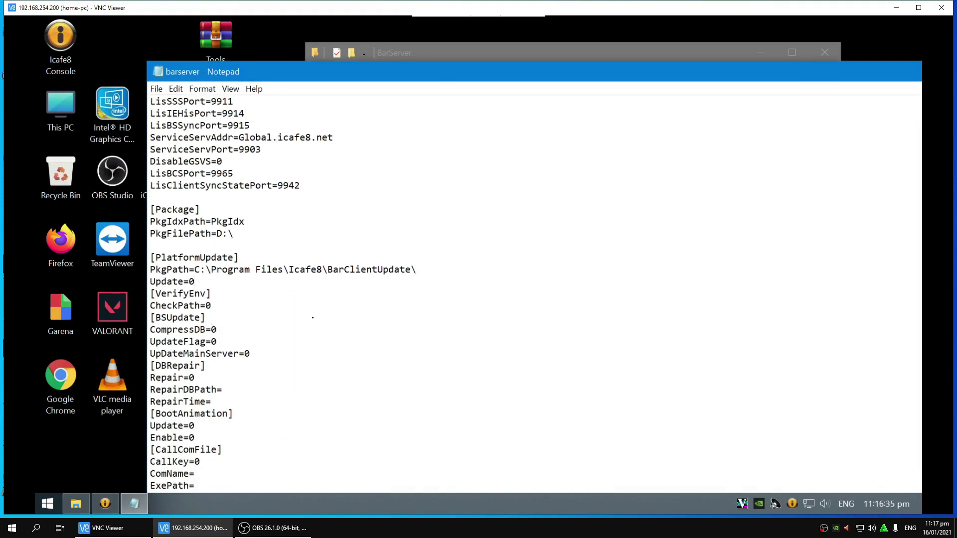
pyautogui.press('Down')
pyautogui.press('BackSpace')
pyautogui.moveTo(659, 82); pyautogui.dragTo(538, 82)
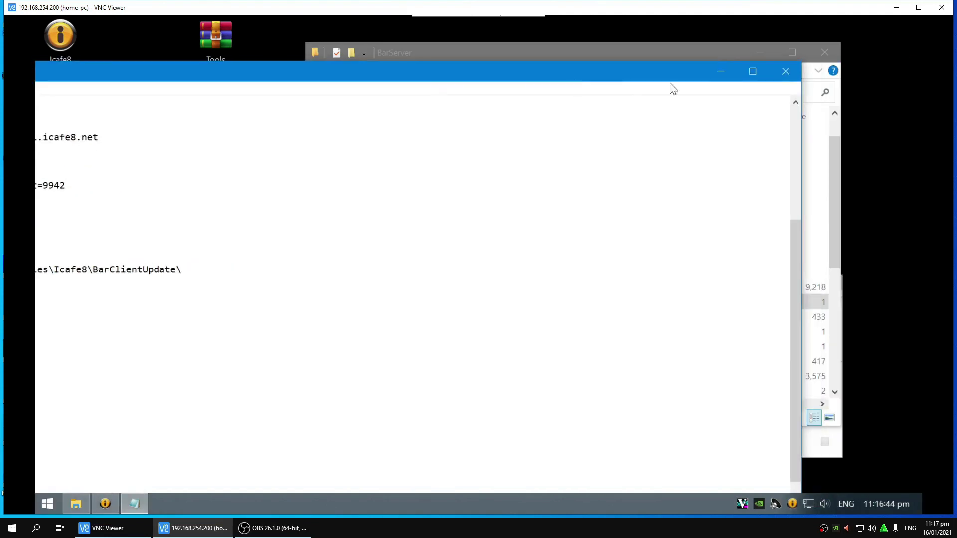
pyautogui.click(785, 71)
# Step: Save the barserver edit and close the BarServer folder window
pyautogui.click(459, 272)
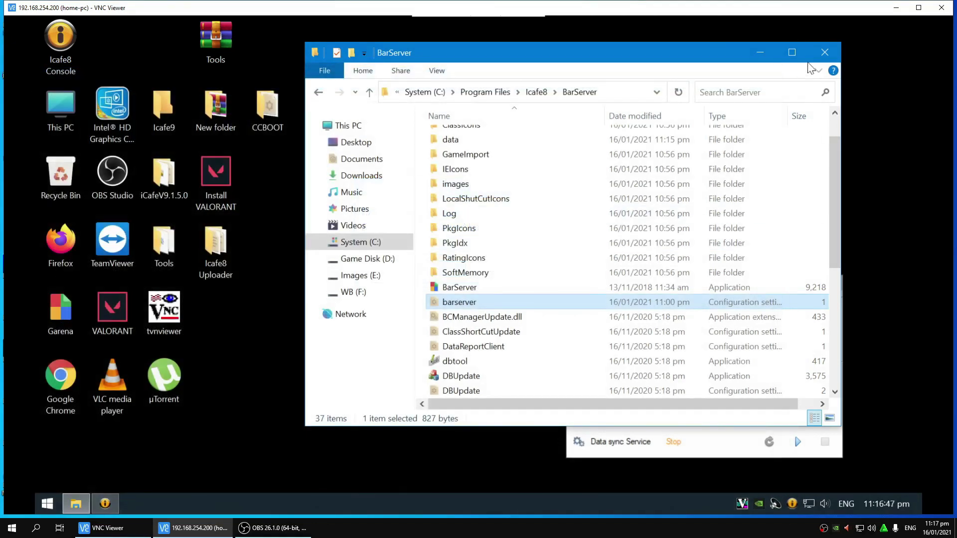
pyautogui.click(823, 54)
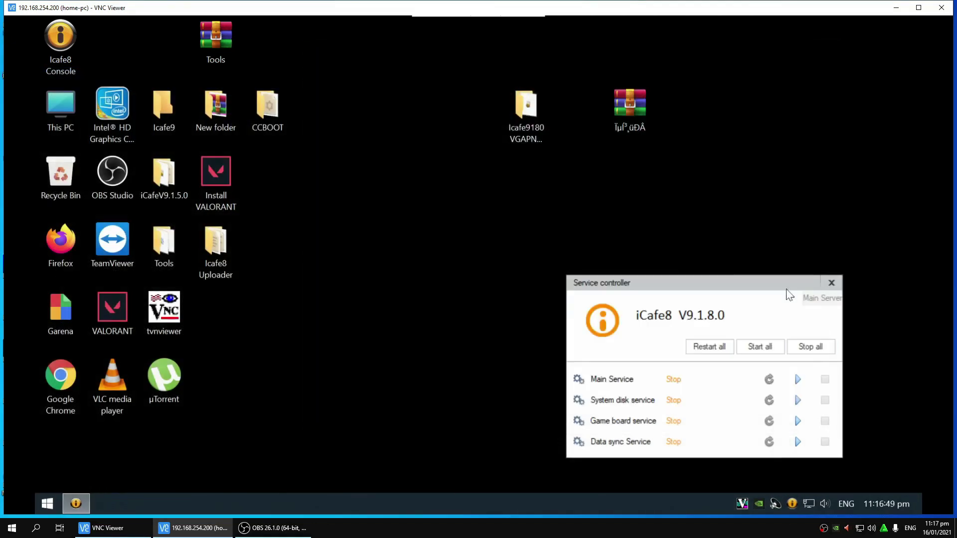
pyautogui.moveTo(731, 282); pyautogui.dragTo(692, 175)
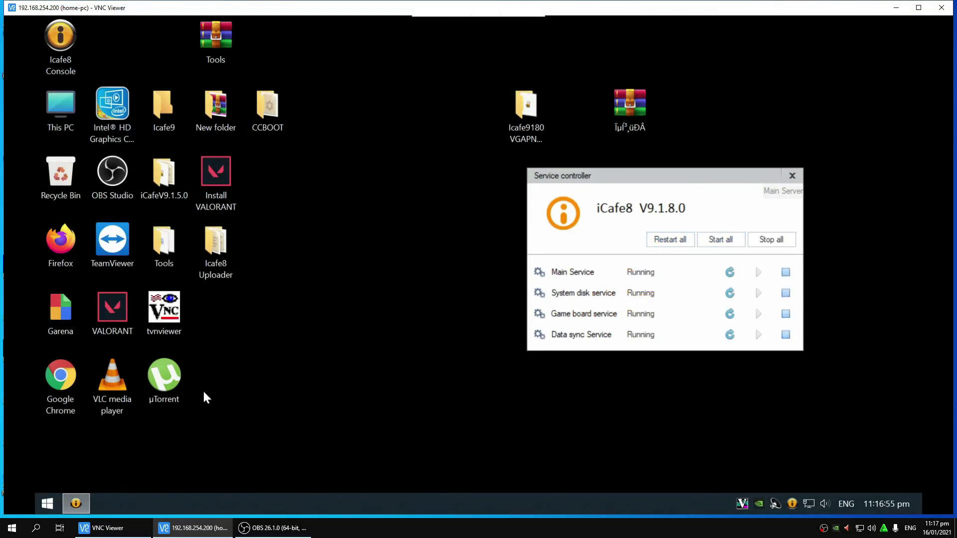
# Step: Launch the iCafe8 console, log in, and minimize it
pyautogui.doubleClick(70, 43)
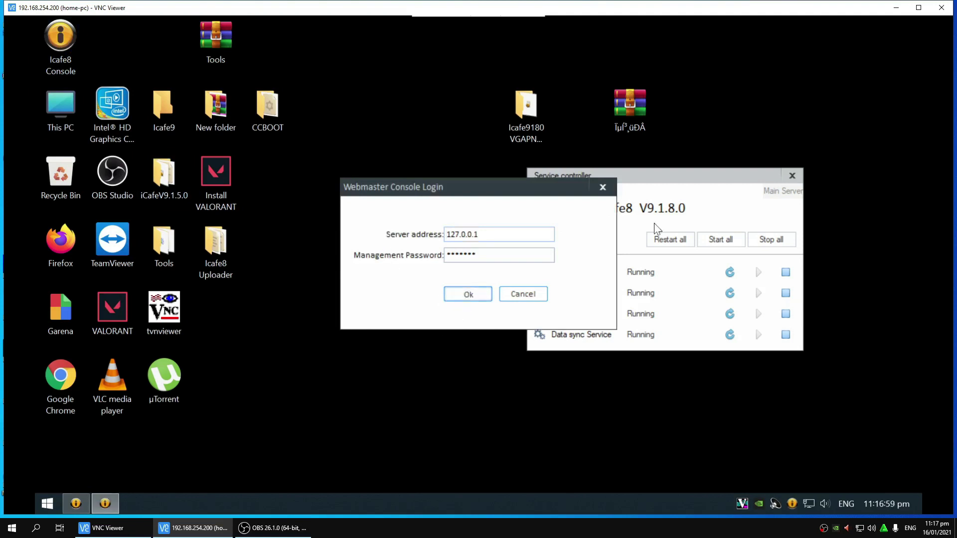
pyautogui.press('Return')
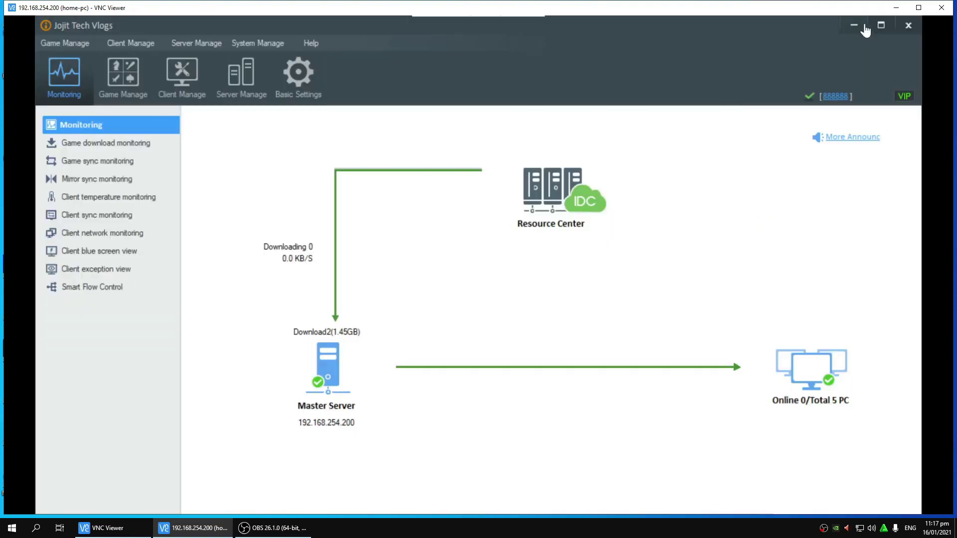
pyautogui.click(855, 25)
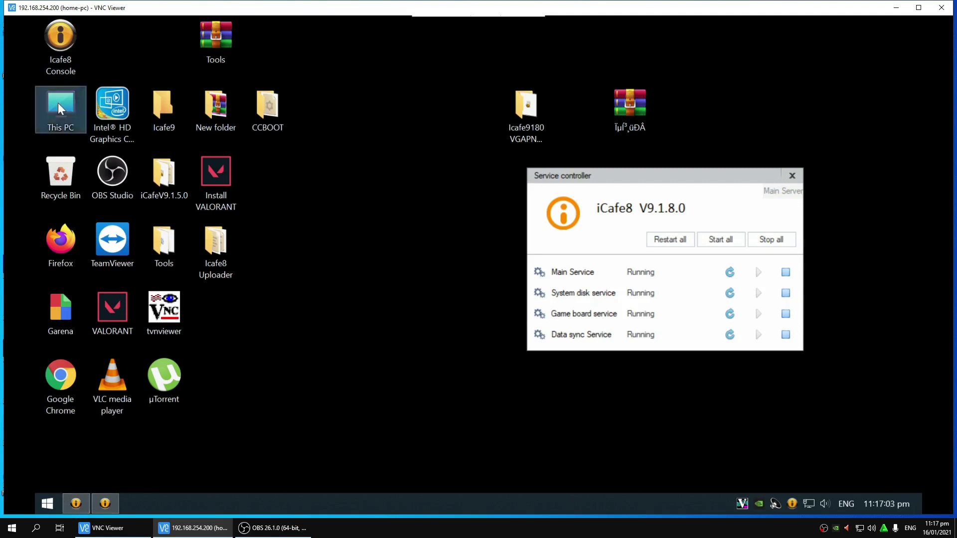
pyautogui.doubleClick(59, 109)
# Step: Open Images (E:) > Image and refresh its listing several times
pyautogui.doubleClick(520, 322)
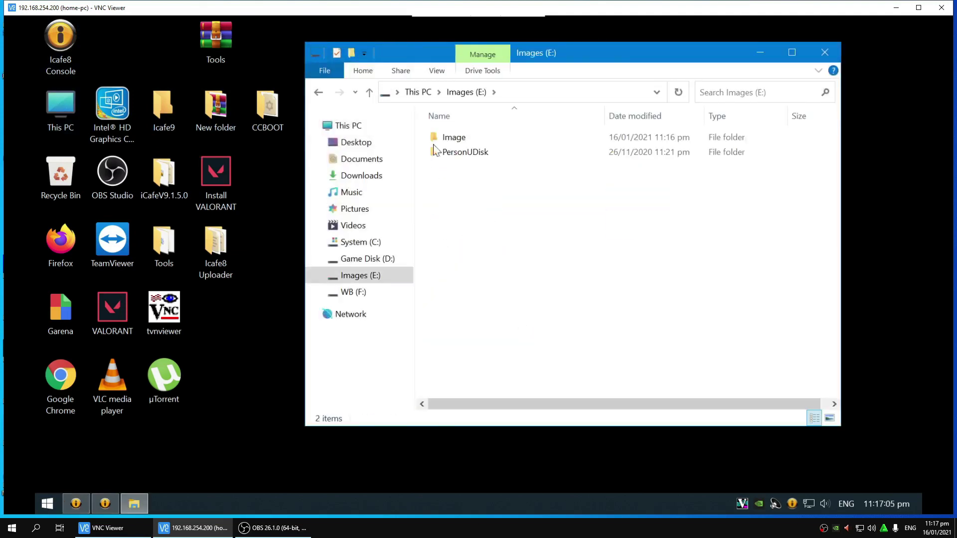
pyautogui.doubleClick(441, 138)
pyautogui.rightClick(497, 235)
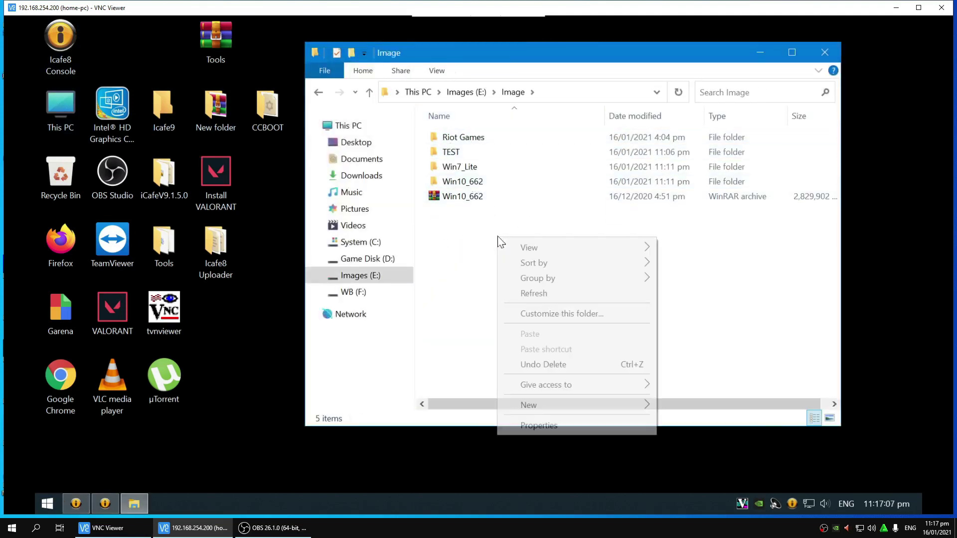
pyautogui.click(532, 293)
pyautogui.rightClick(539, 274)
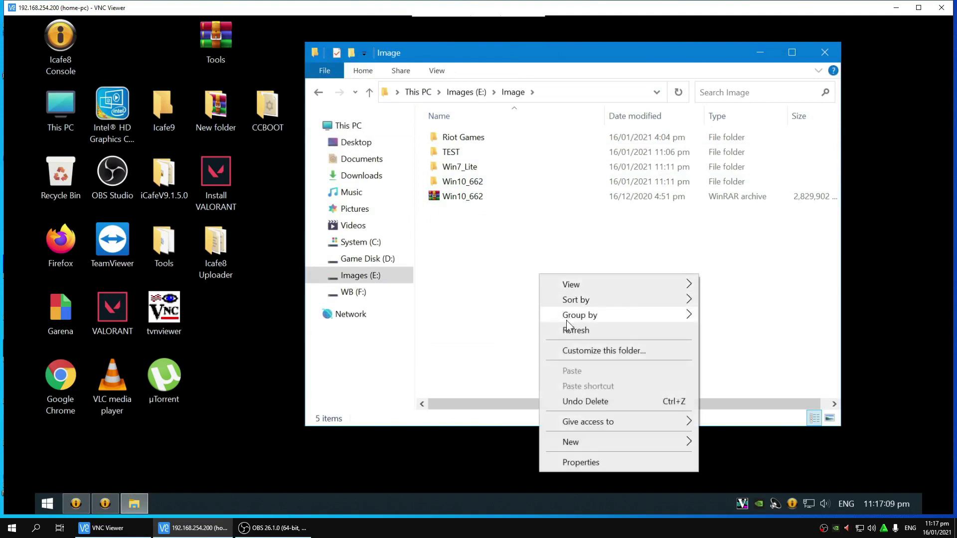
pyautogui.click(573, 330)
pyautogui.rightClick(525, 241)
pyautogui.click(571, 303)
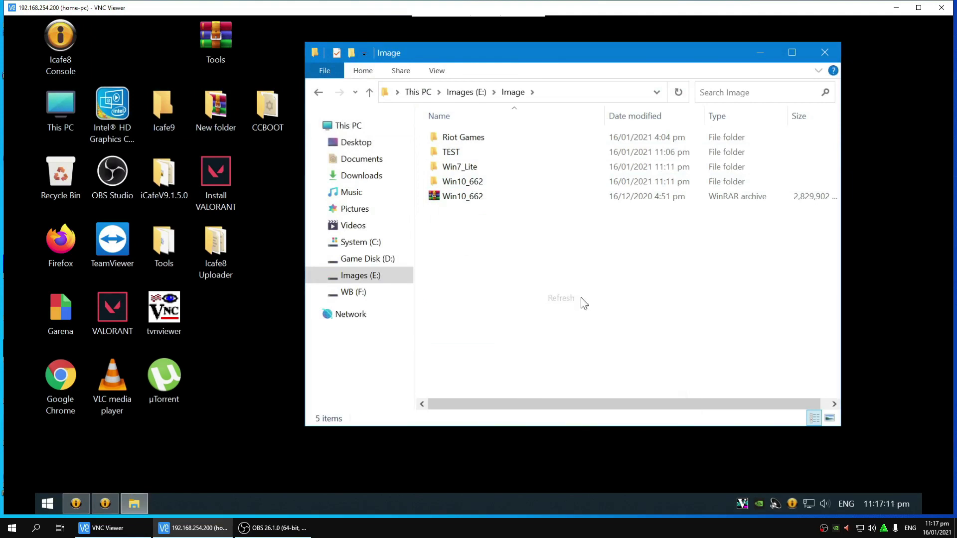
pyautogui.rightClick(603, 263)
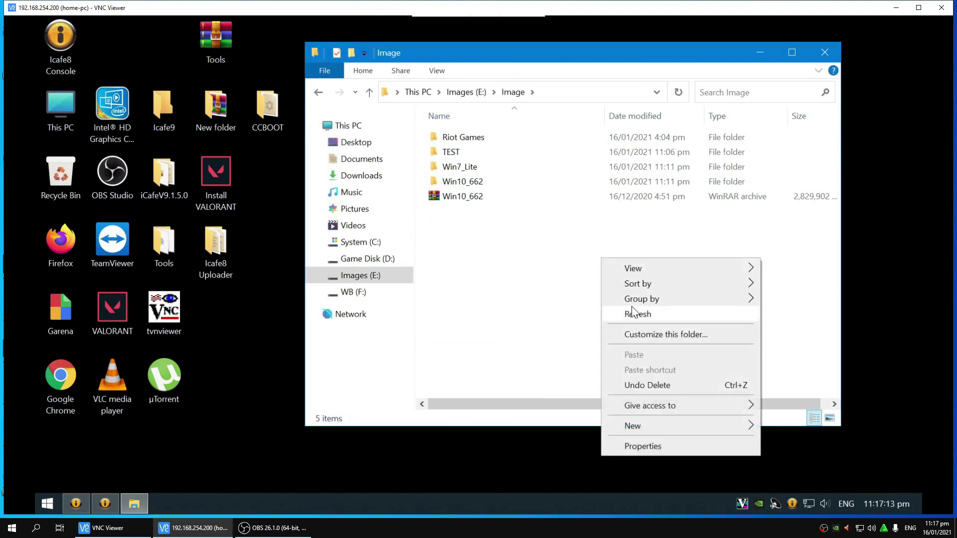
pyautogui.click(615, 311)
pyautogui.moveTo(611, 75); pyautogui.dragTo(479, 57)
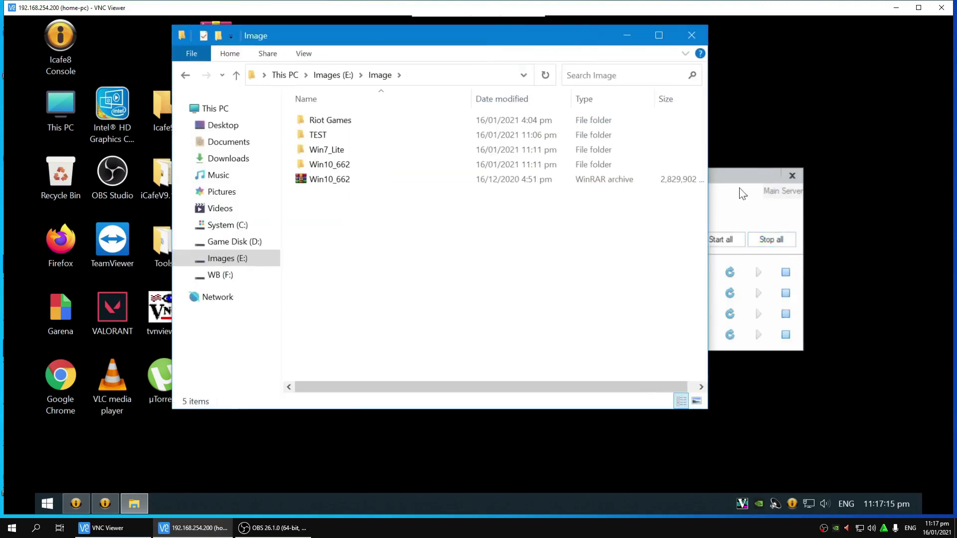
pyautogui.click(831, 232)
pyautogui.rightClick(519, 273)
pyautogui.click(545, 326)
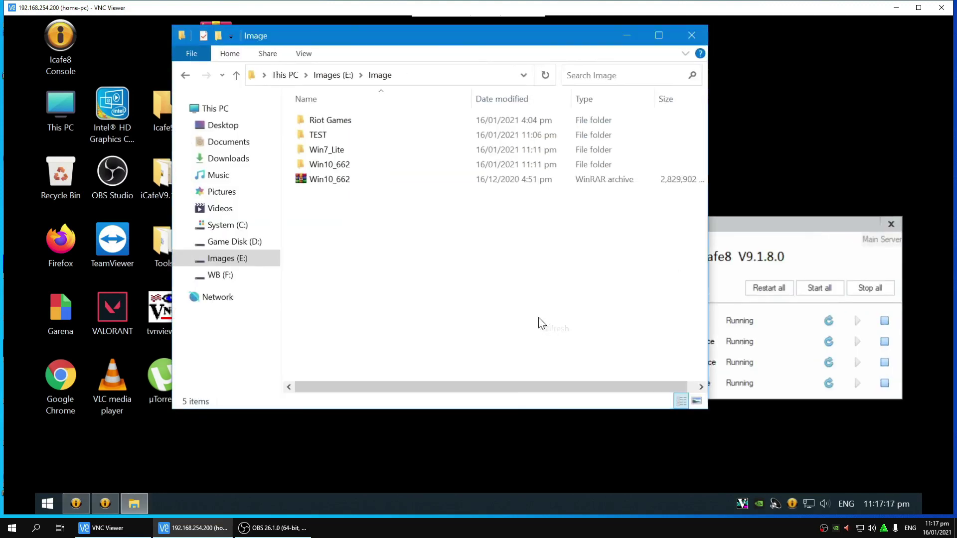
pyautogui.rightClick(474, 298)
pyautogui.click(500, 348)
# Step: Glance at the Service controller and iCafe8 console, then keep refreshing the Image folder
pyautogui.click(77, 504)
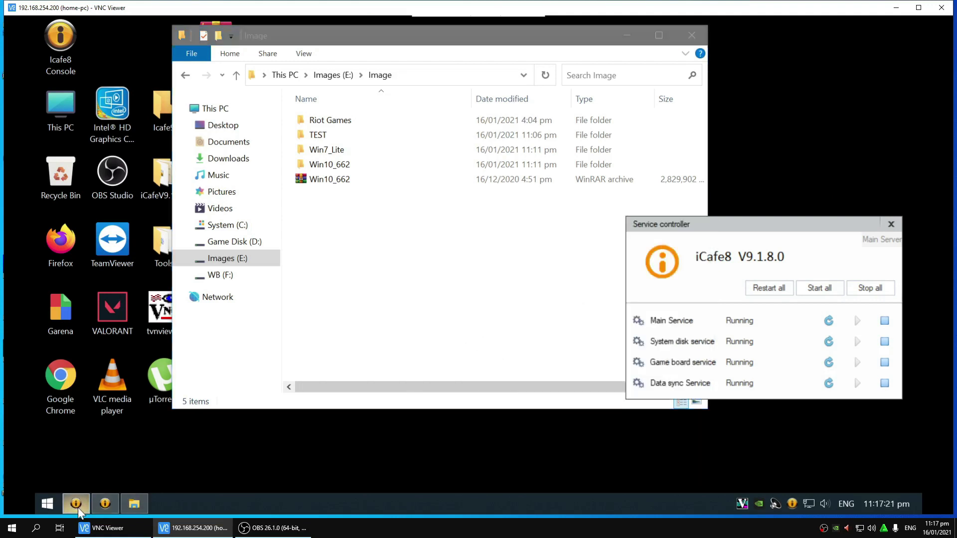
pyautogui.click(105, 504)
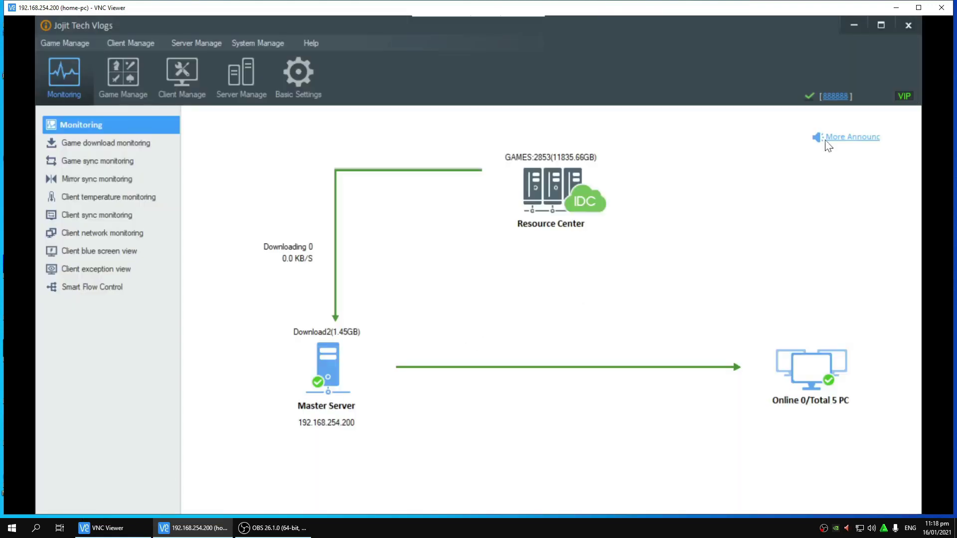
pyautogui.click(854, 23)
pyautogui.click(487, 245)
pyautogui.rightClick(488, 245)
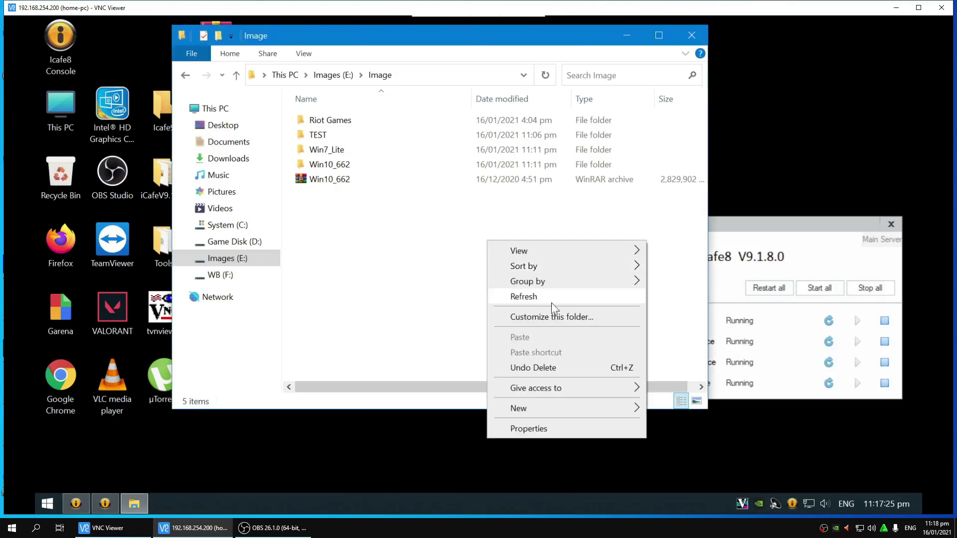
pyautogui.click(566, 297)
pyautogui.moveTo(758, 230); pyautogui.dragTo(775, 226)
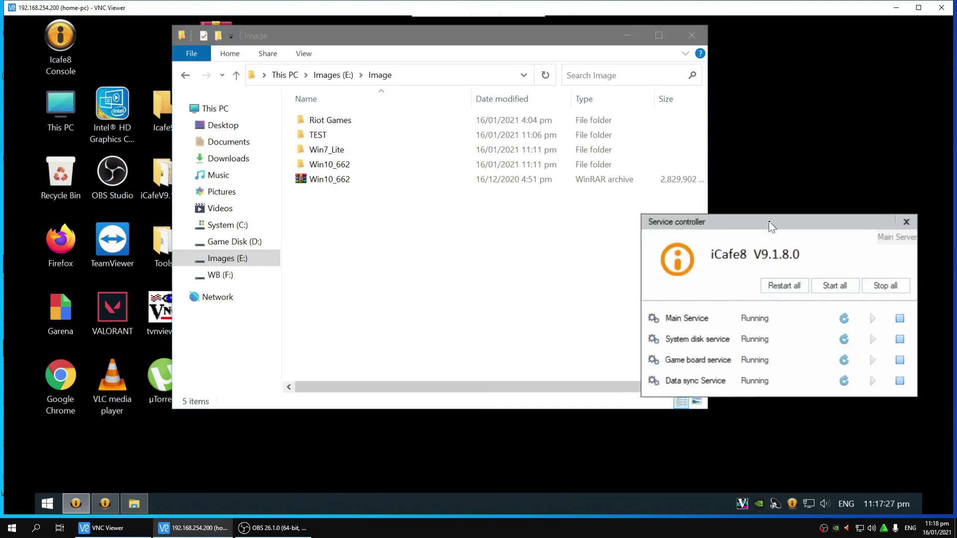
pyautogui.click(486, 267)
pyautogui.rightClick(486, 268)
pyautogui.click(519, 316)
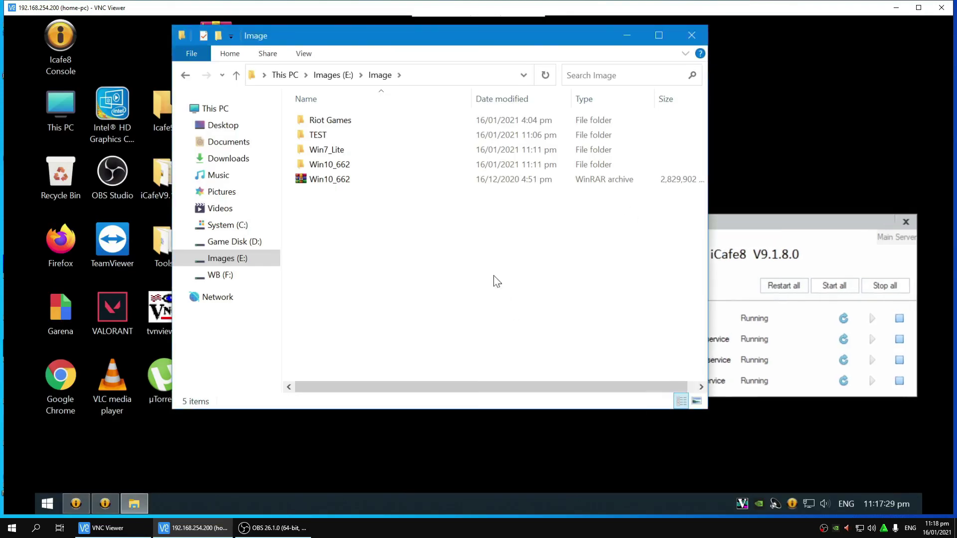
pyautogui.rightClick(493, 269)
pyautogui.click(519, 319)
# Step: Reopen the Image folder from the E: drive root, refresh it, and check the iCafe8 monitoring window
pyautogui.click(259, 265)
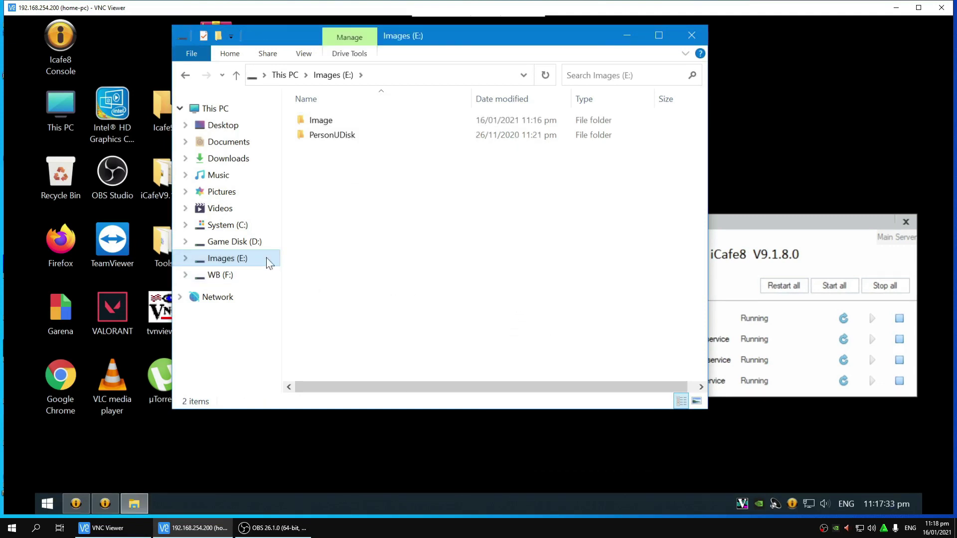
pyautogui.doubleClick(325, 121)
pyautogui.rightClick(374, 233)
pyautogui.click(407, 283)
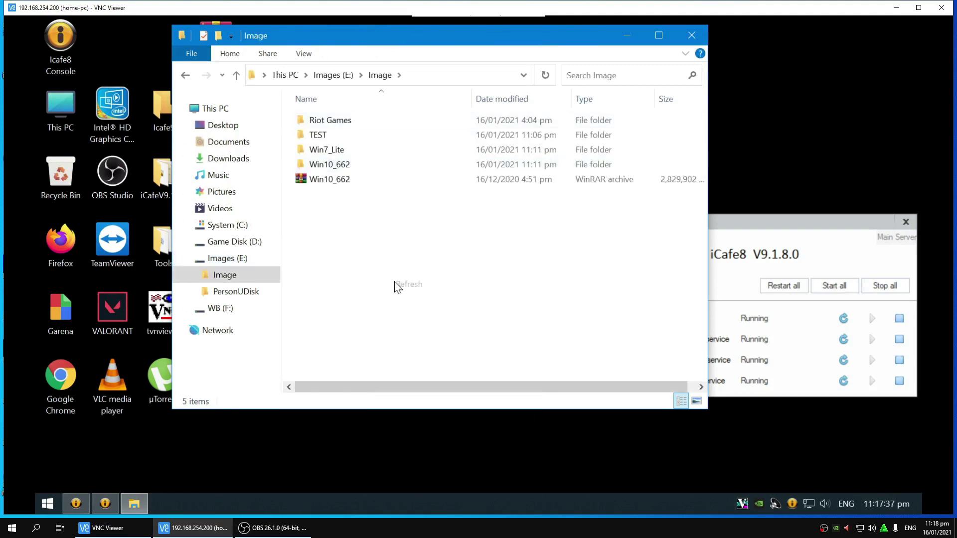
pyautogui.click(76, 505)
pyautogui.click(106, 506)
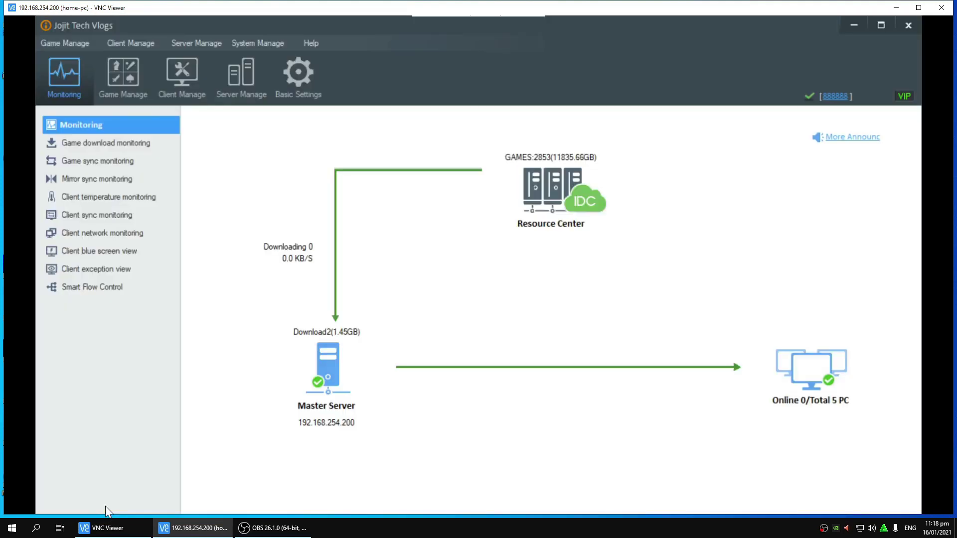
pyautogui.click(853, 25)
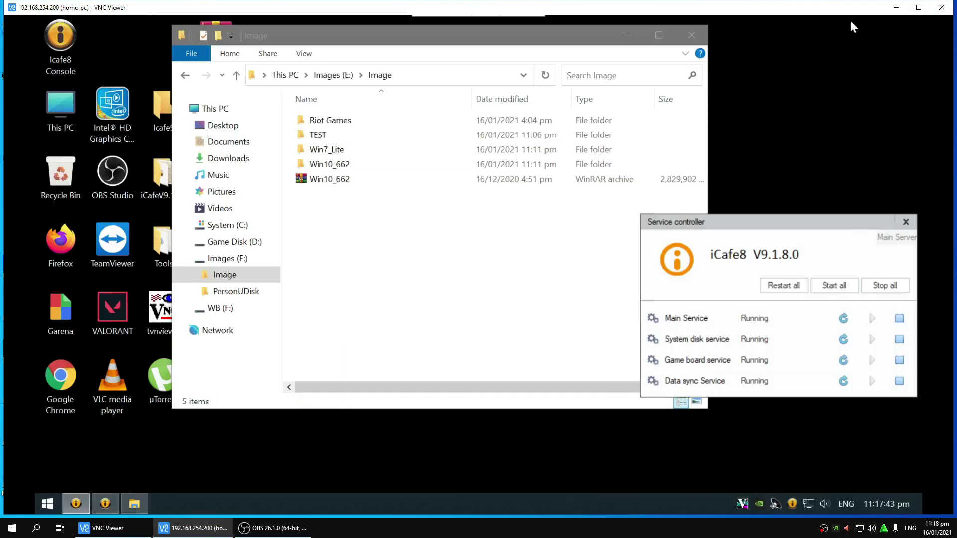
pyautogui.rightClick(492, 221)
pyautogui.click(532, 272)
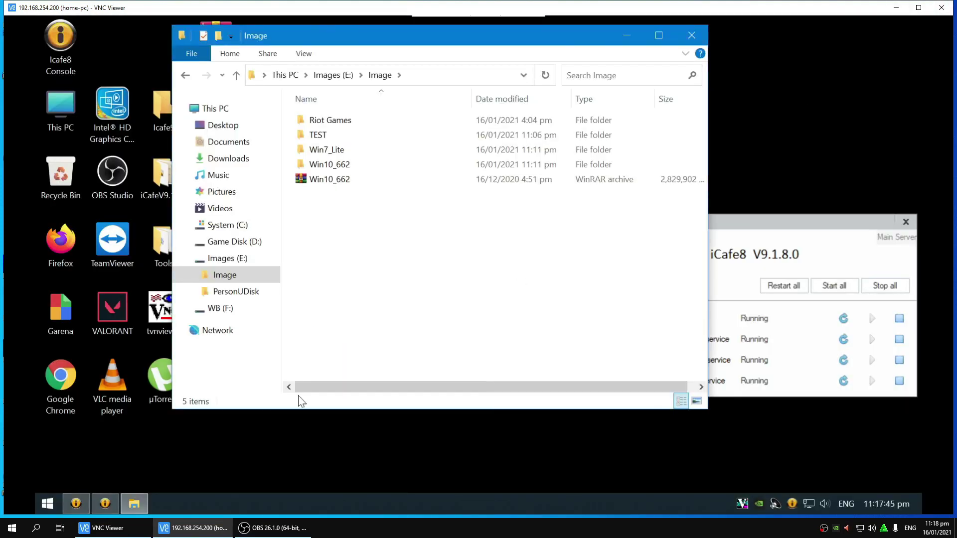
pyautogui.click(76, 503)
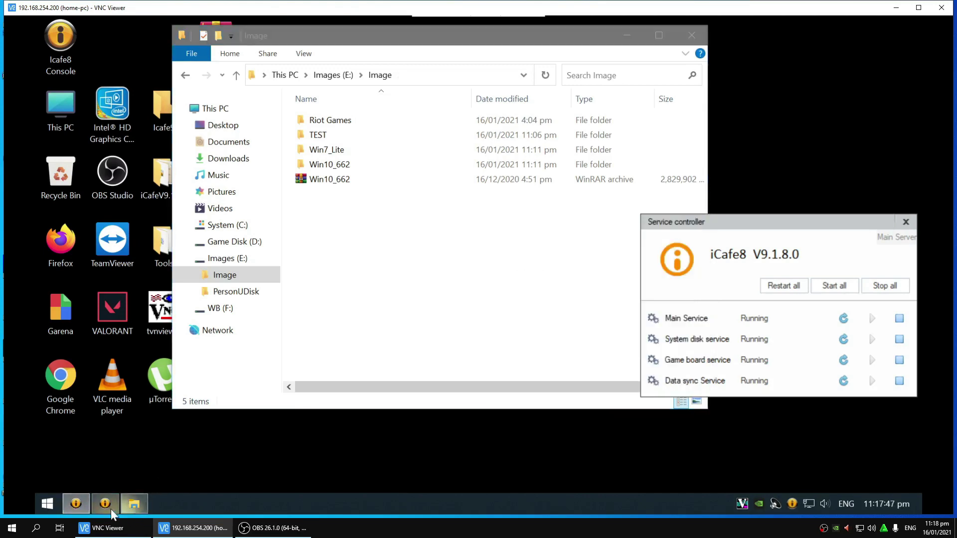
pyautogui.click(111, 506)
# Step: Select client PC01 in the Client Manage list, then minimize the iCafe8 console
pyautogui.click(130, 77)
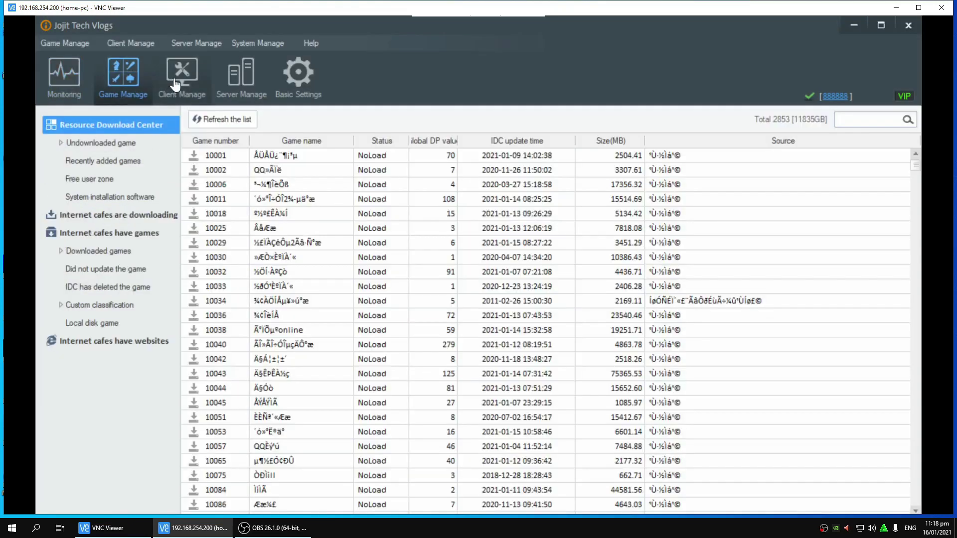
pyautogui.click(180, 80)
pyautogui.click(195, 158)
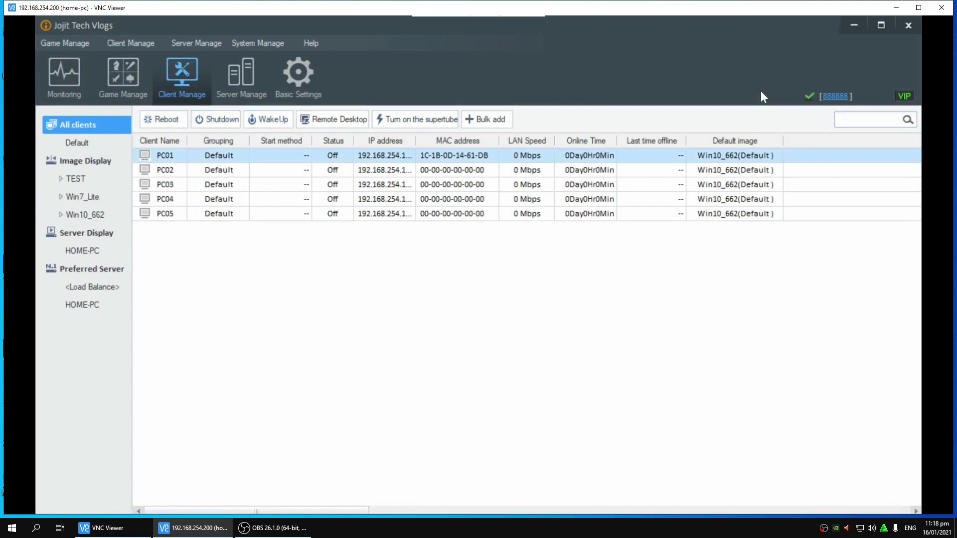
pyautogui.click(858, 28)
# Step: Refresh the Image folder repeatedly until UpgradeResource reappears
pyautogui.rightClick(457, 219)
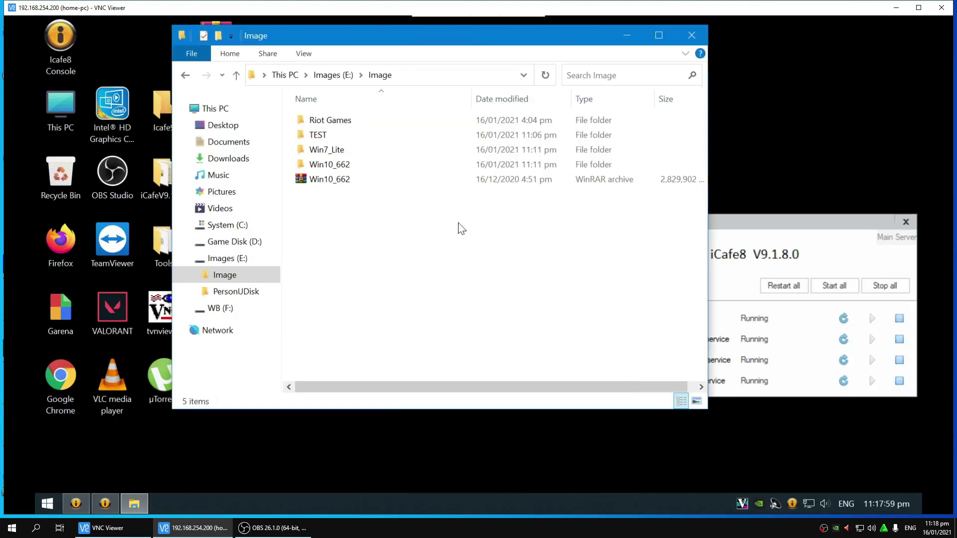
pyautogui.click(472, 276)
pyautogui.rightClick(471, 273)
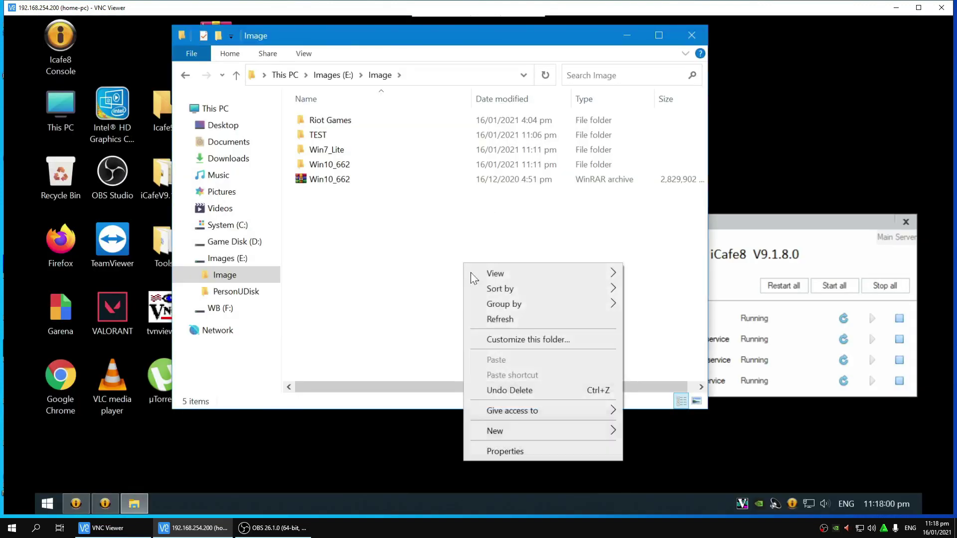
pyautogui.click(492, 319)
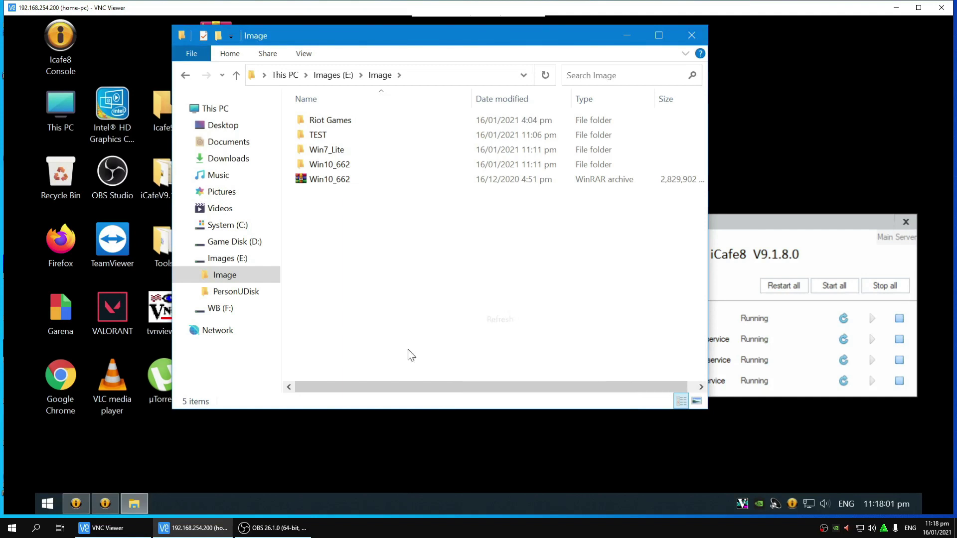
pyautogui.rightClick(478, 309)
pyautogui.click(506, 167)
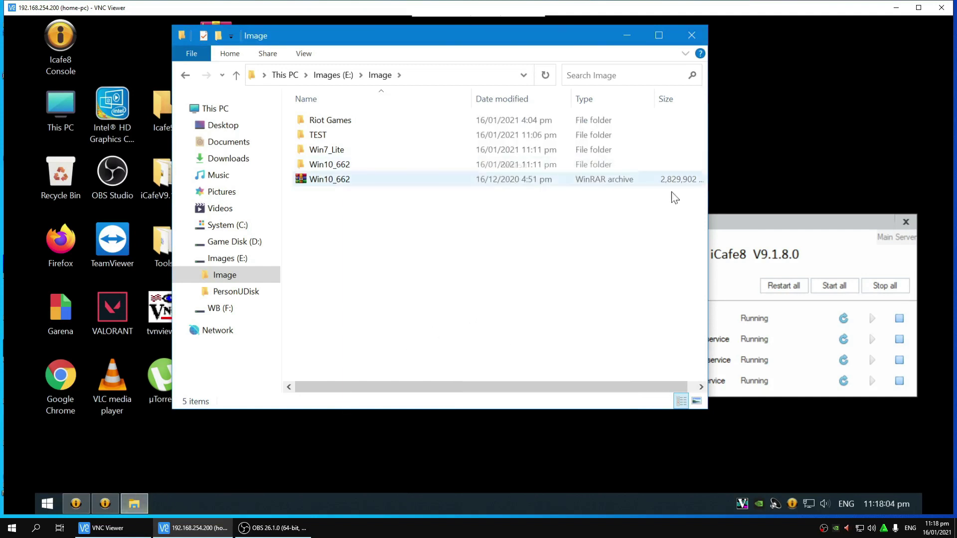
pyautogui.click(738, 219)
pyautogui.rightClick(441, 220)
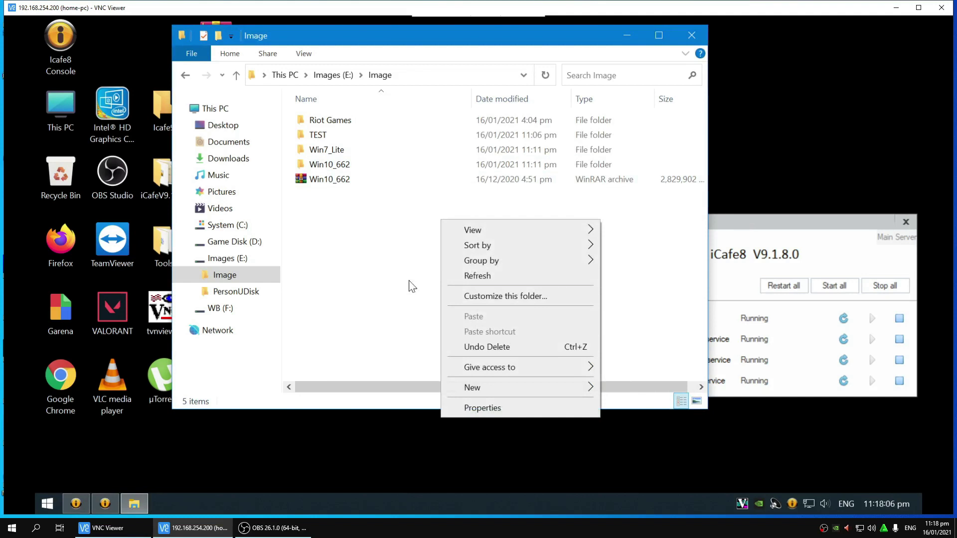
pyautogui.click(480, 278)
pyautogui.click(105, 503)
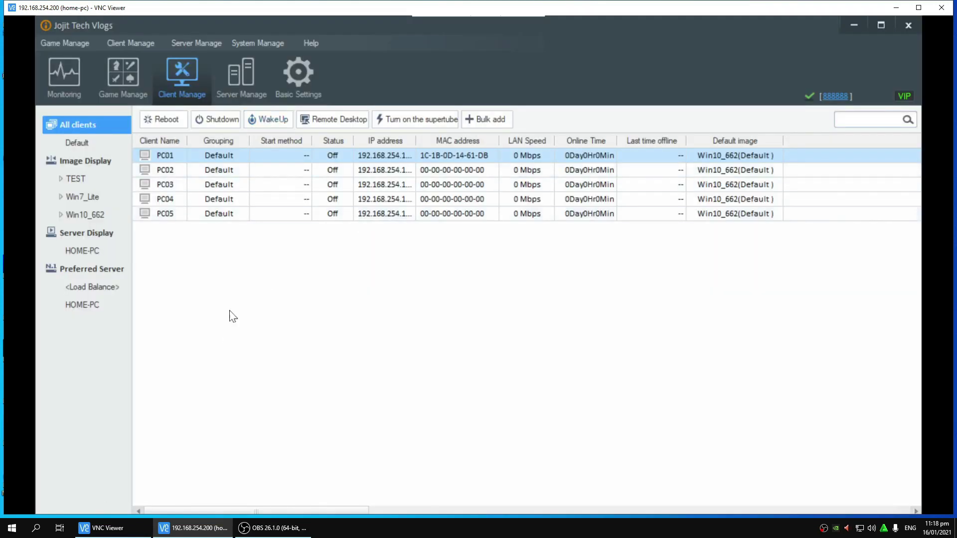
pyautogui.click(864, 29)
# Step: Refresh the Image folder and view UpgradeResource's properties for its size and file count
pyautogui.rightClick(512, 233)
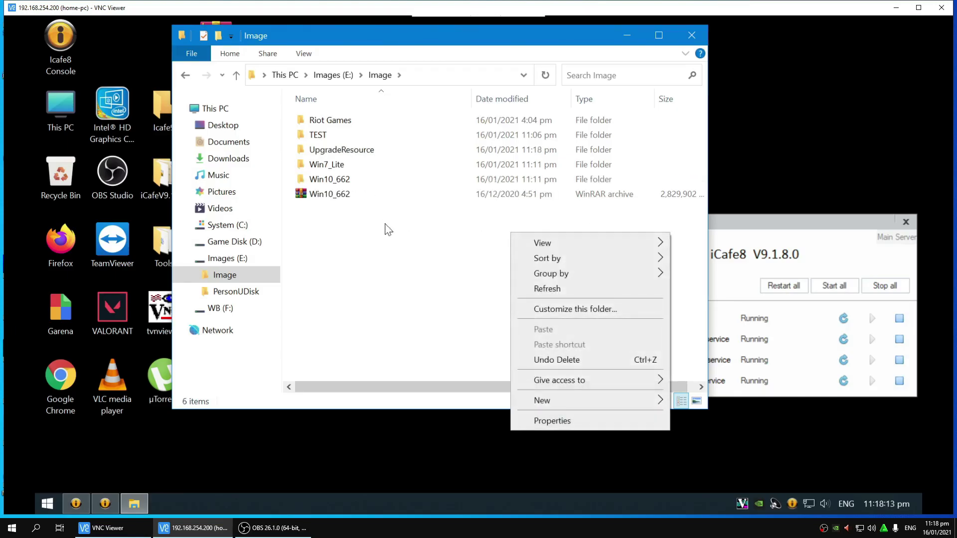
pyautogui.click(362, 248)
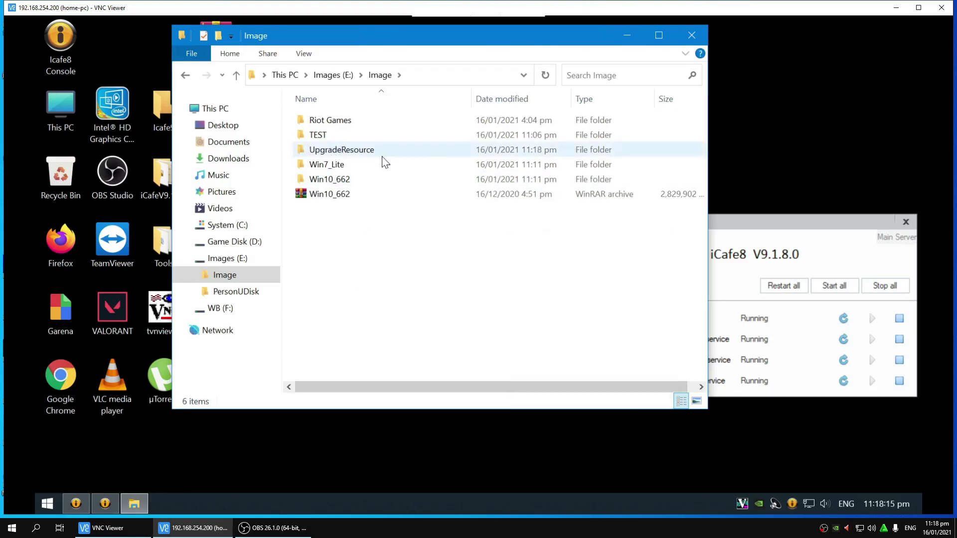
pyautogui.moveTo(383, 157)
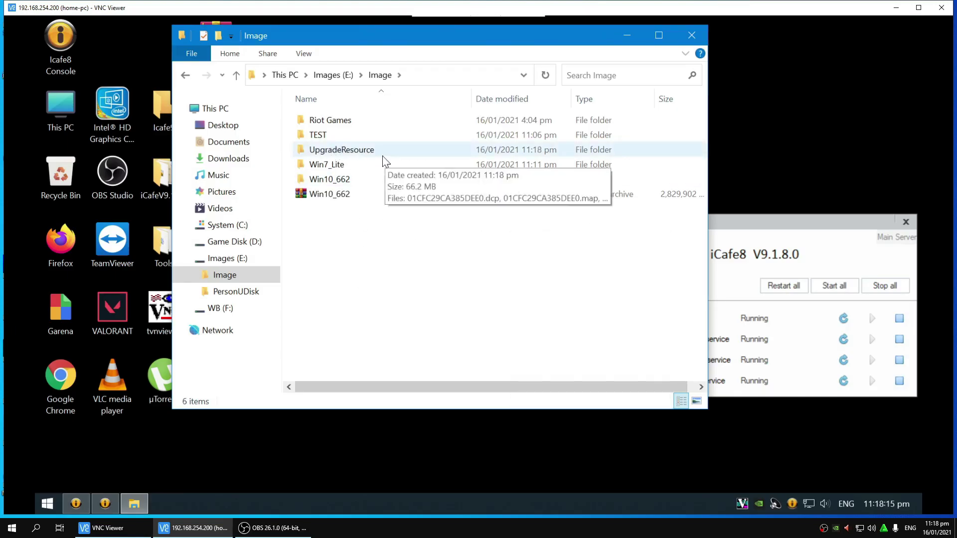
pyautogui.rightClick(397, 271)
pyautogui.click(436, 320)
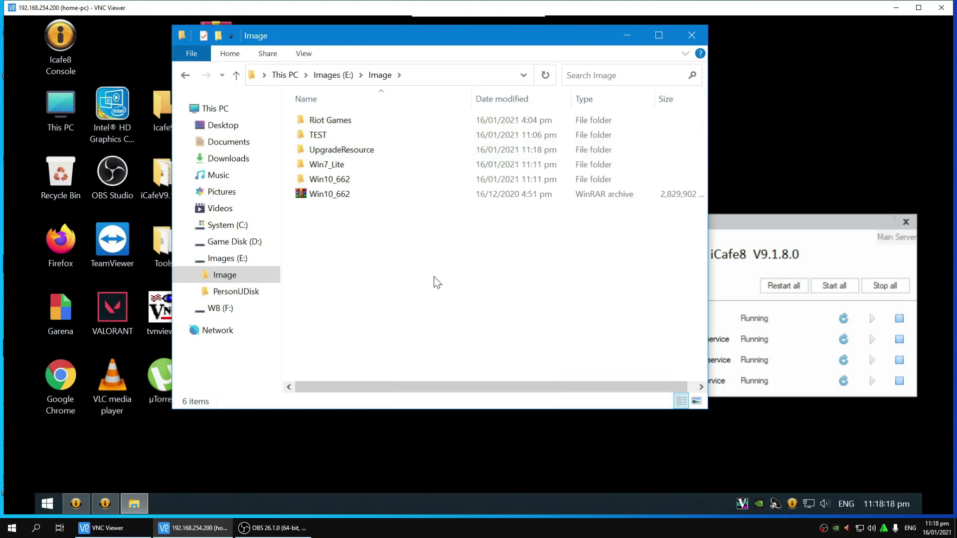
pyautogui.rightClick(372, 155)
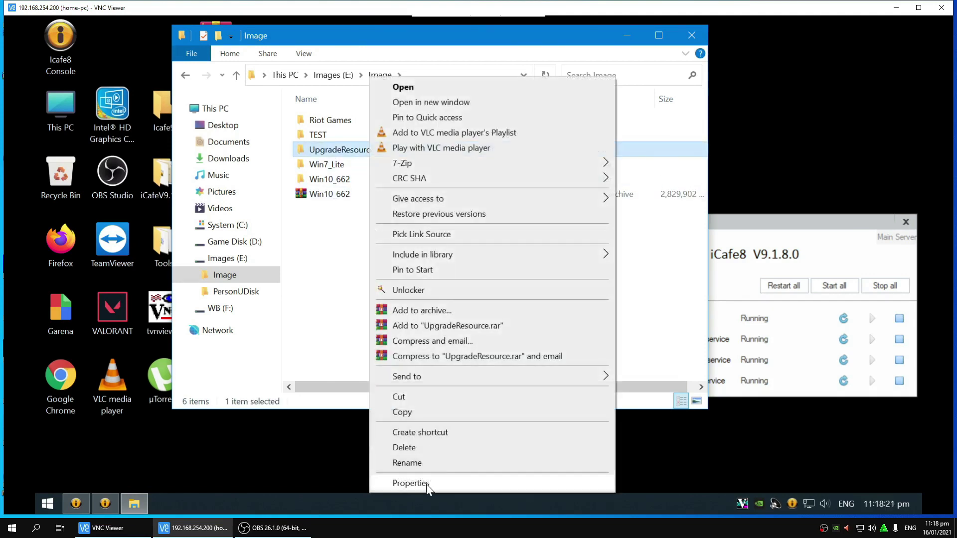
pyautogui.click(431, 483)
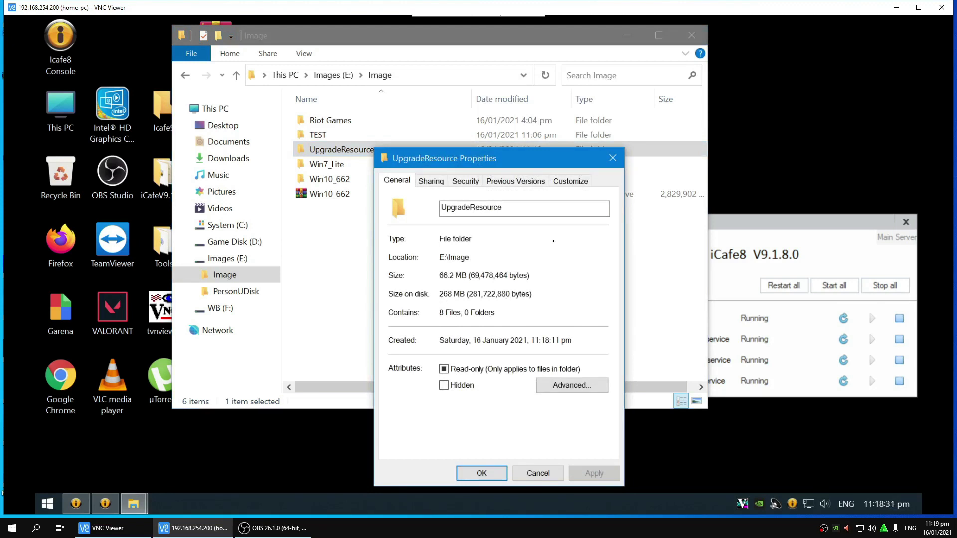
pyautogui.click(613, 158)
# Step: Refresh twice more and recheck UpgradeResource's properties
pyautogui.rightClick(454, 250)
pyautogui.click(476, 305)
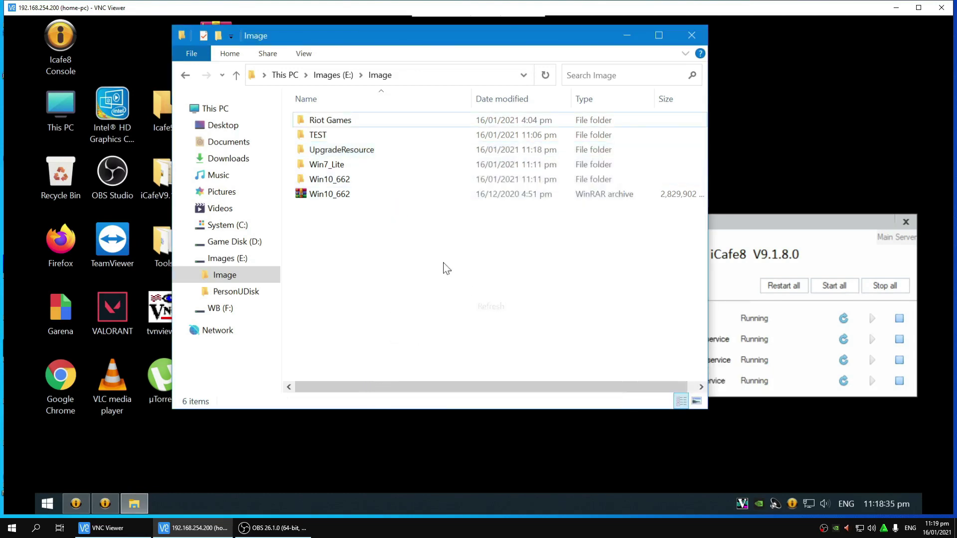
pyautogui.rightClick(446, 268)
pyautogui.click(478, 319)
pyautogui.click(342, 149)
pyautogui.rightClick(342, 149)
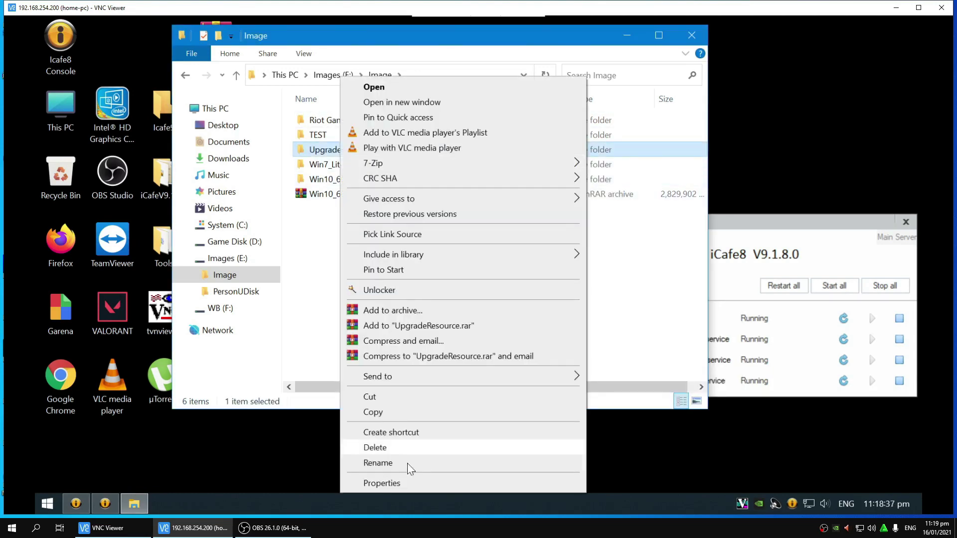
pyautogui.click(394, 483)
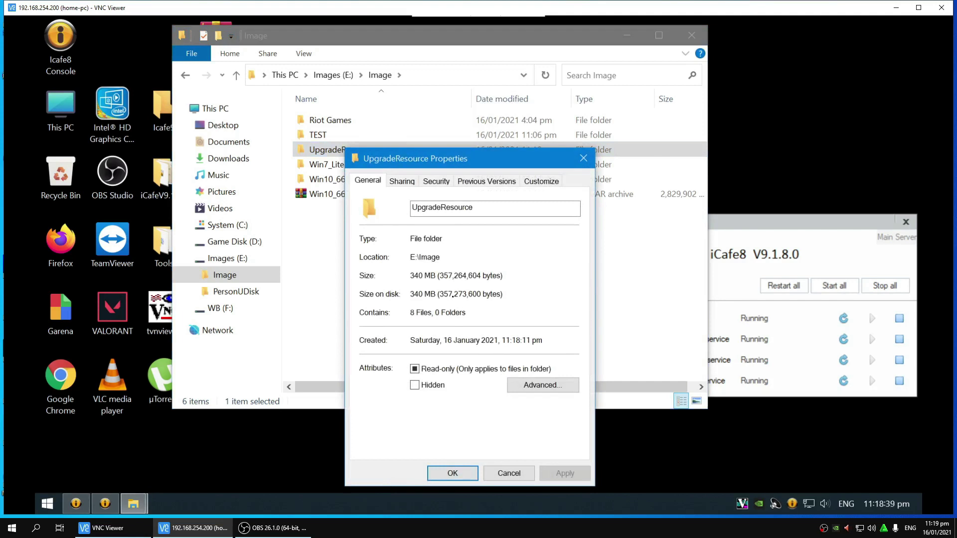
pyautogui.click(584, 158)
# Step: Refresh the listing four more times and inspect UpgradeResource's properties again
pyautogui.rightClick(521, 263)
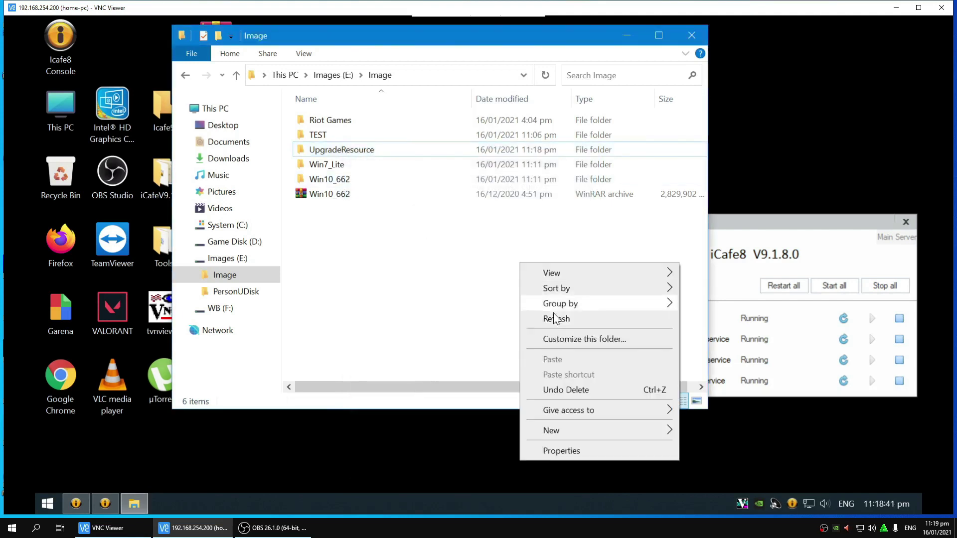
pyautogui.click(557, 319)
pyautogui.rightClick(516, 285)
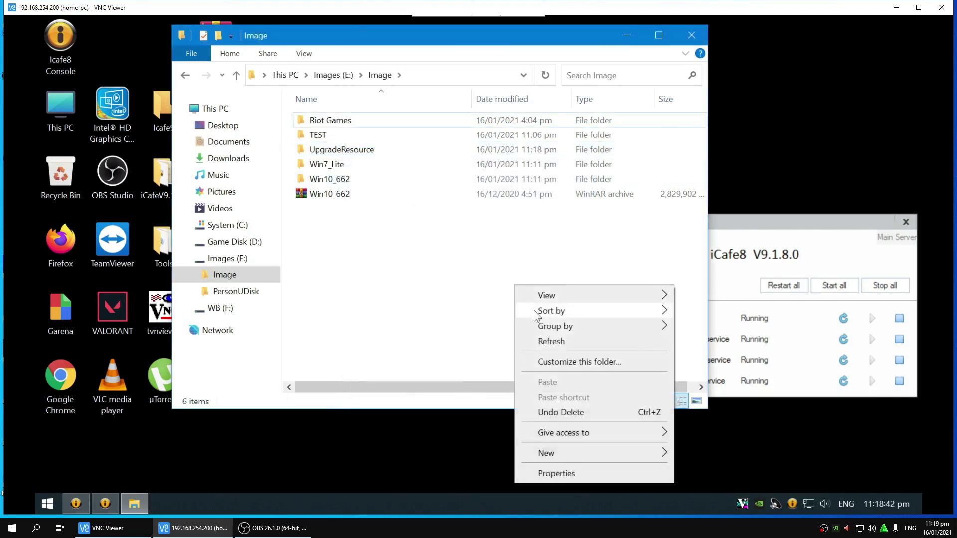
pyautogui.click(543, 341)
pyautogui.rightClick(460, 260)
pyautogui.click(499, 315)
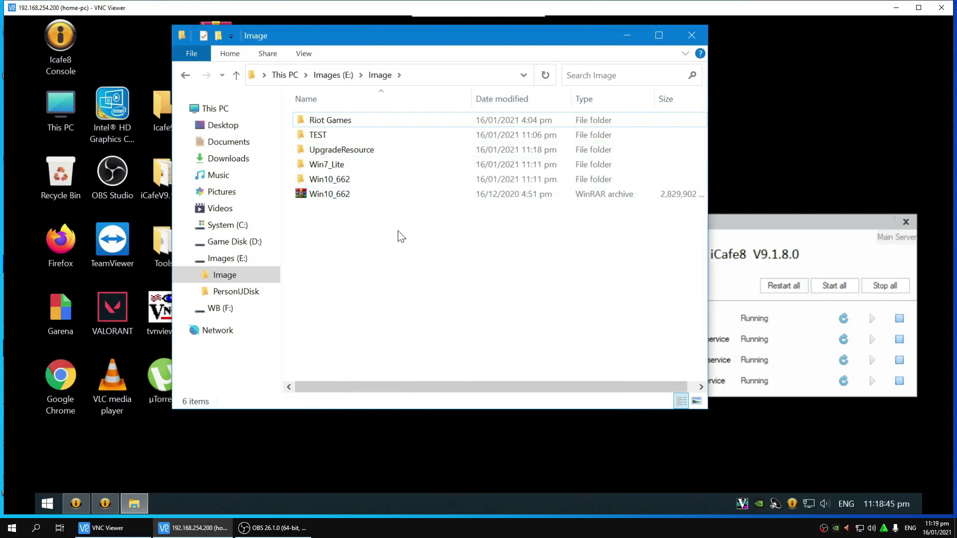
pyautogui.rightClick(388, 251)
pyautogui.click(446, 307)
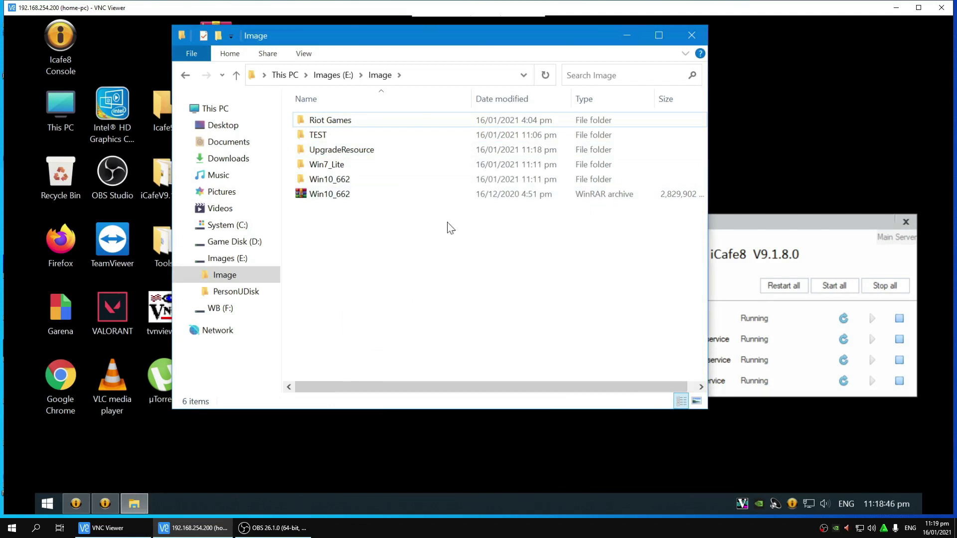
pyautogui.rightClick(384, 147)
pyautogui.rightClick(349, 155)
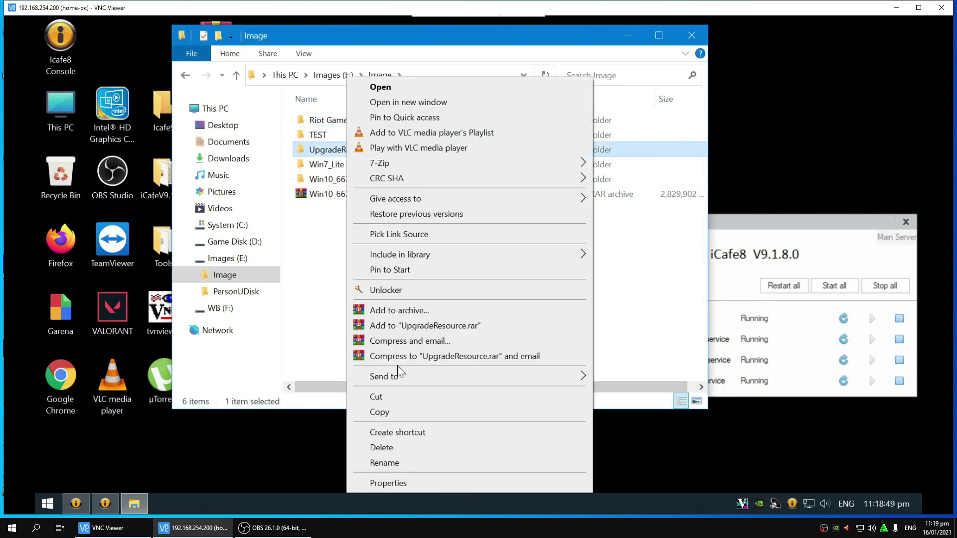
pyautogui.click(399, 482)
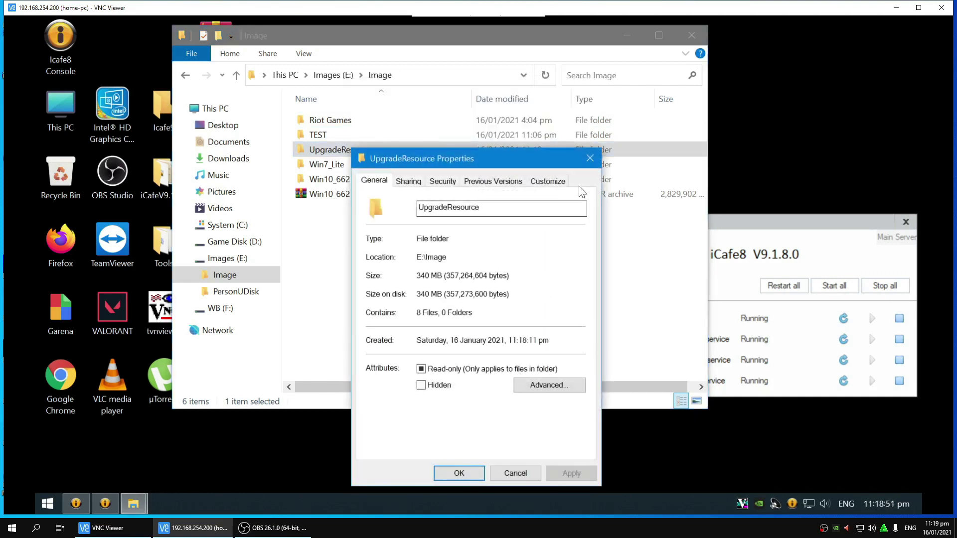
pyautogui.click(589, 159)
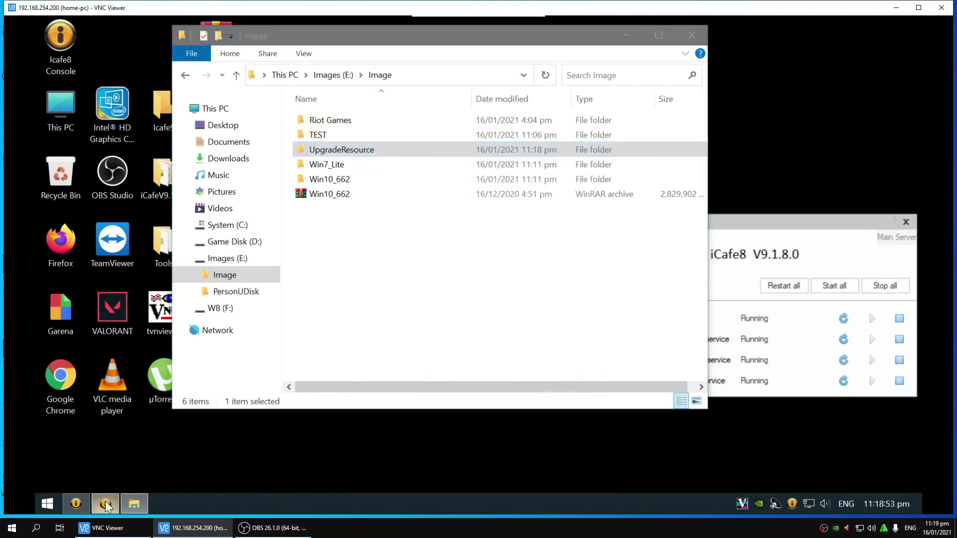
# Step: After a look at client management, reopen E:\Image and open UpgradeResource's properties once more
pyautogui.click(102, 503)
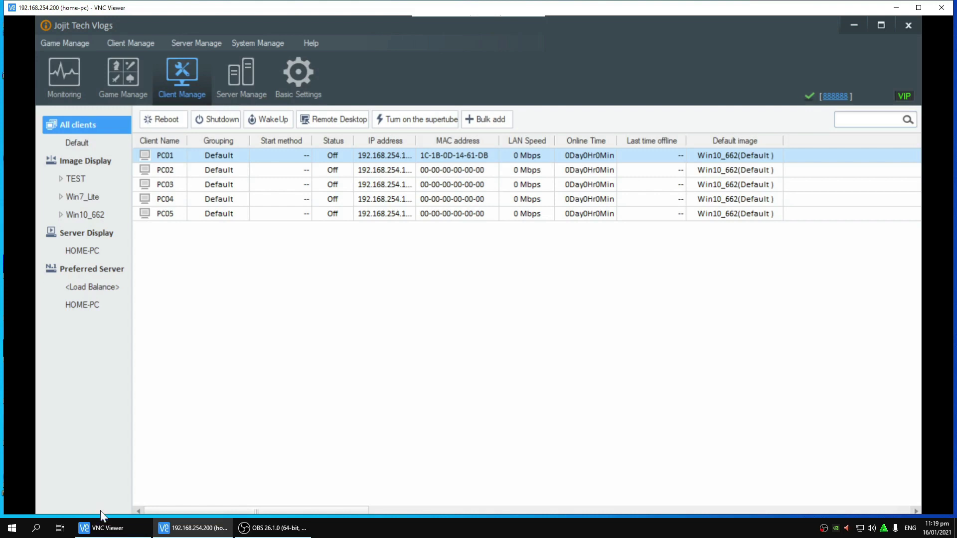
pyautogui.click(849, 31)
pyautogui.rightClick(530, 246)
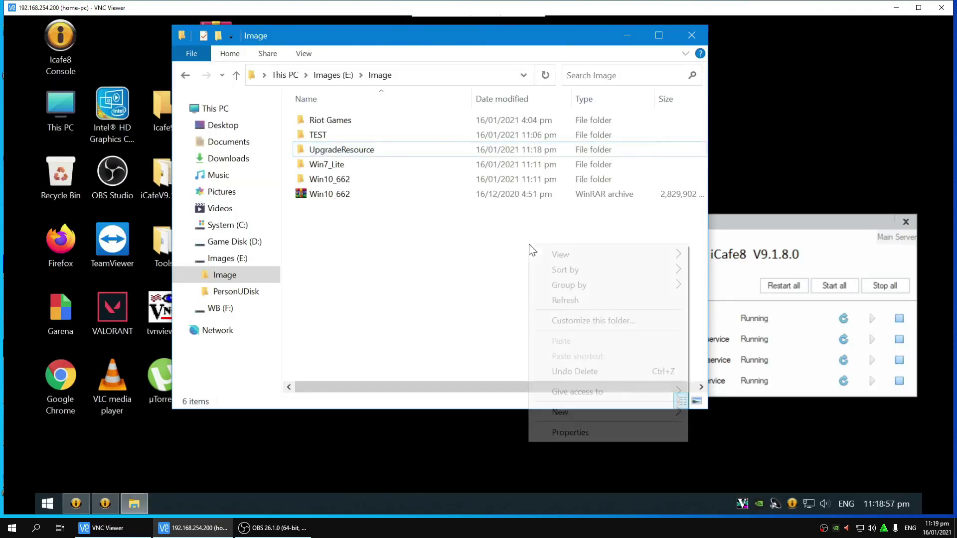
pyautogui.click(557, 302)
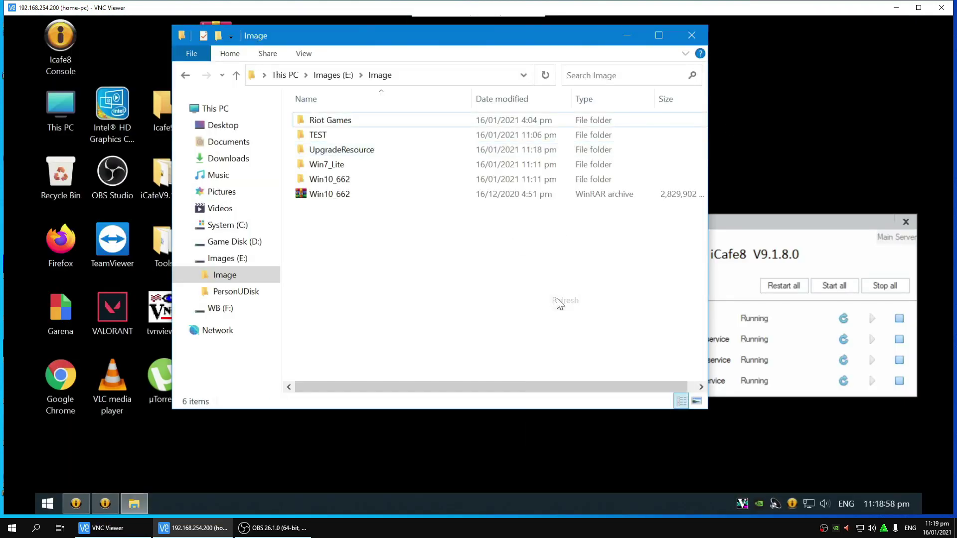
pyautogui.click(349, 150)
pyautogui.rightClick(367, 149)
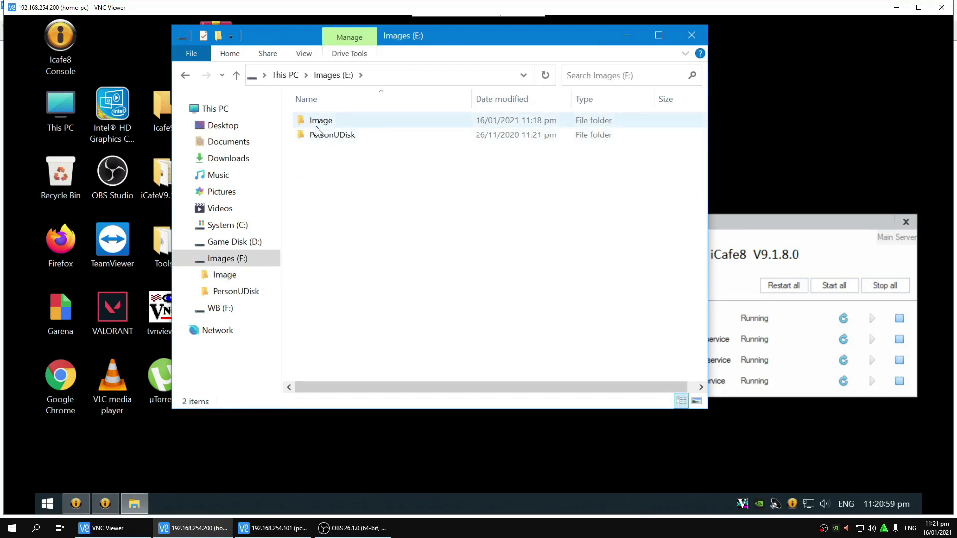
pyautogui.doubleClick(316, 124)
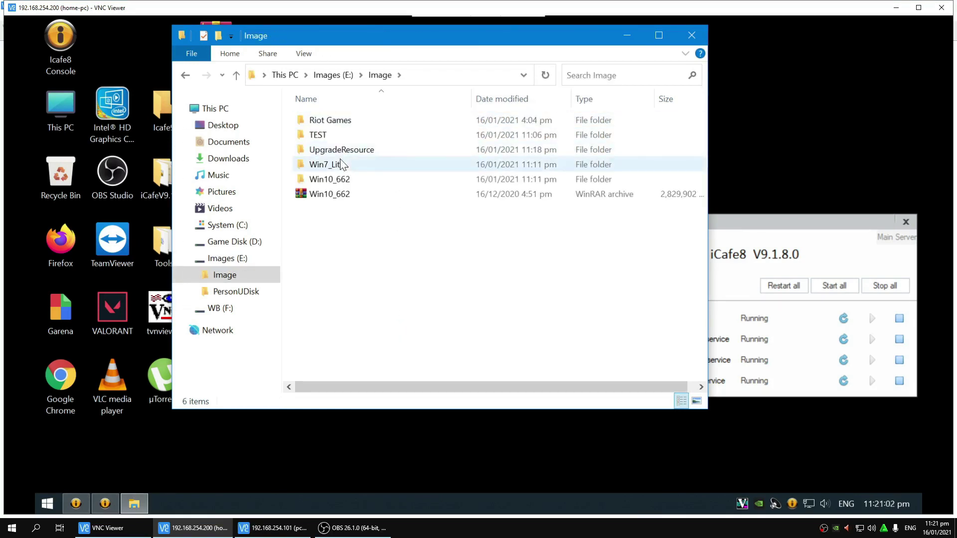
pyautogui.click(341, 152)
pyautogui.rightClick(341, 152)
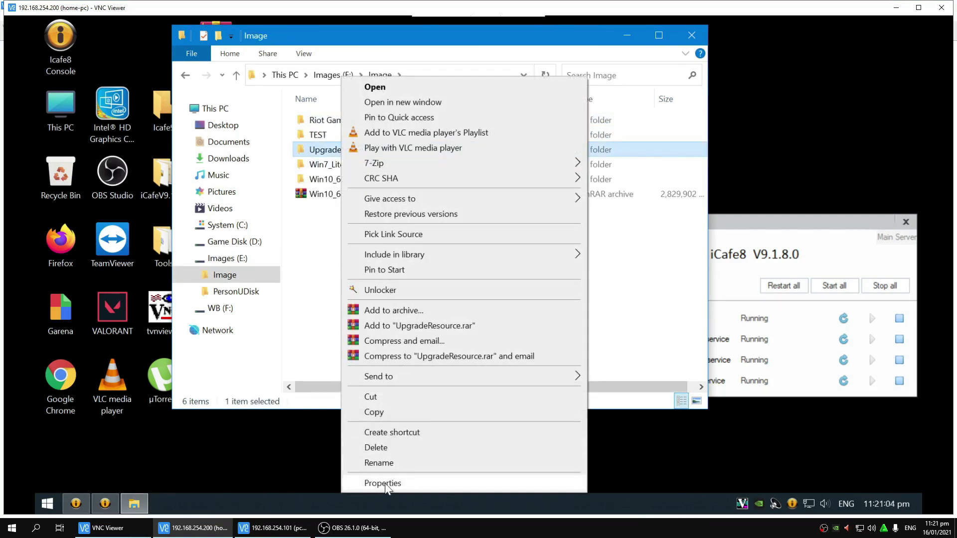
pyautogui.click(385, 485)
pyautogui.moveTo(455, 163); pyautogui.dragTo(654, 120)
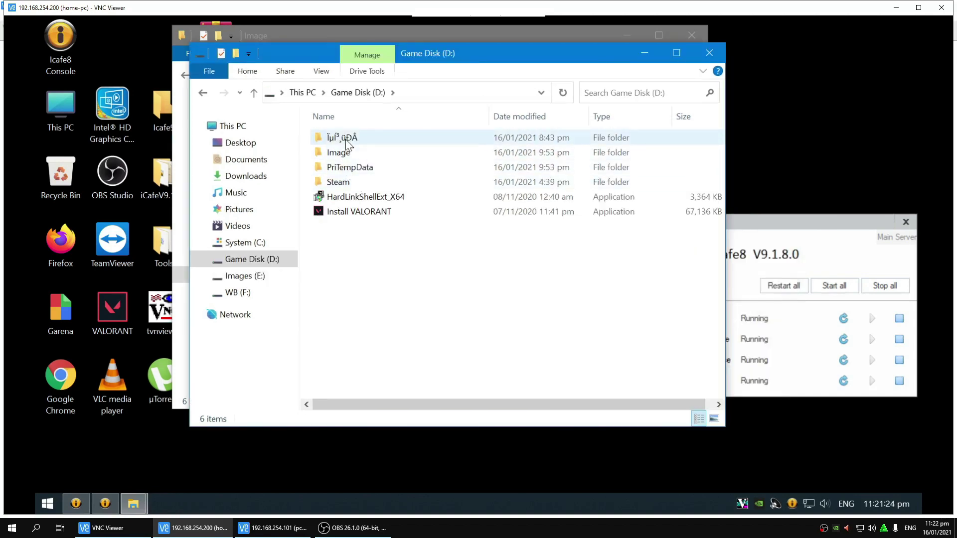
# Step: Read the first Game Disk (D:) folder's size in its Properties, then close the D: window
pyautogui.rightClick(344, 138)
pyautogui.click(405, 484)
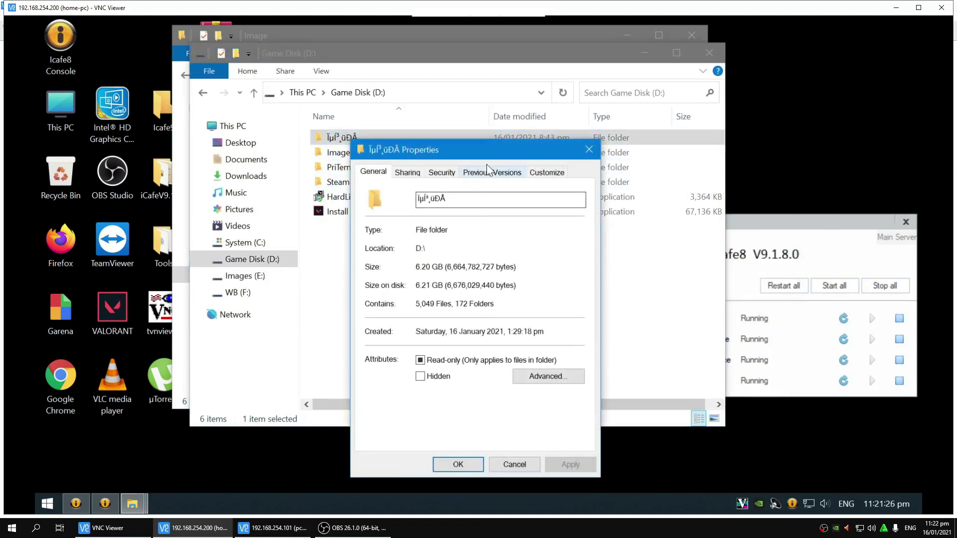
pyautogui.moveTo(468, 150); pyautogui.dragTo(579, 149)
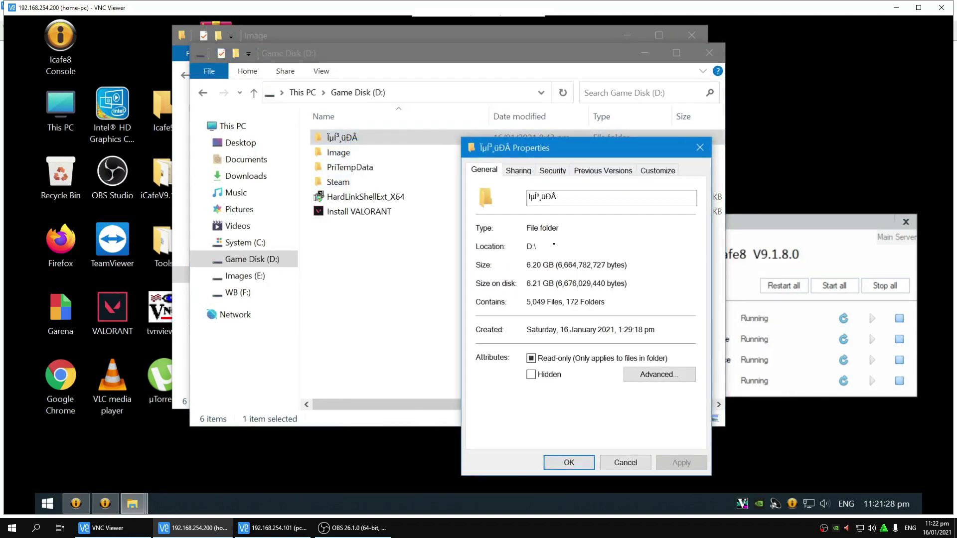
pyautogui.moveTo(679, 149); pyautogui.dragTo(738, 142)
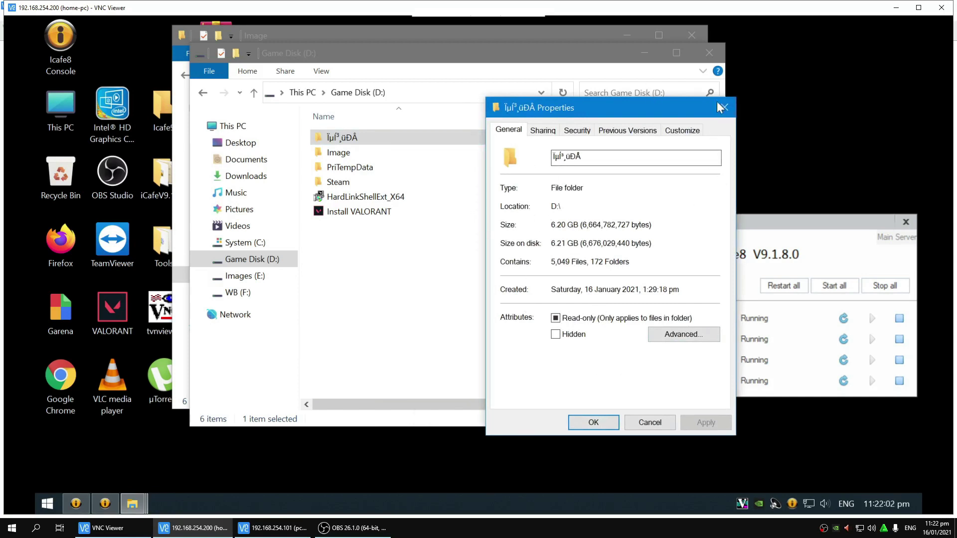
pyautogui.click(724, 110)
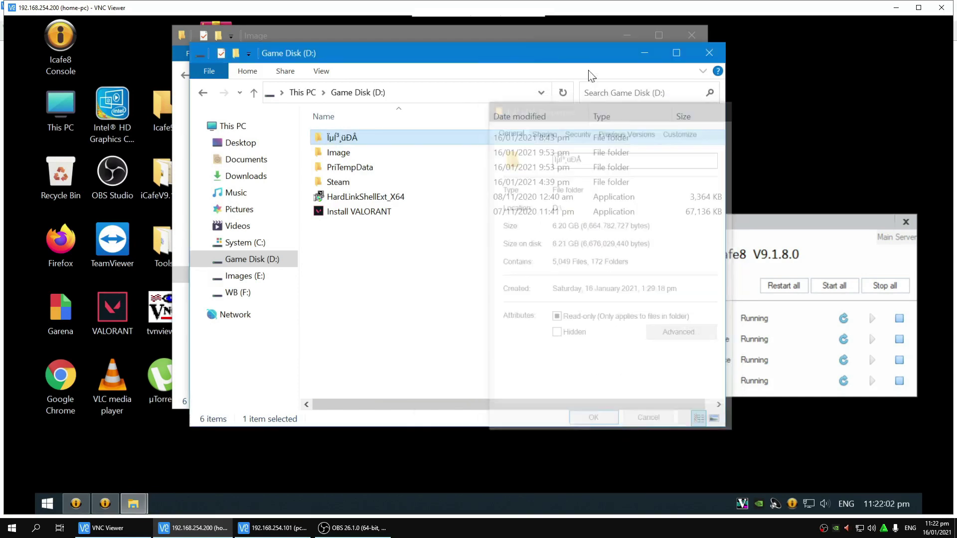
pyautogui.click(710, 53)
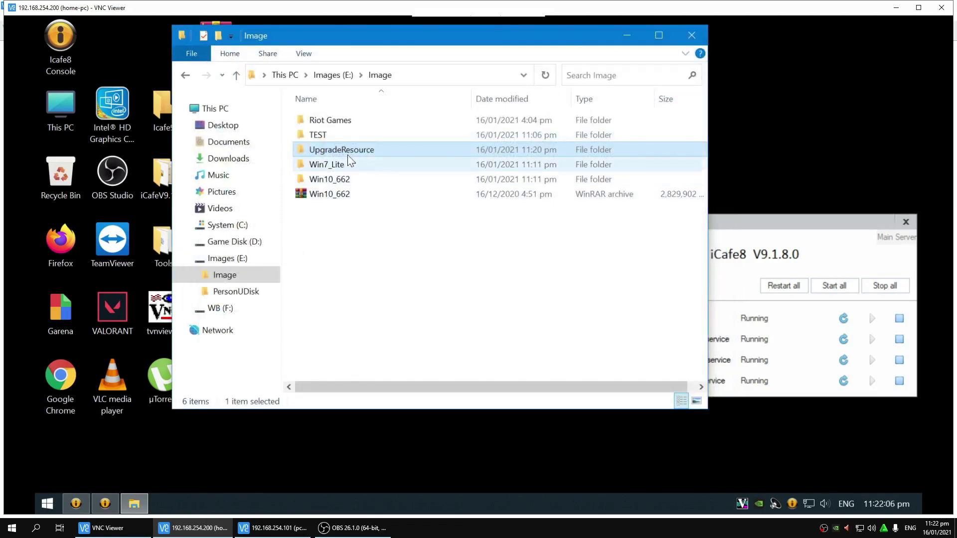
# Step: Check the UpgradeResource folder's current size in its Properties
pyautogui.rightClick(349, 152)
pyautogui.click(394, 484)
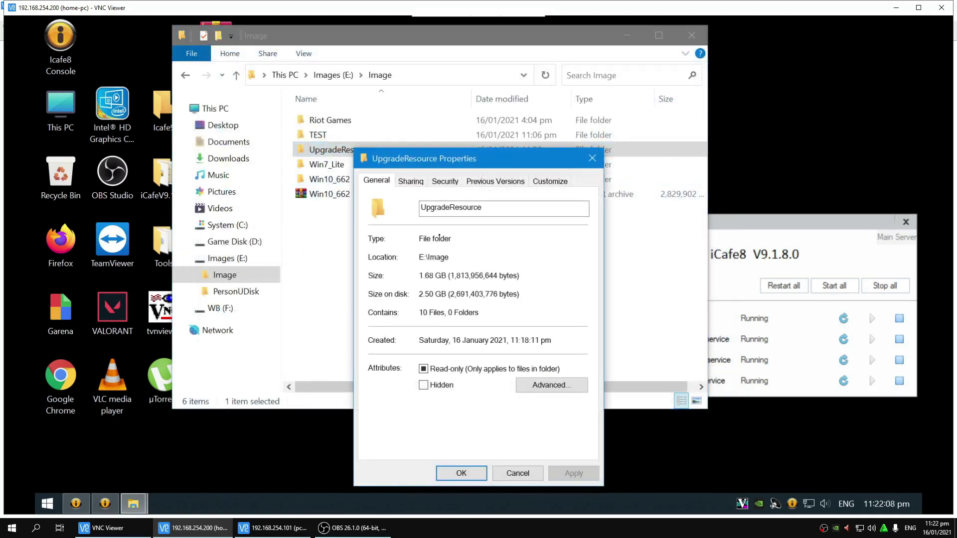
pyautogui.moveTo(504, 165); pyautogui.dragTo(642, 142)
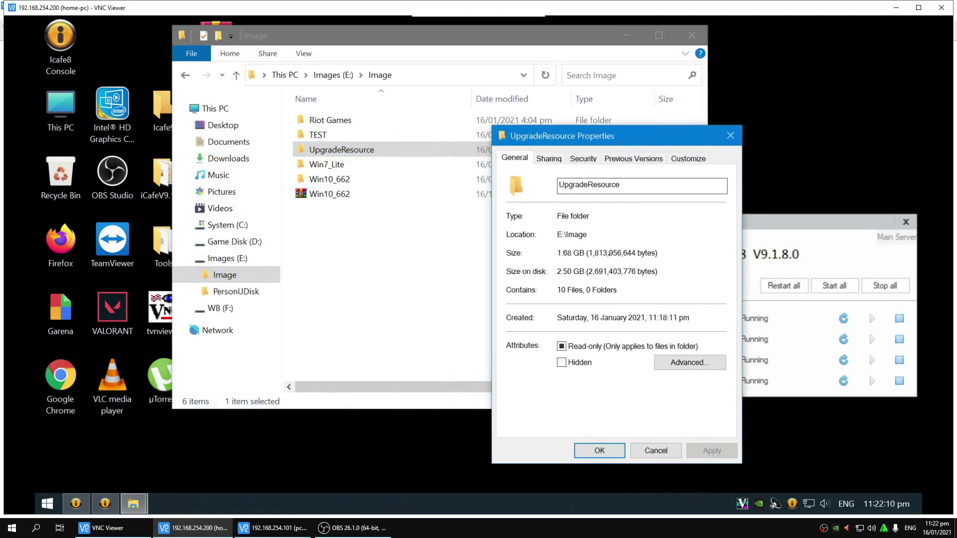
pyautogui.click(730, 135)
# Step: Refresh the Image folder listing repeatedly, rechecking UpgradeResource's properties in between
pyautogui.rightClick(398, 152)
pyautogui.rightClick(352, 282)
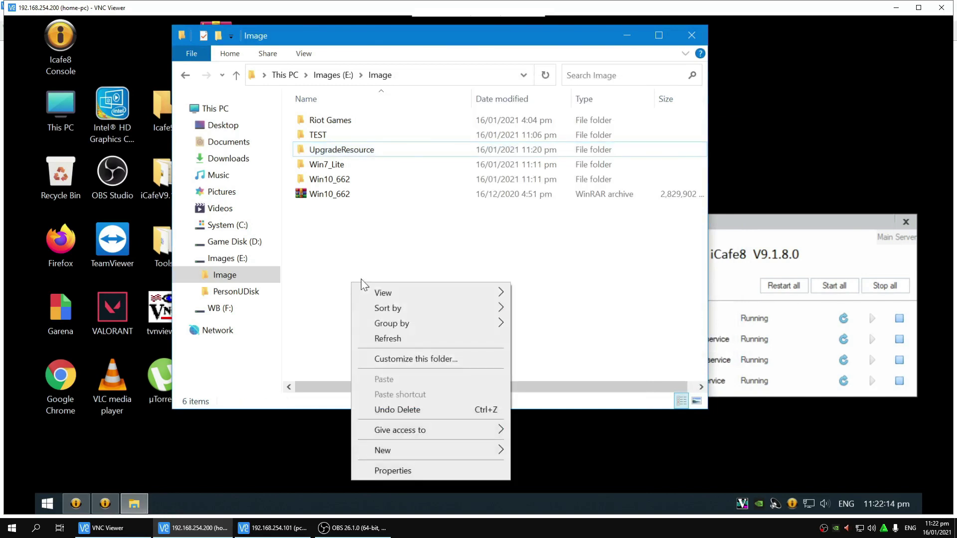
pyautogui.click(377, 338)
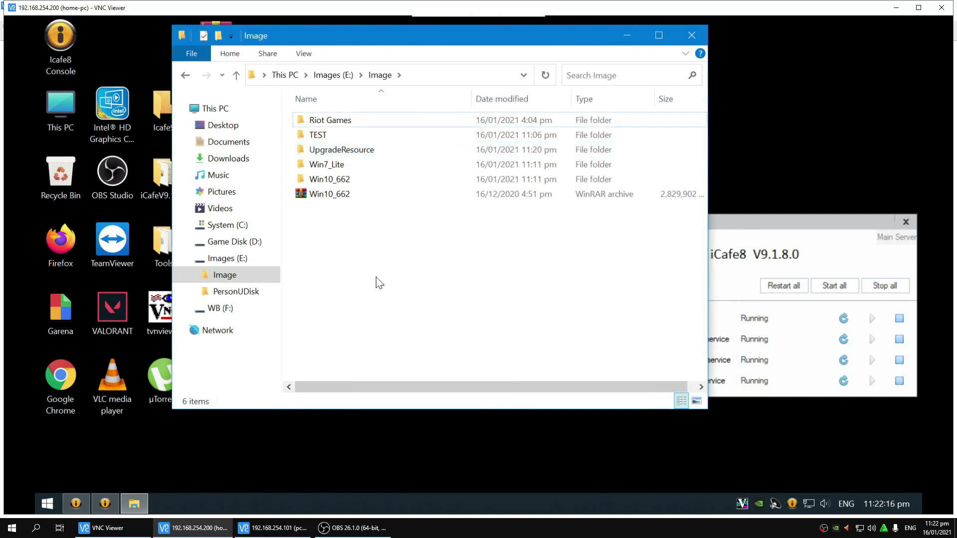
pyautogui.rightClick(414, 282)
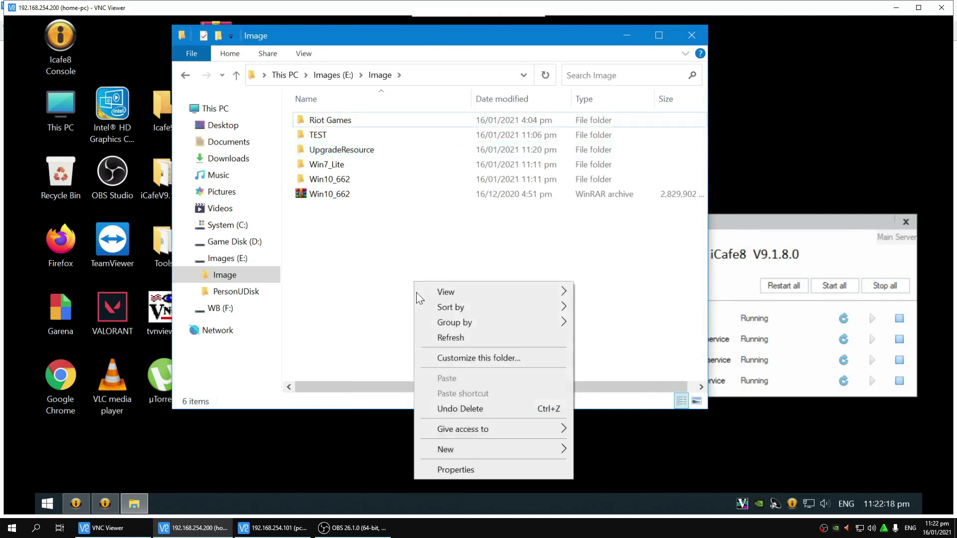
pyautogui.click(427, 339)
pyautogui.rightClick(407, 247)
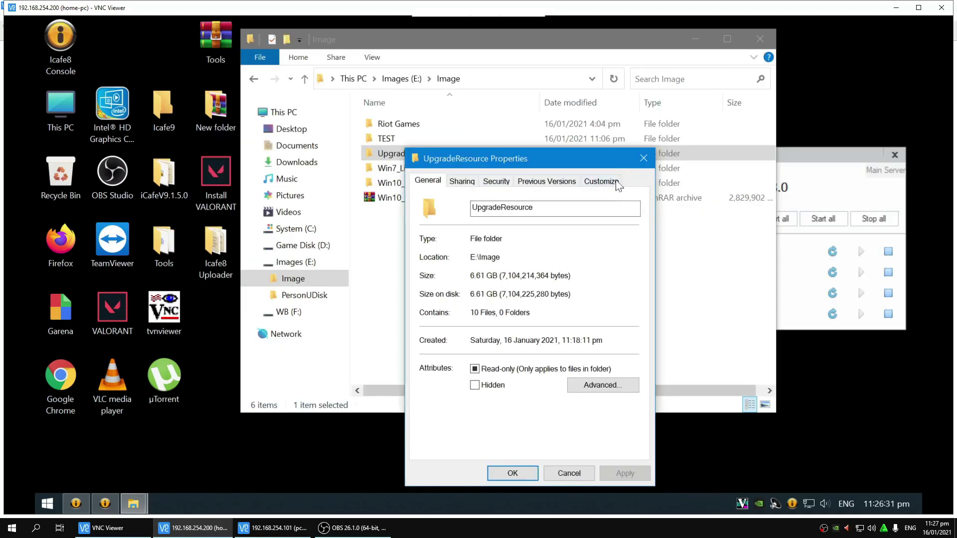
pyautogui.moveTo(545, 161); pyautogui.dragTo(595, 126)
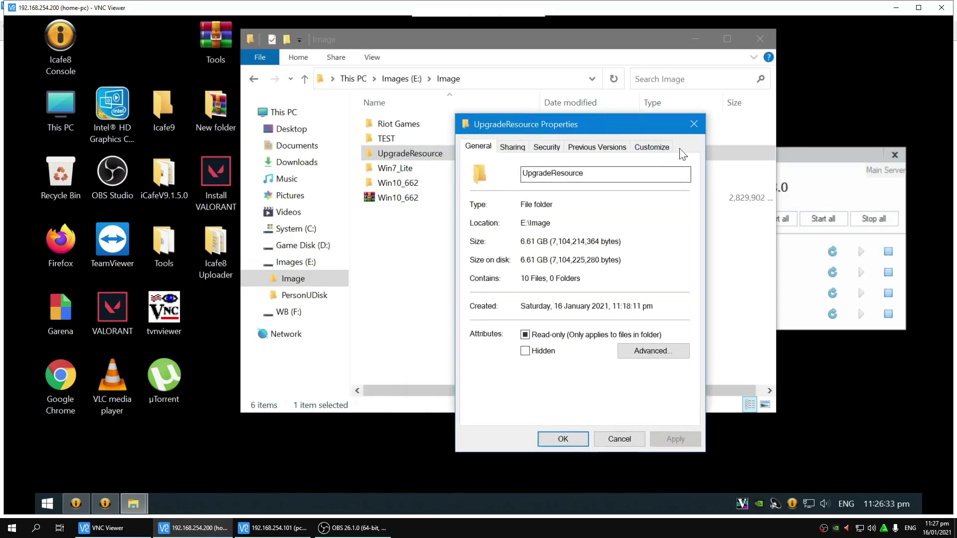
pyautogui.click(694, 126)
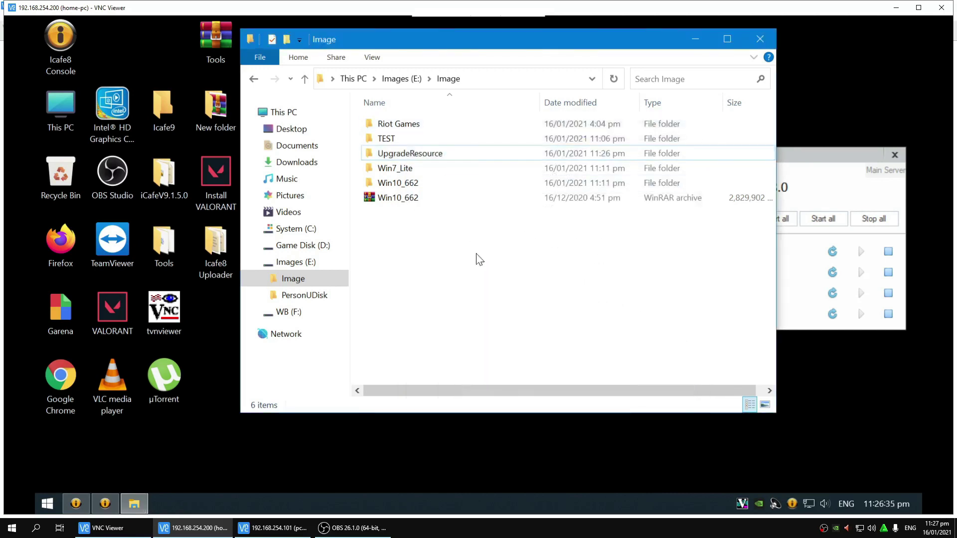
pyautogui.rightClick(472, 243)
pyautogui.click(498, 299)
# Step: Confirm UpgradeResource shows 6.61 GB with 10 files, then close the Image window
pyautogui.rightClick(417, 154)
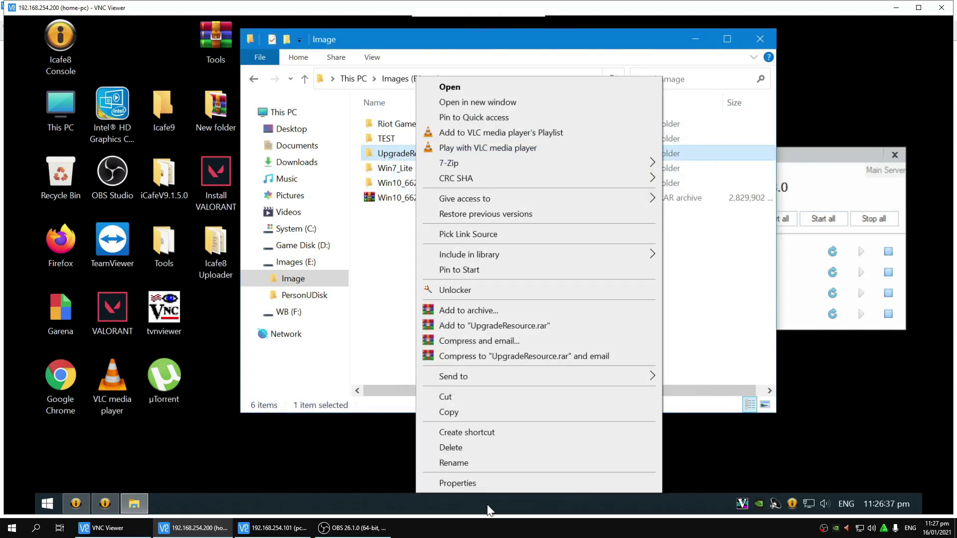
pyautogui.click(457, 483)
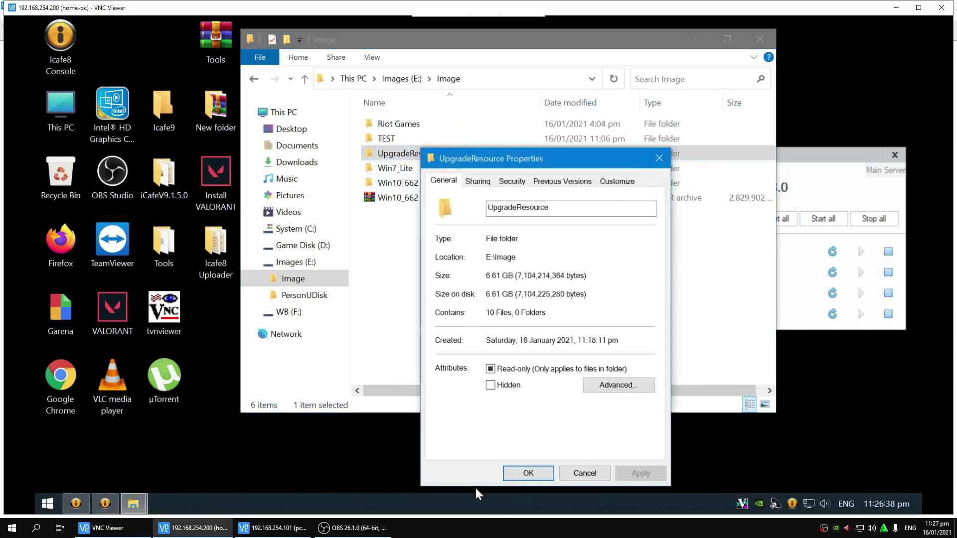
pyautogui.click(528, 473)
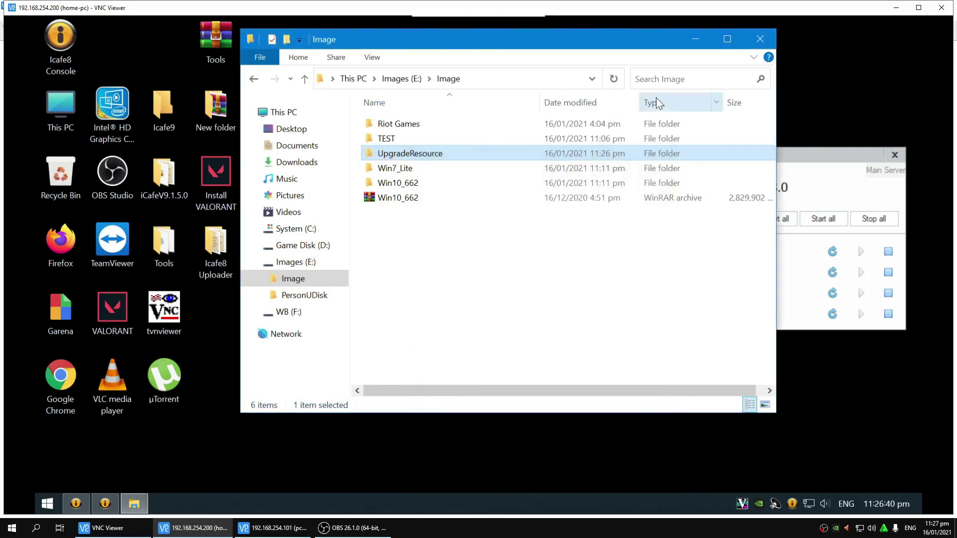
pyautogui.click(760, 39)
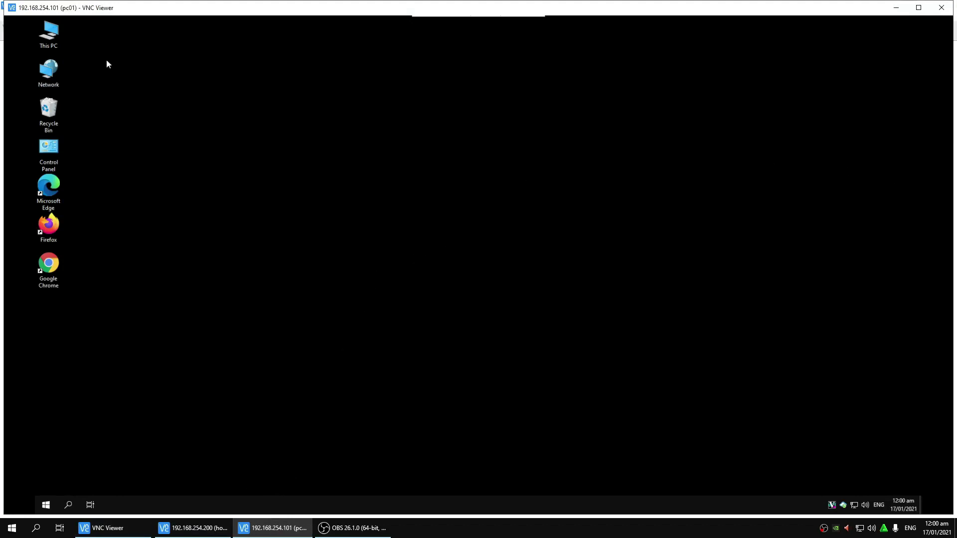
# Step: Open Computer Management on PC01 and find the AMD Radeon entry under Display adapters in Device Manager
pyautogui.press('super+e')
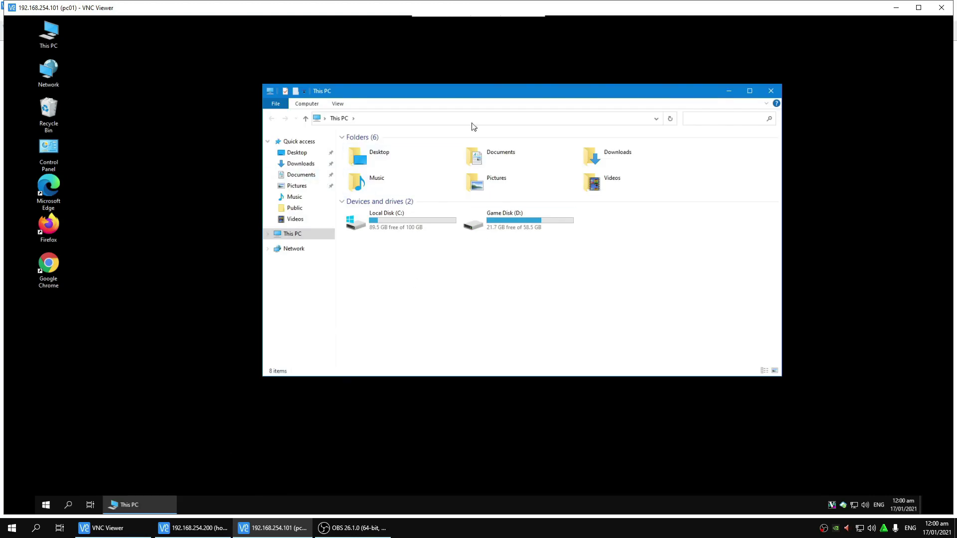
pyautogui.click(771, 90)
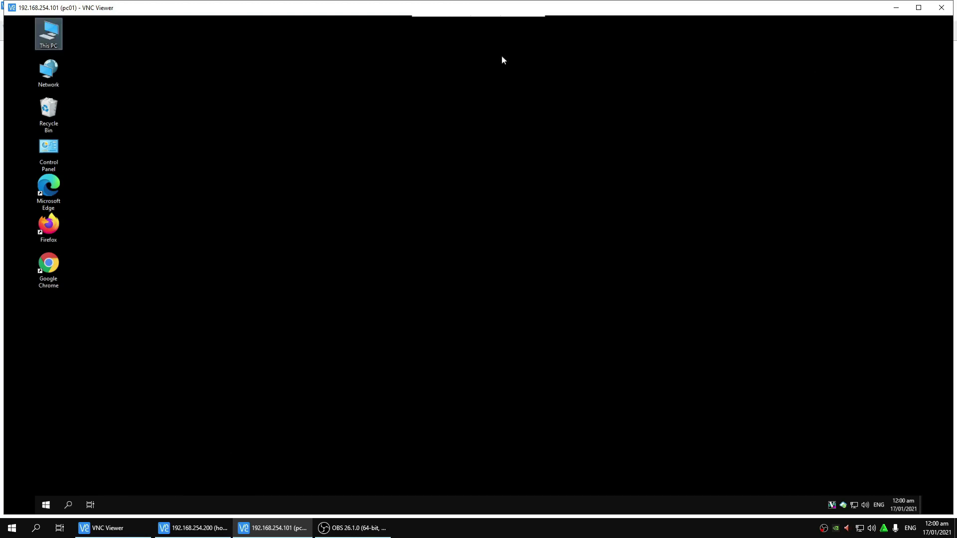
pyautogui.rightClick(47, 32)
pyautogui.click(140, 72)
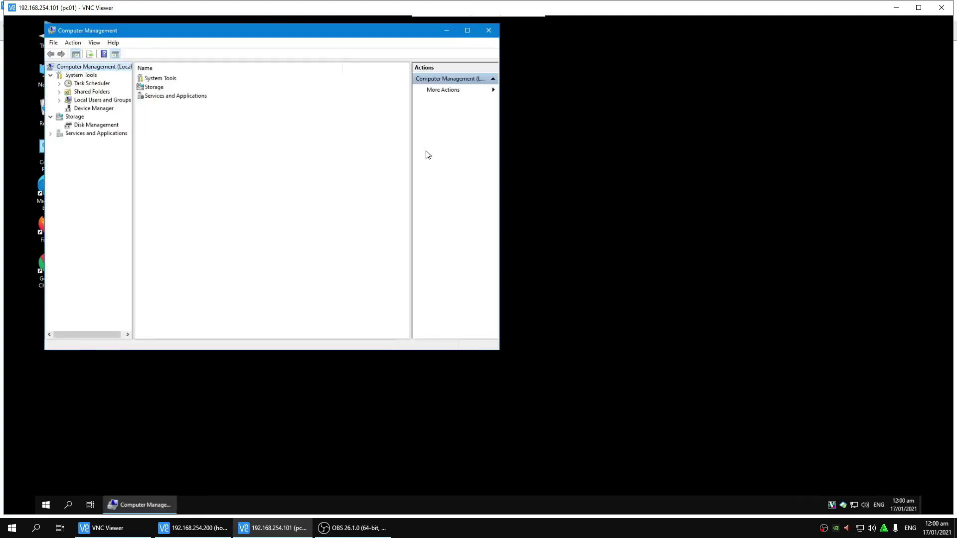
pyautogui.moveTo(210, 30); pyautogui.dragTo(362, 63)
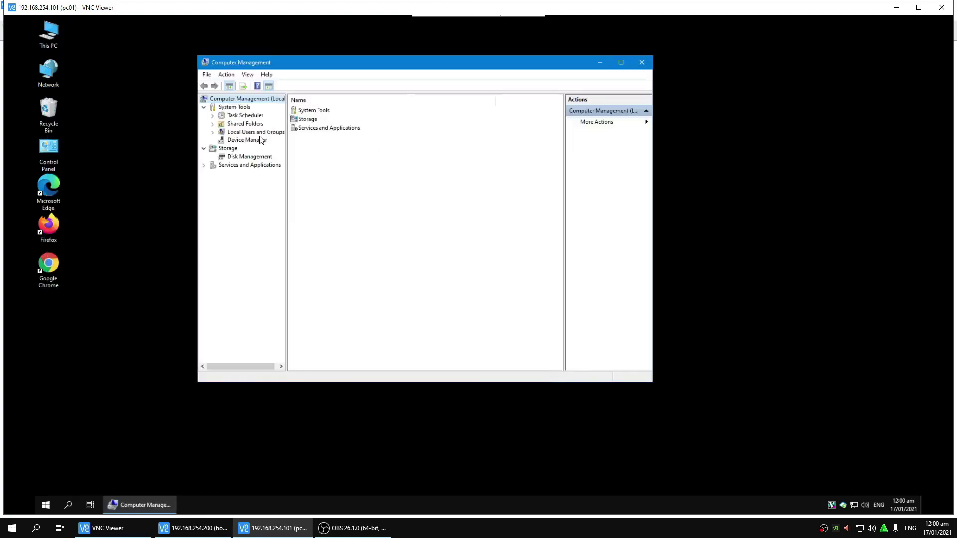
pyautogui.click(255, 139)
pyautogui.click(302, 131)
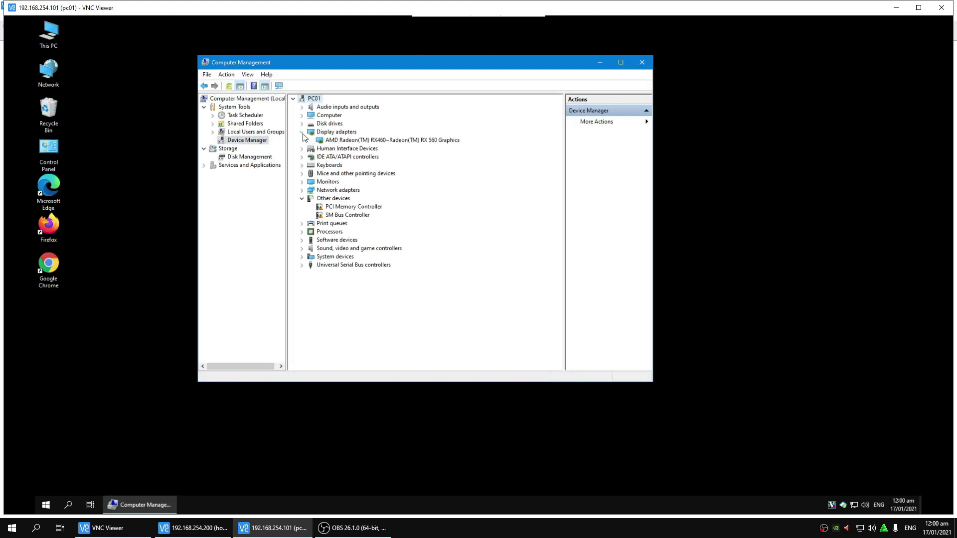
pyautogui.rightClick(386, 141)
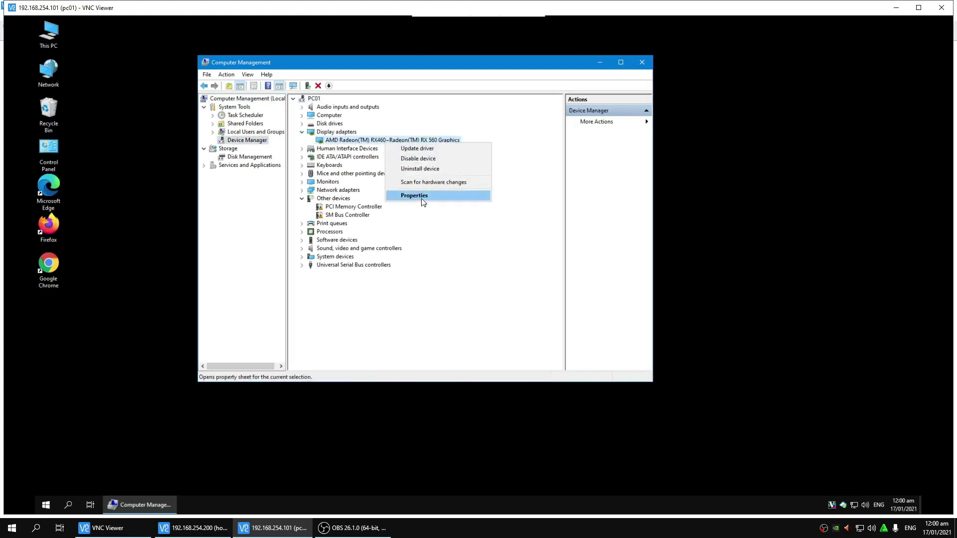
pyautogui.click(358, 143)
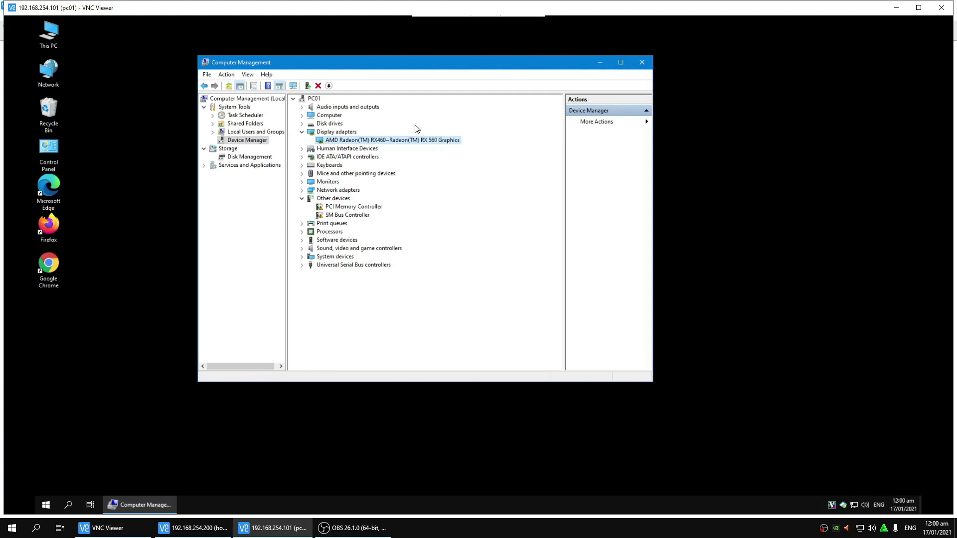
# Step: Restart PC01 from the Start menu's power options
pyautogui.click(46, 505)
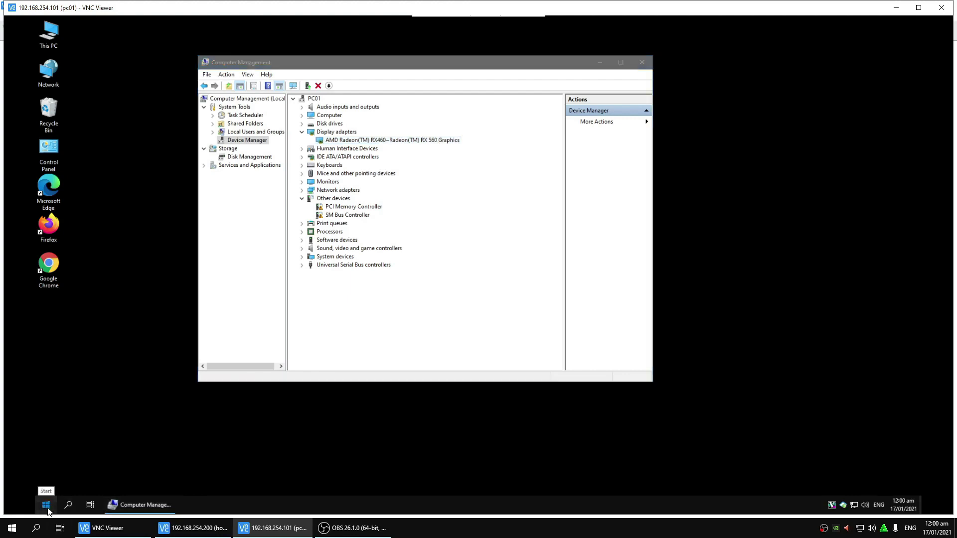
pyautogui.click(46, 486)
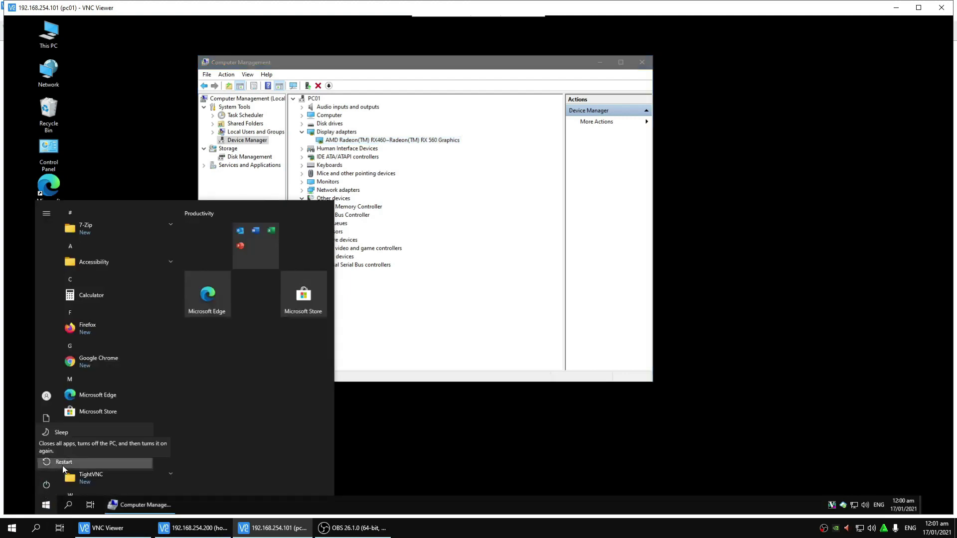
pyautogui.click(64, 462)
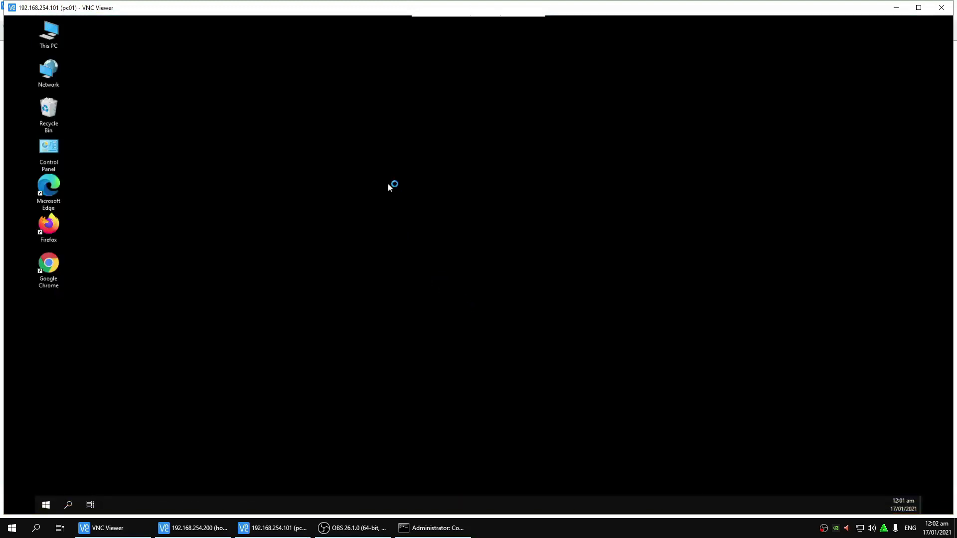
# Step: After the restart, select the AMD Radeon(TM) RX460~RX 560 Graphics adapter in Device Manager's Display adapters
pyautogui.rightClick(367, 139)
pyautogui.click(392, 166)
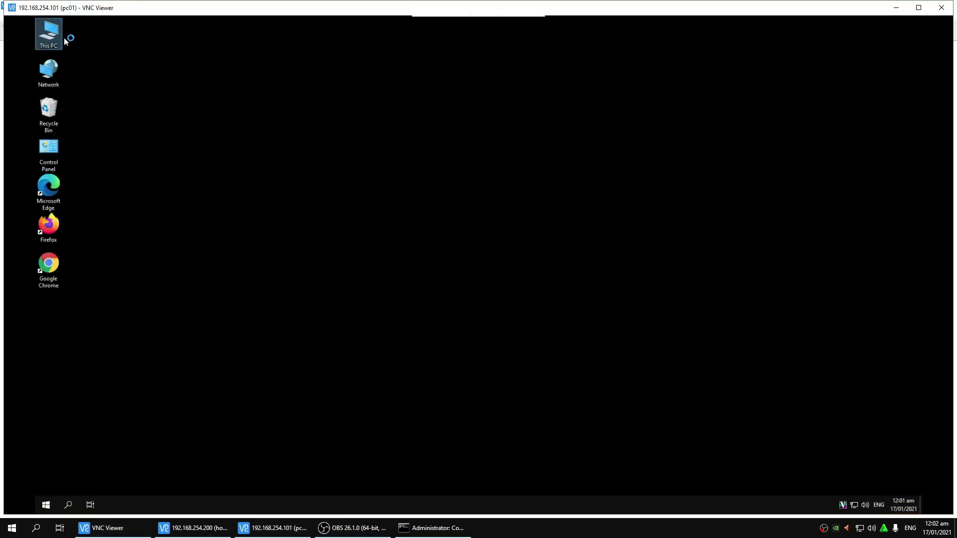
pyautogui.rightClick(65, 41)
pyautogui.click(88, 66)
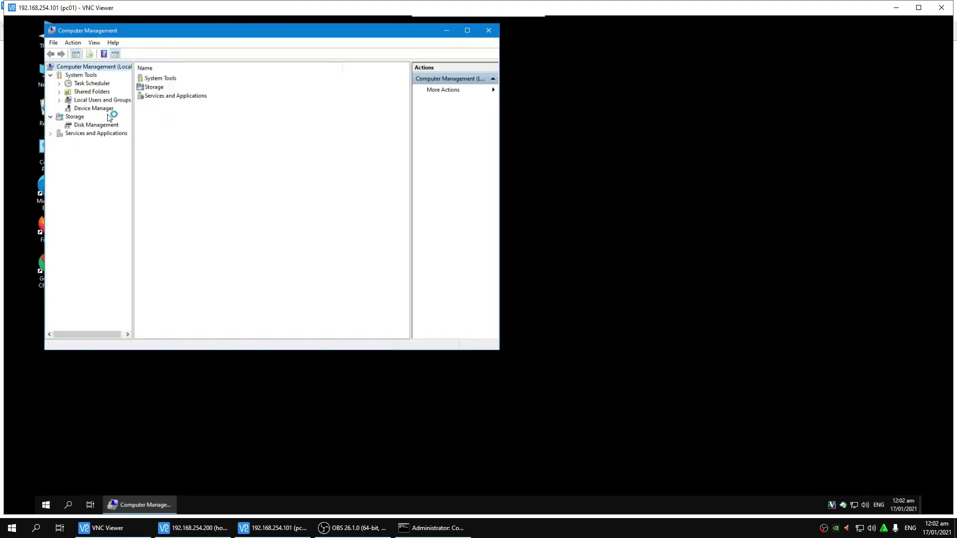
pyautogui.click(103, 109)
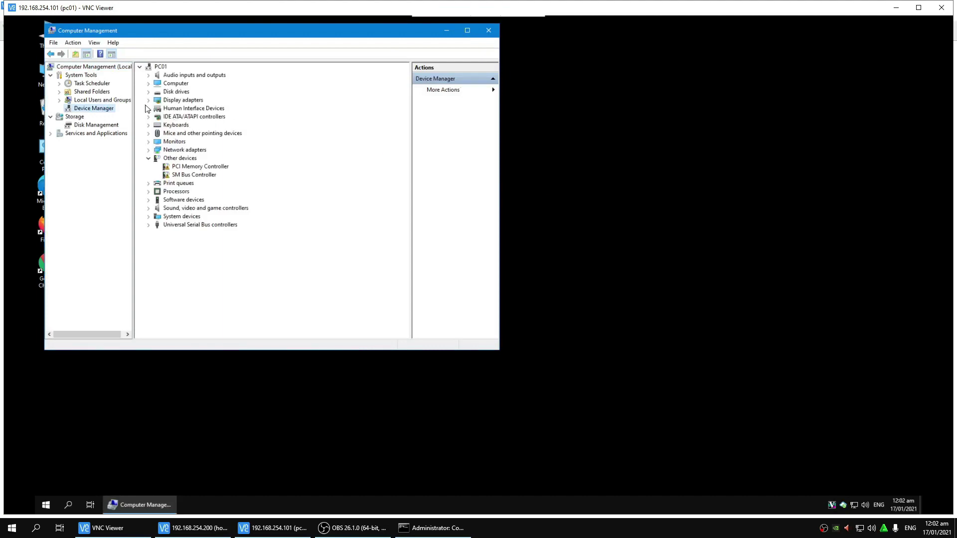
pyautogui.click(150, 102)
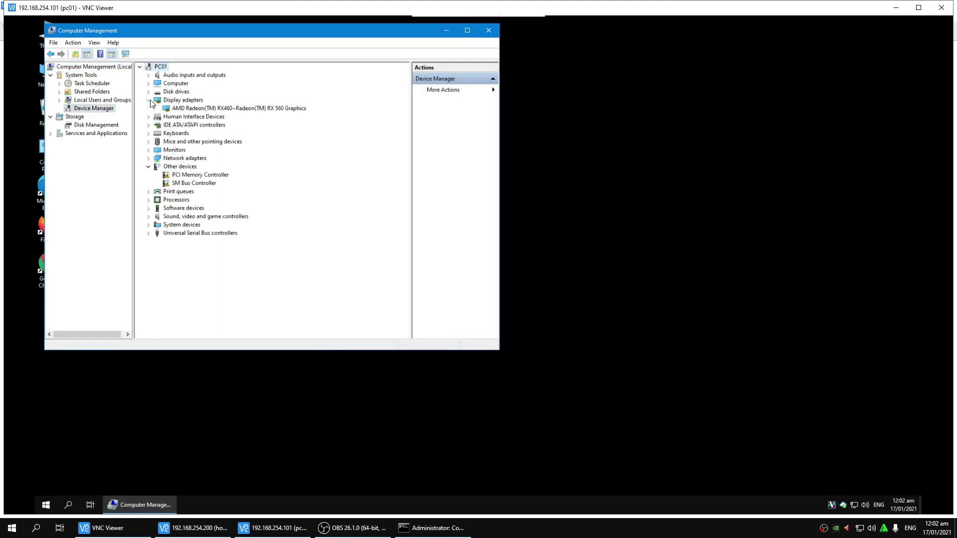
pyautogui.click(258, 109)
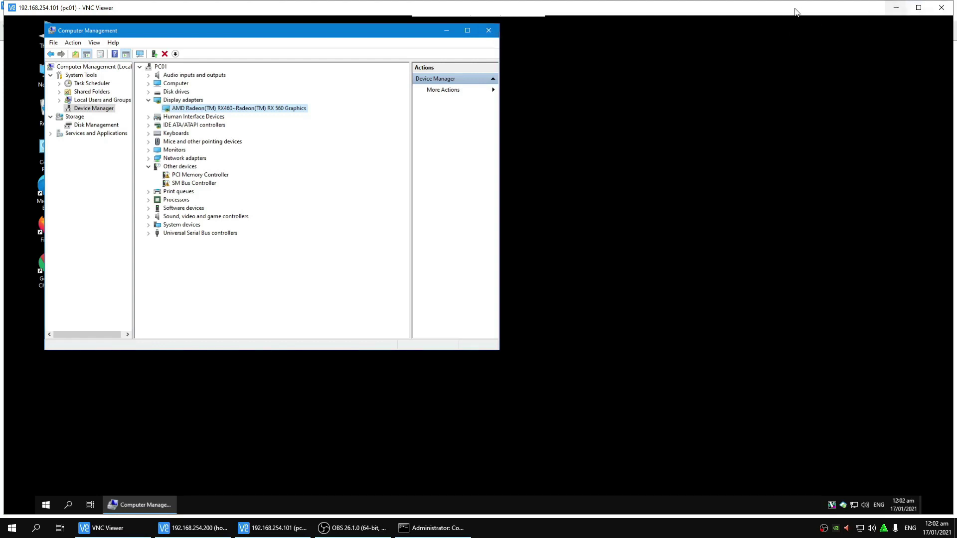
# Step: Set PC01's default image to Win7_Lite in its client settings
pyautogui.moveTo(522, 17); pyautogui.dragTo(733, 53)
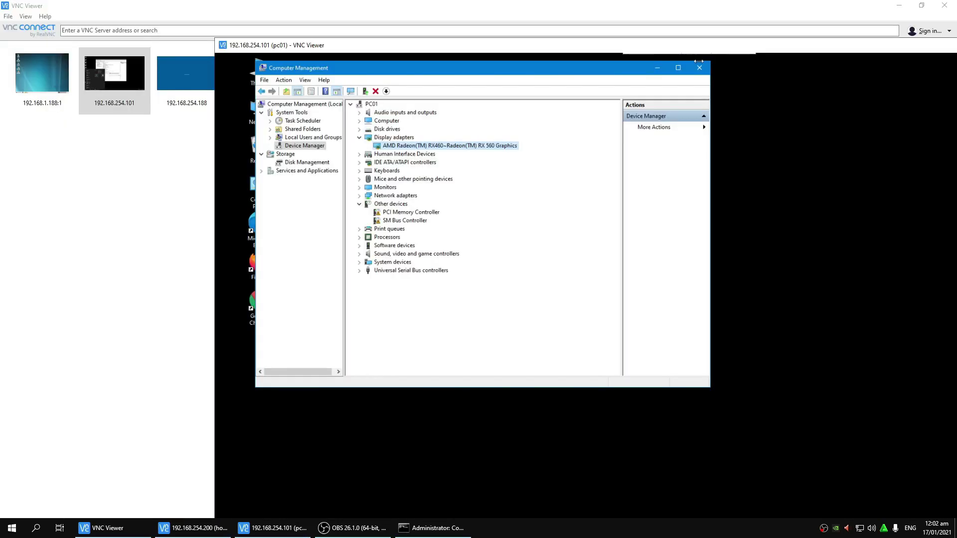
pyautogui.hotkey('alt', 'Tab')
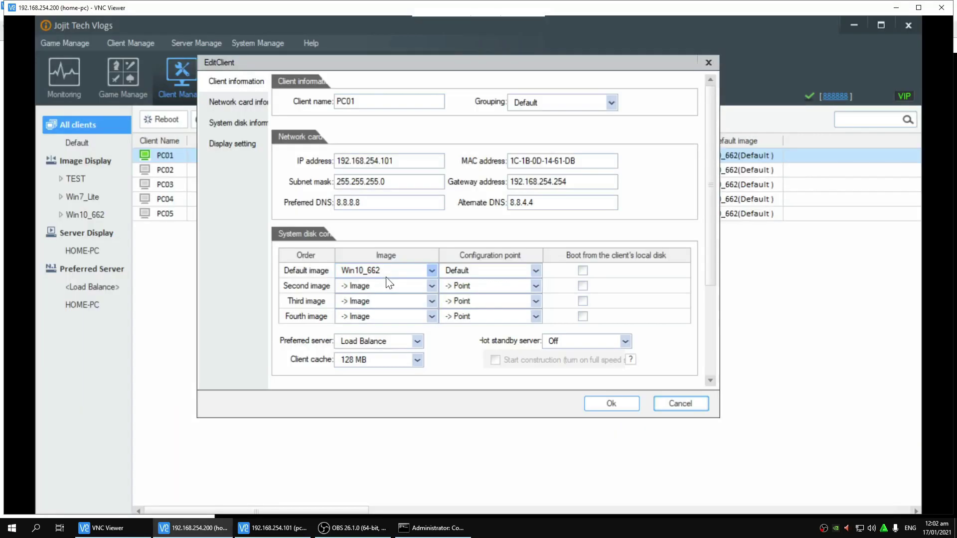
pyautogui.click(384, 274)
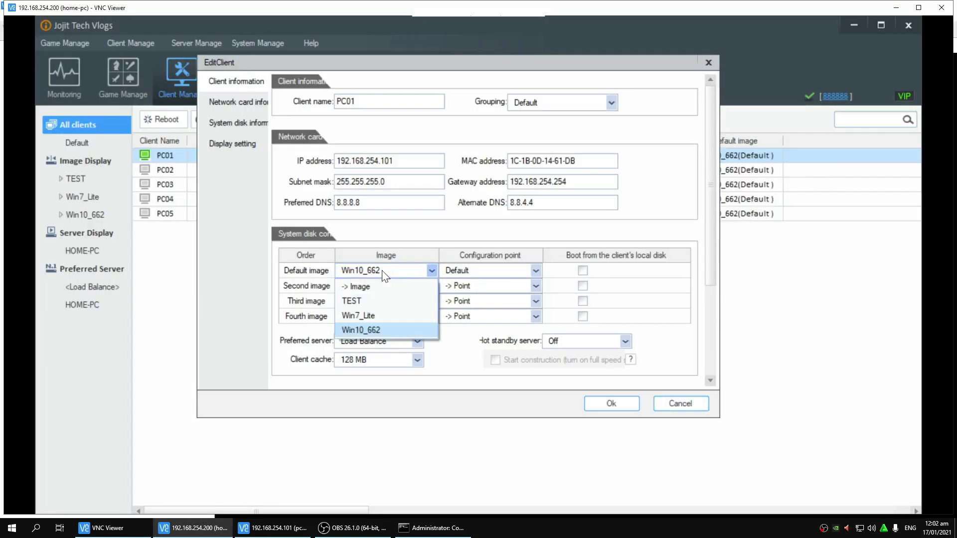
pyautogui.click(368, 317)
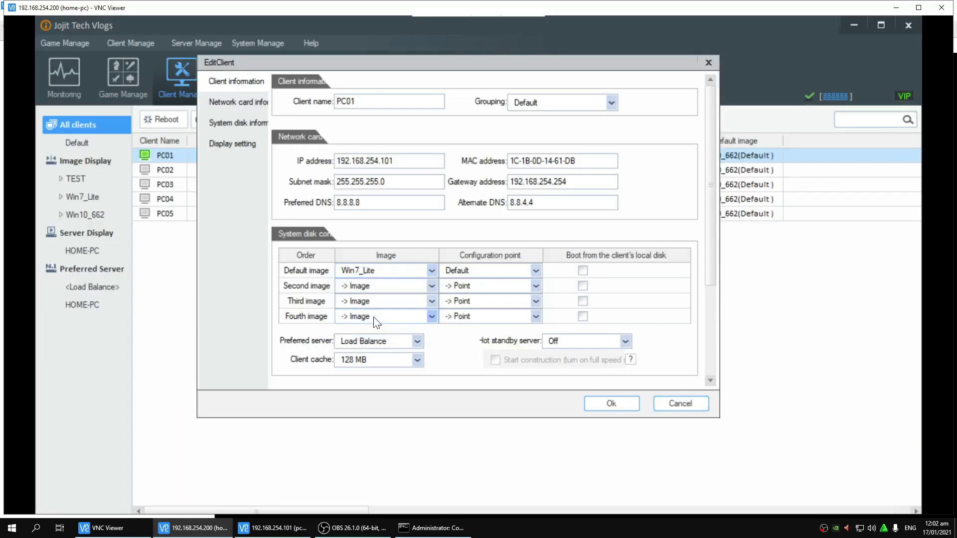
pyautogui.click(611, 403)
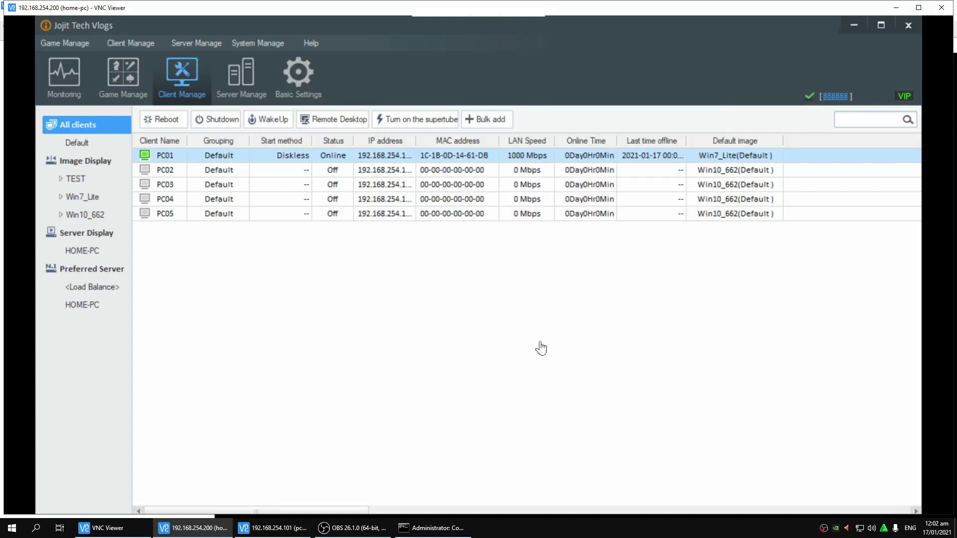
# Step: Reboot the PC01 client and confirm
pyautogui.click(225, 171)
pyautogui.click(233, 160)
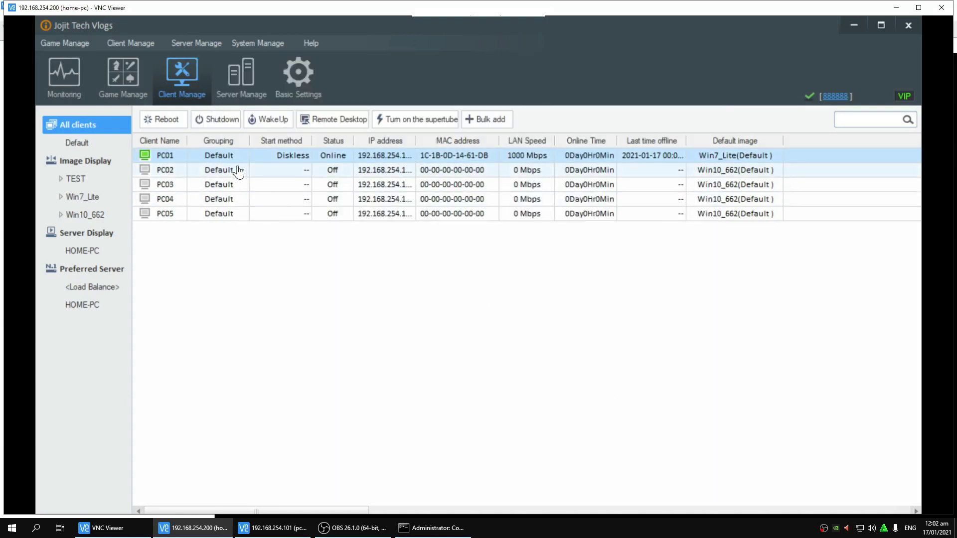
pyautogui.click(168, 120)
pyautogui.click(462, 311)
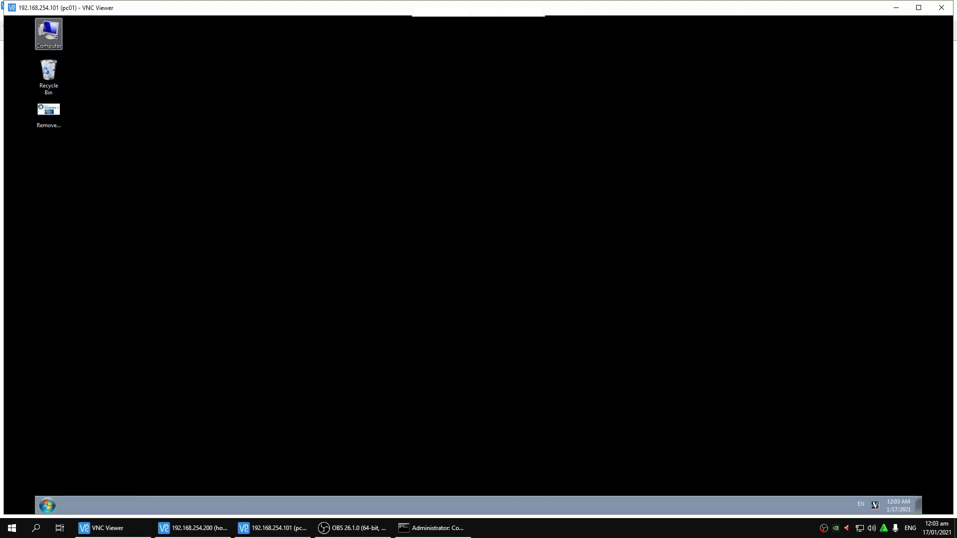
# Step: On Win7_Lite, select the AMD Radeon RX460~RX 560 Graphics adapter under Display adapters via Computer > Manage
pyautogui.rightClick(48, 33)
pyautogui.click(448, 119)
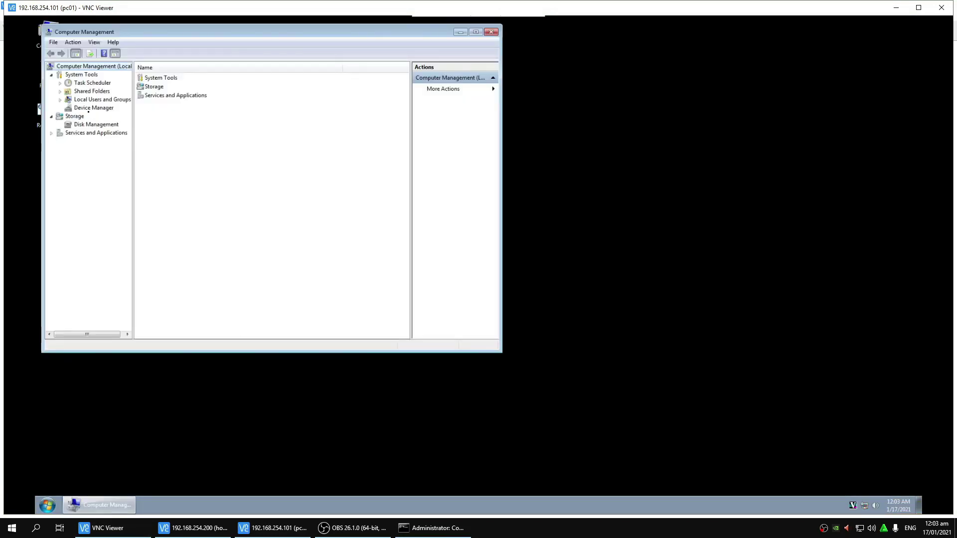
pyautogui.click(93, 107)
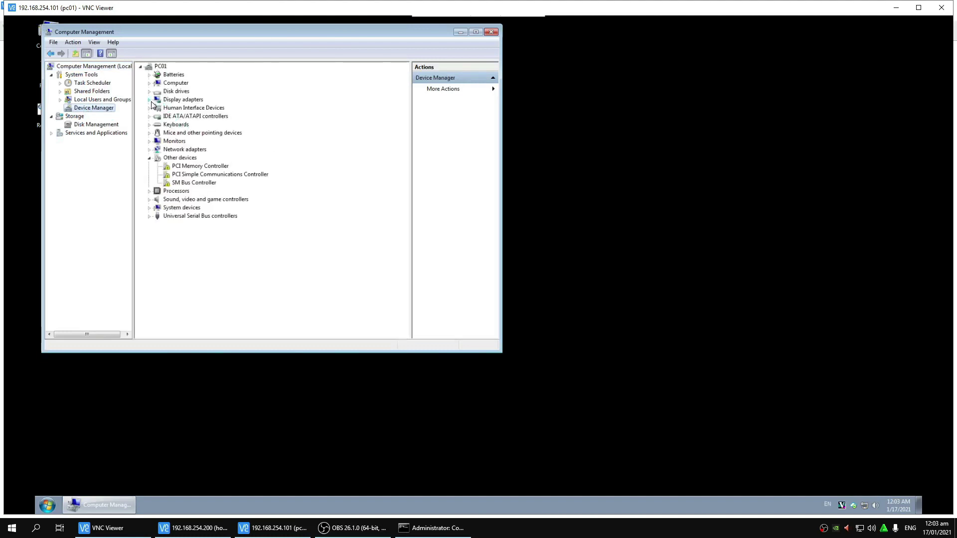
pyautogui.click(150, 99)
pyautogui.click(183, 109)
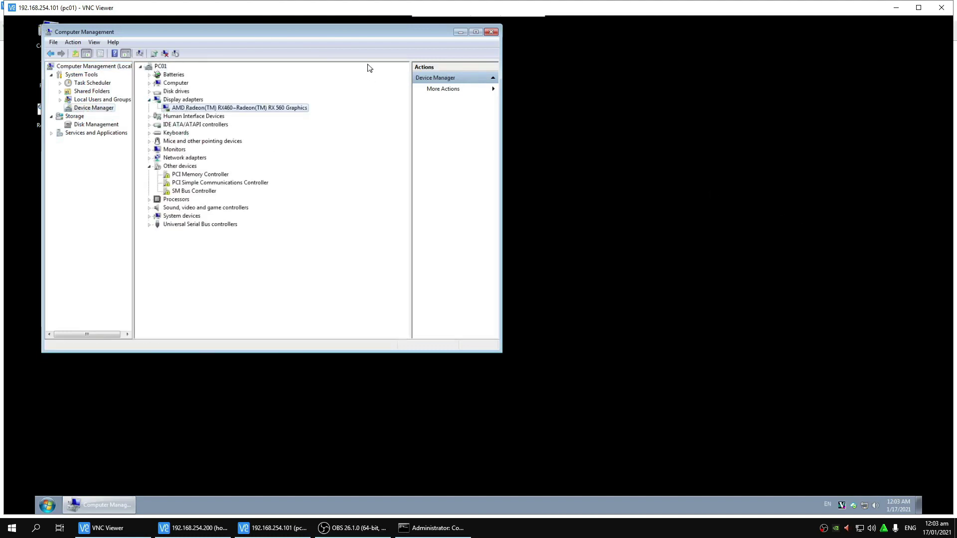
pyautogui.moveTo(356, 34); pyautogui.dragTo(447, 56)
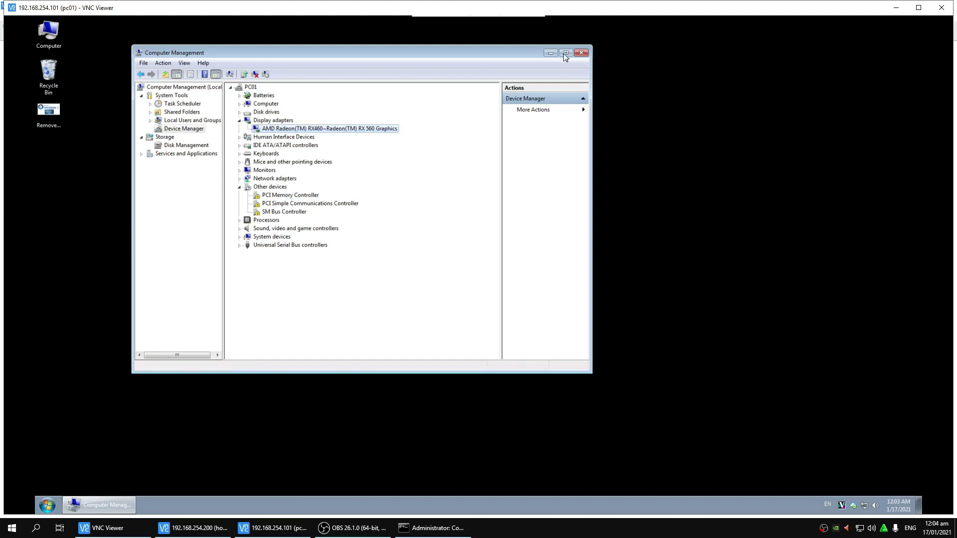
# Step: Close Computer Management and the PC01 remote session, returning to the server's diskless console
pyautogui.click(581, 53)
pyautogui.click(941, 7)
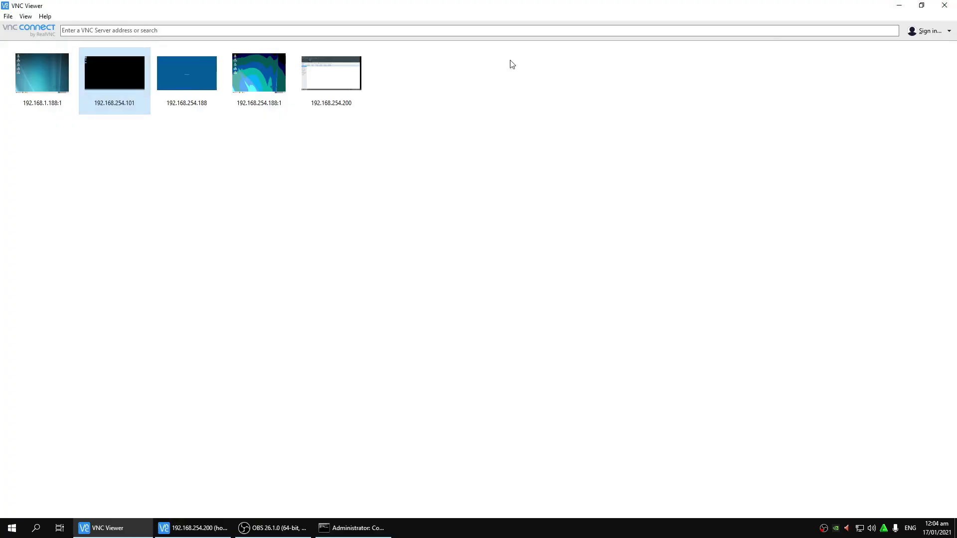
pyautogui.click(206, 534)
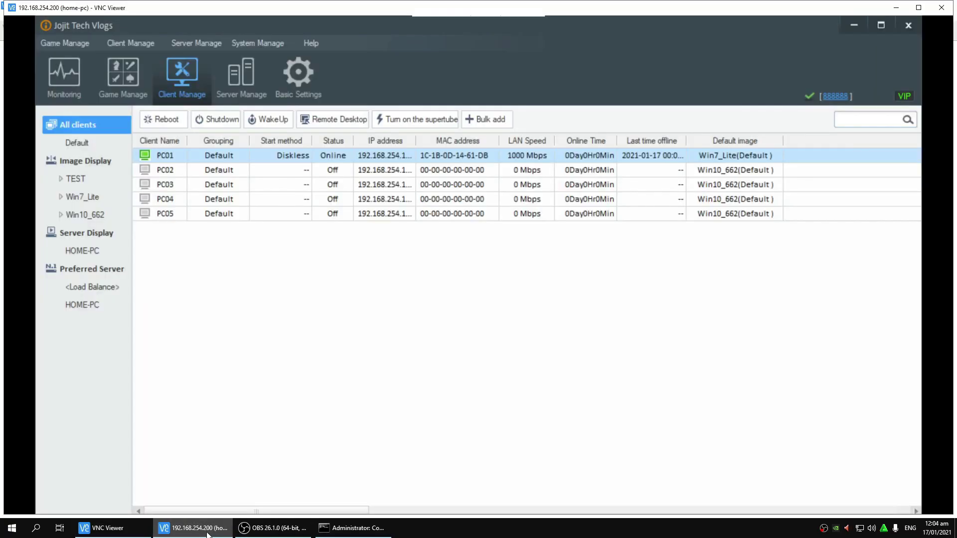
# Step: Shut down client PC01 from the console, then return to the VNC address book
pyautogui.click(217, 120)
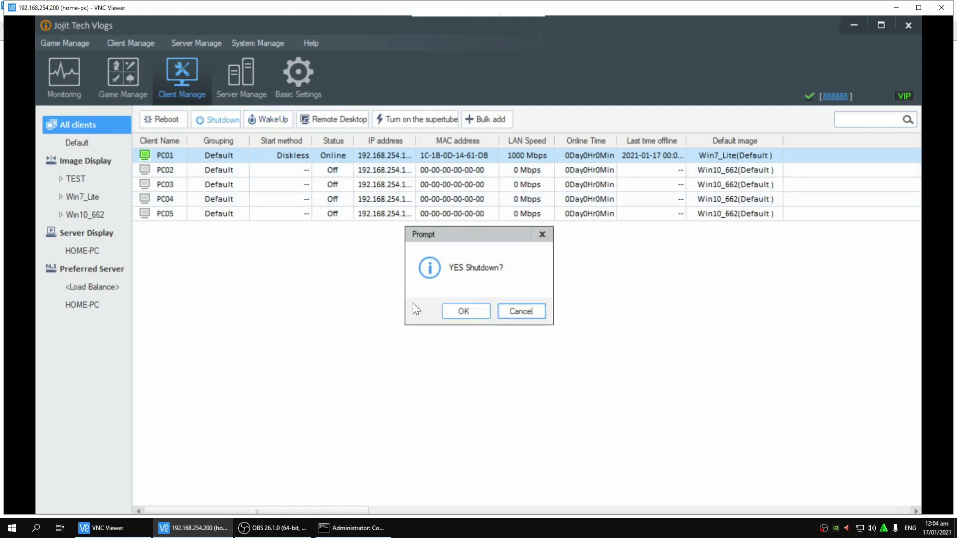
pyautogui.click(485, 315)
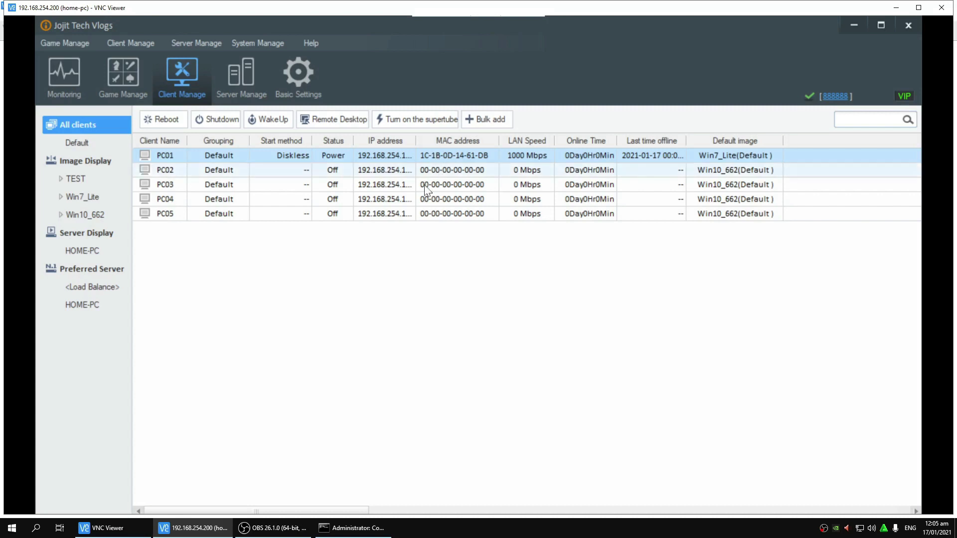
pyautogui.click(346, 533)
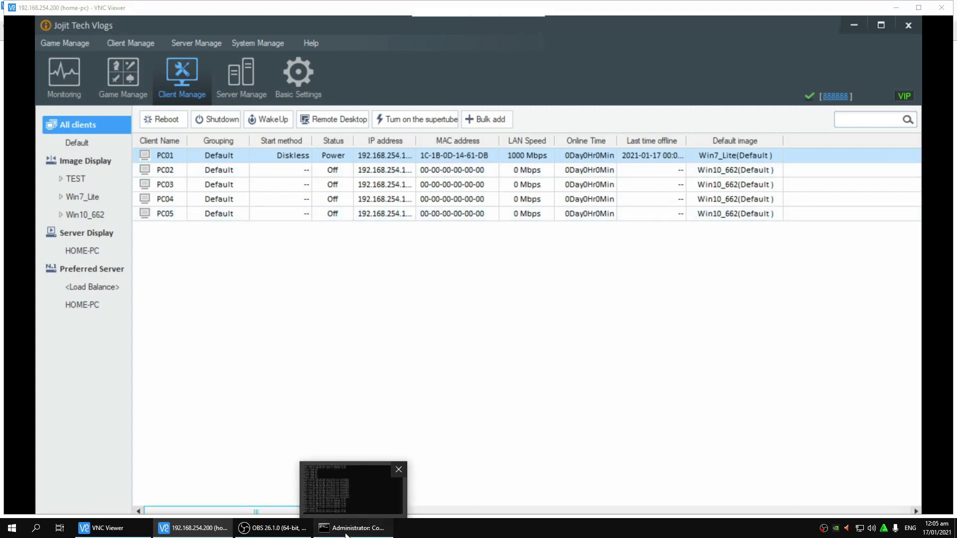
pyautogui.click(119, 530)
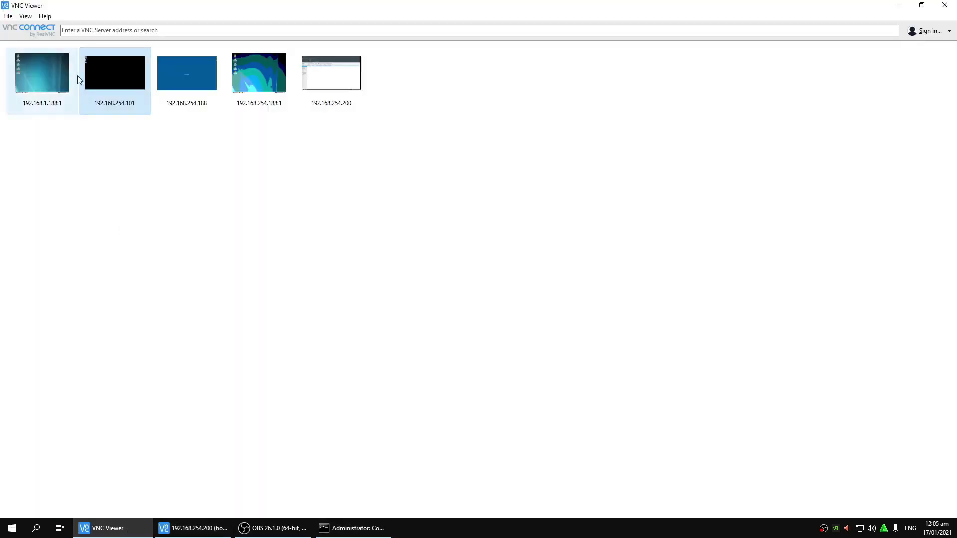
# Step: Connect to PC01 and find the NVIDIA GeForce GT 220 under Display adapters in Device Manager
pyautogui.doubleClick(100, 75)
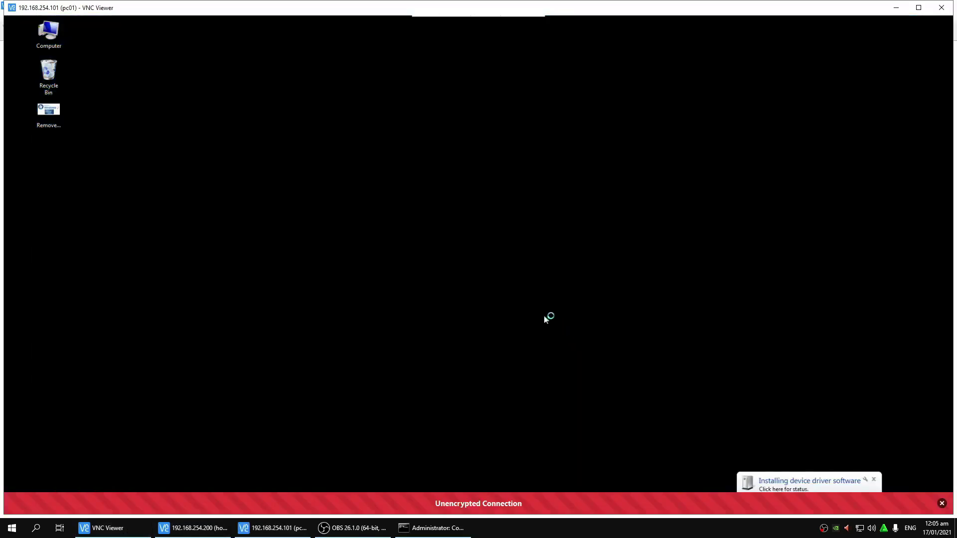
pyautogui.rightClick(49, 33)
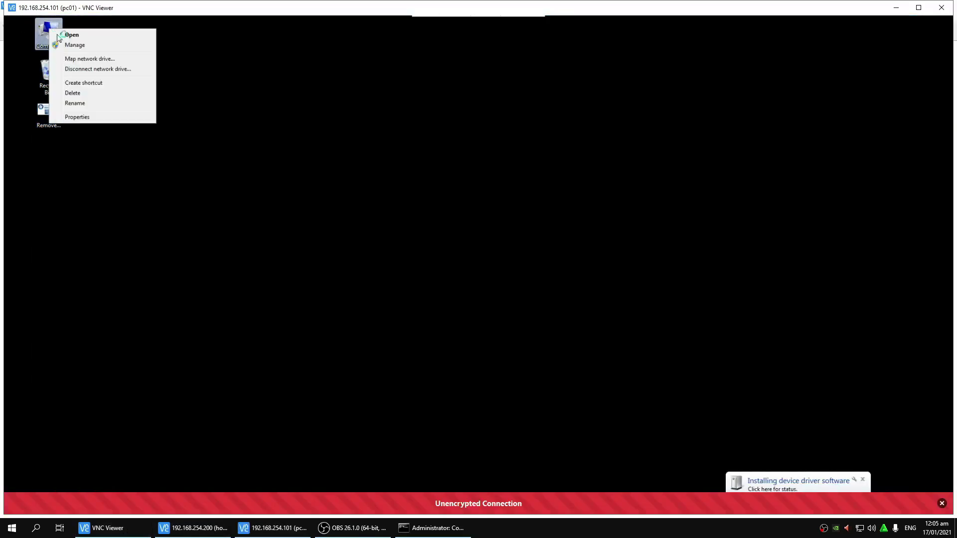
pyautogui.click(80, 50)
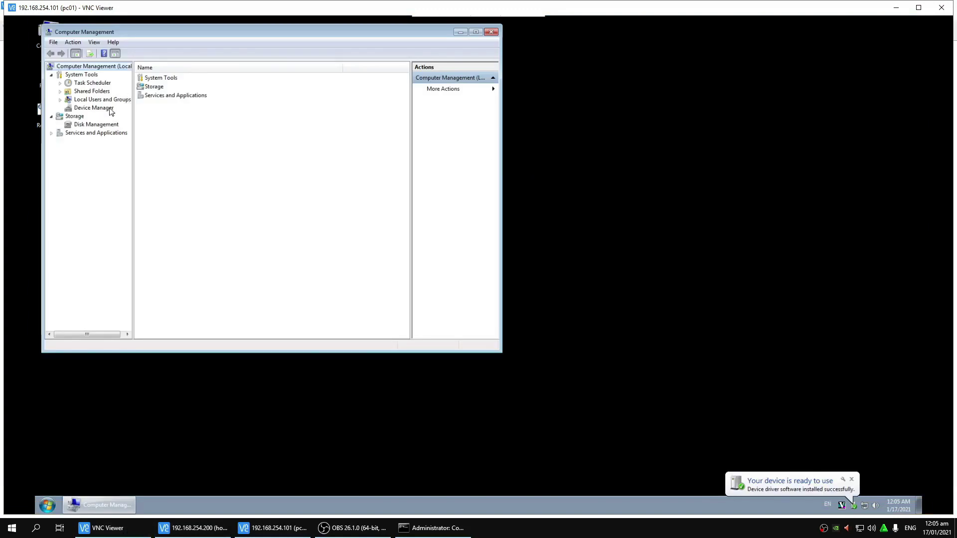
pyautogui.click(94, 108)
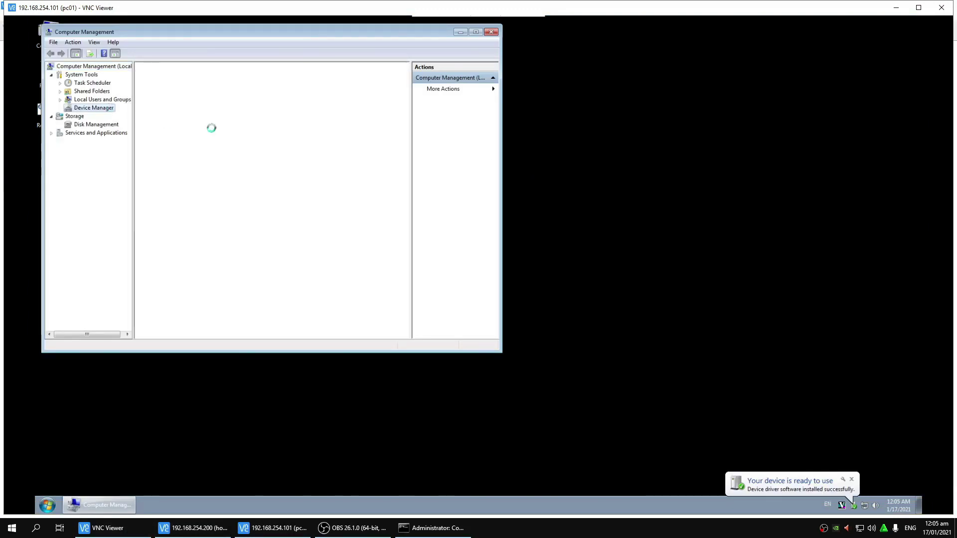
pyautogui.click(150, 100)
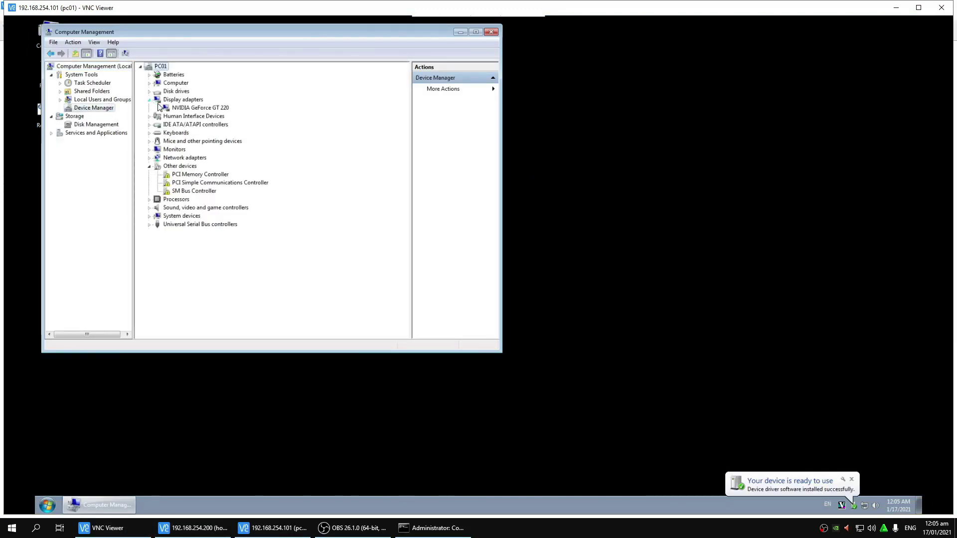
pyautogui.click(197, 109)
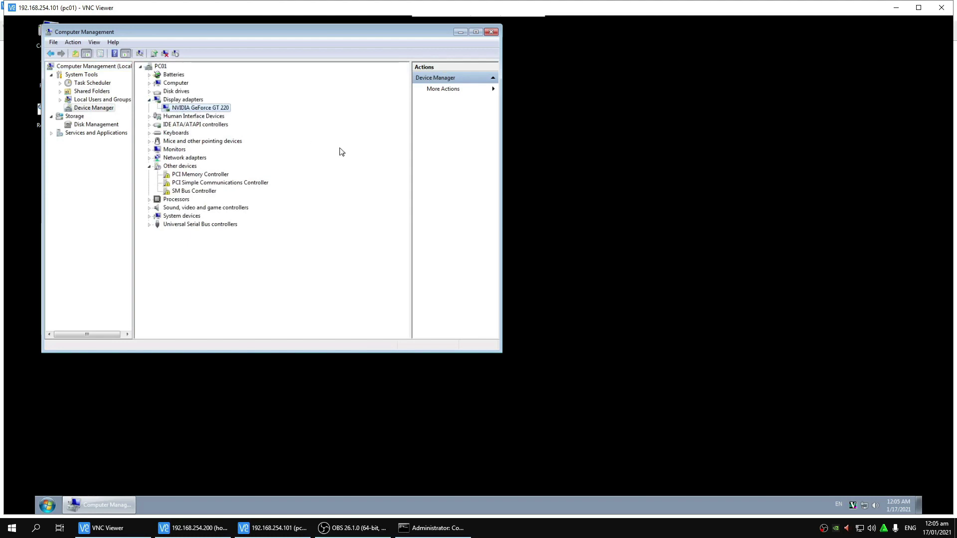
# Step: Open the NVIDIA Control Panel from PC01's desktop, then close it and Computer Management
pyautogui.rightClick(648, 122)
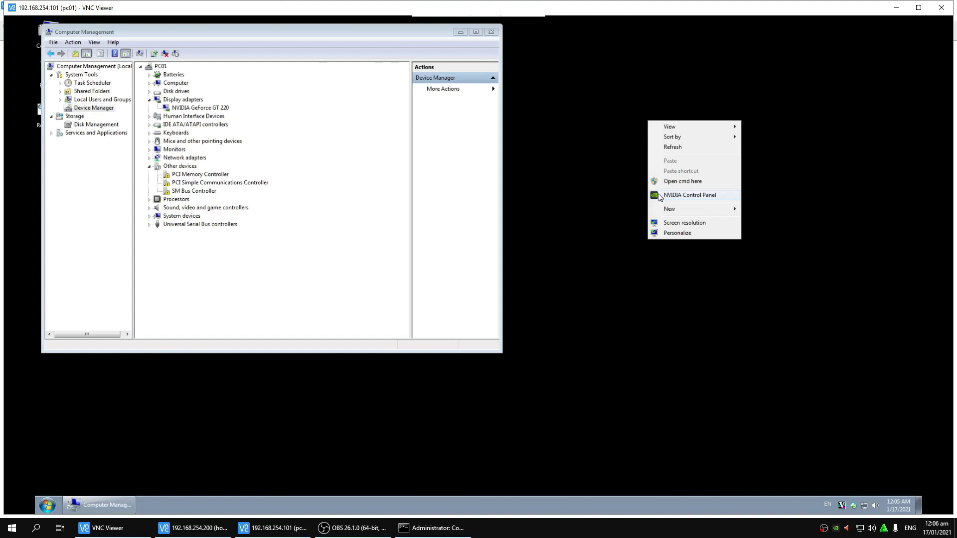
pyautogui.click(659, 196)
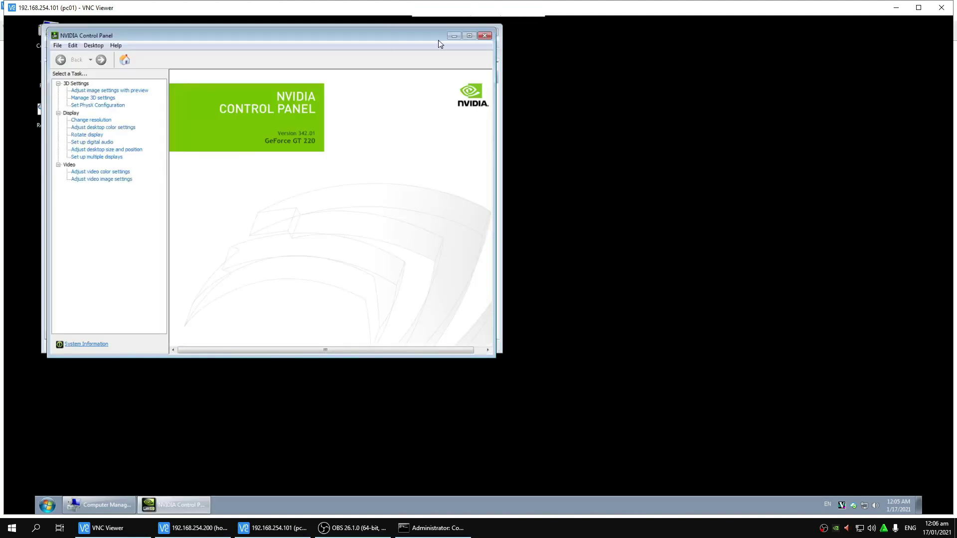
pyautogui.click(484, 36)
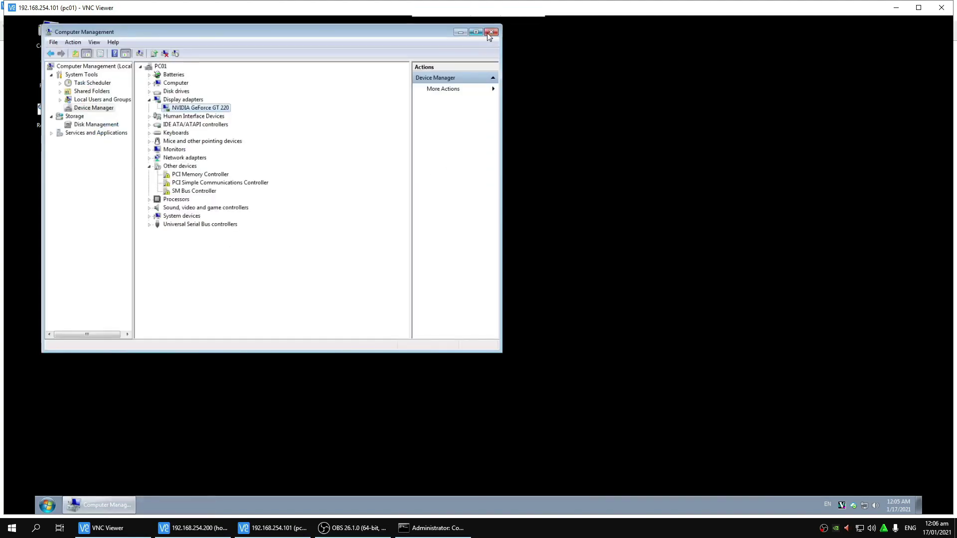
pyautogui.click(491, 33)
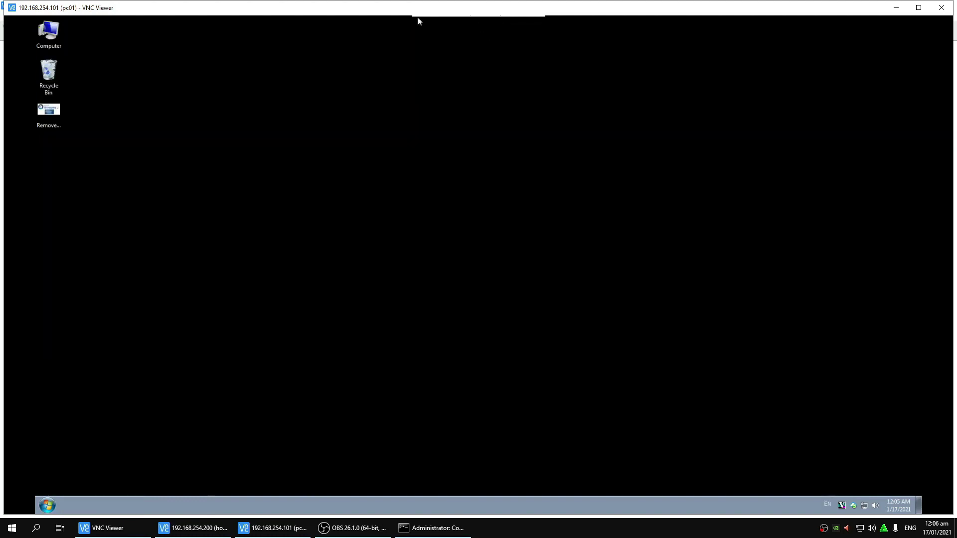
# Step: Close PC01's remote session and set PC01's default image to Win10_662 in the console
pyautogui.doubleClick(348, 4)
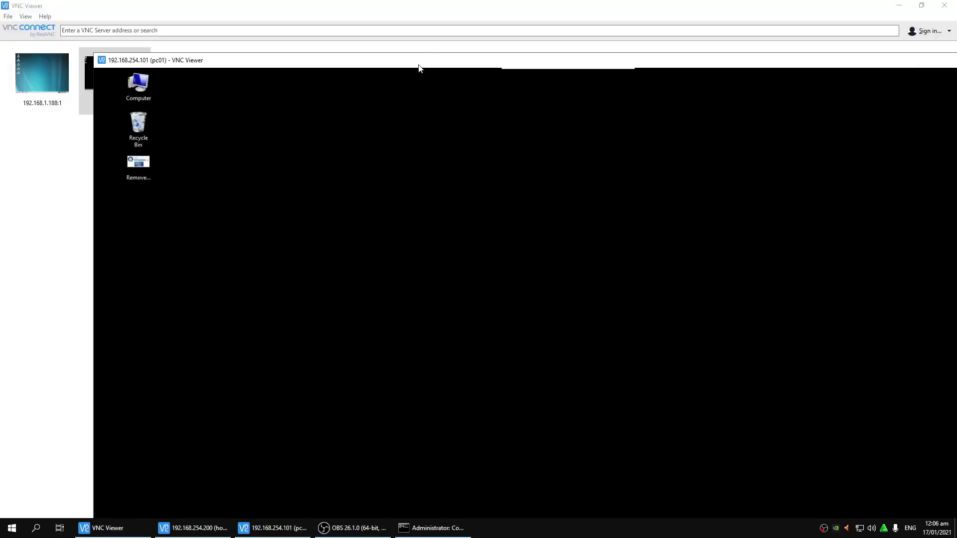
pyautogui.click(944, 6)
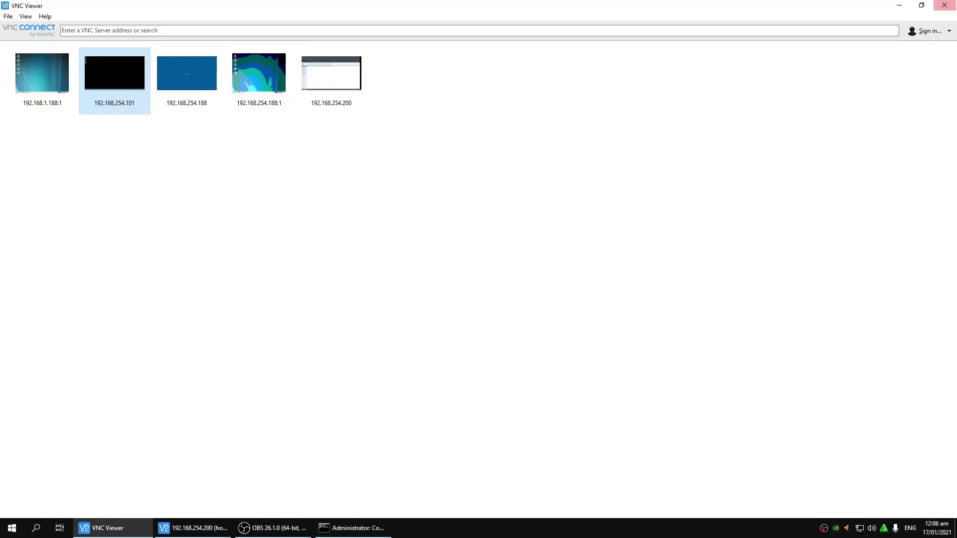
pyautogui.click(219, 527)
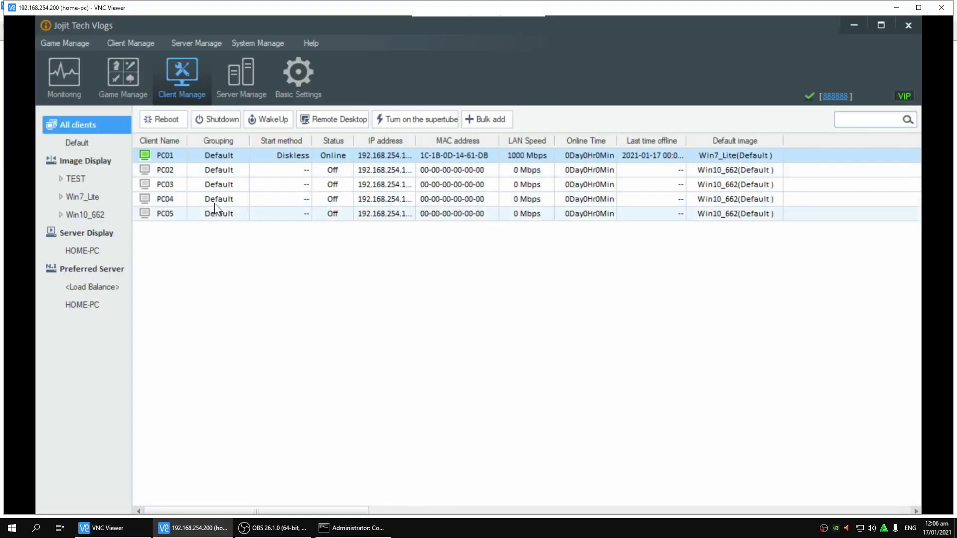
pyautogui.click(210, 173)
pyautogui.click(210, 158)
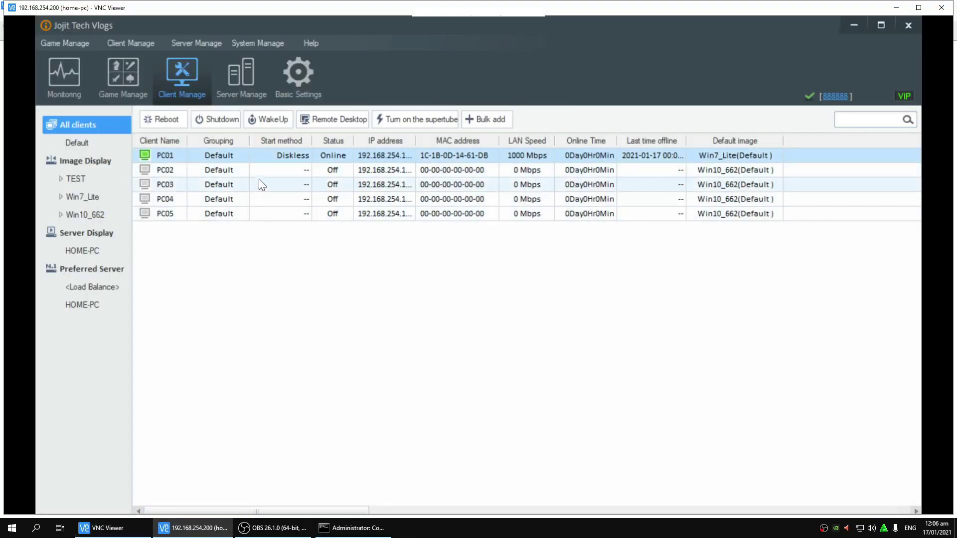
pyautogui.doubleClick(273, 158)
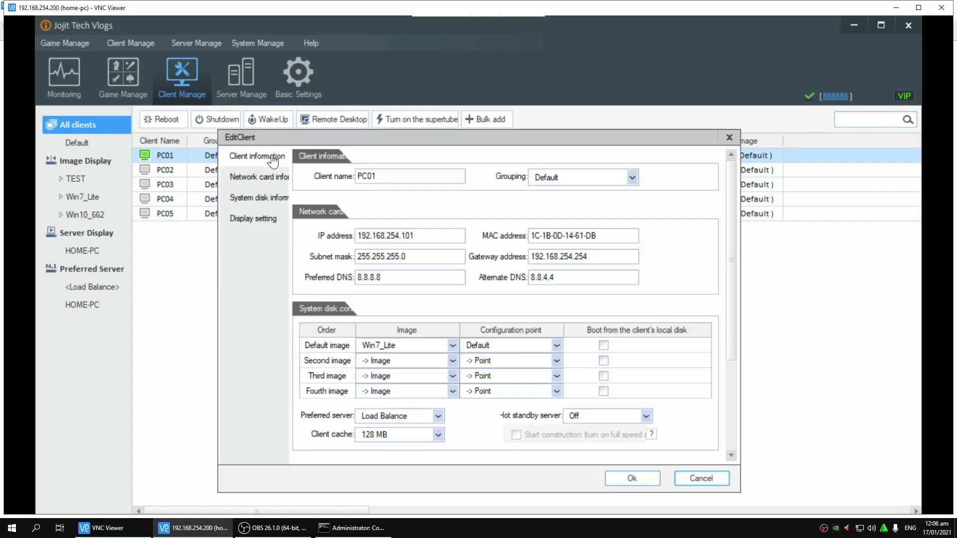
pyautogui.click(386, 350)
pyautogui.click(415, 402)
pyautogui.click(620, 479)
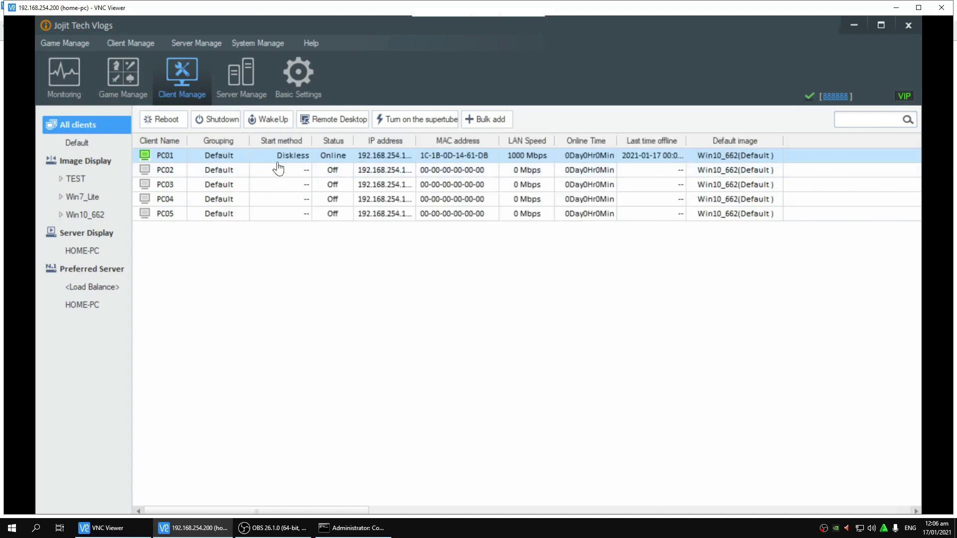
# Step: Reboot PC01, confirm it, and bring the ping console forward
pyautogui.click(168, 125)
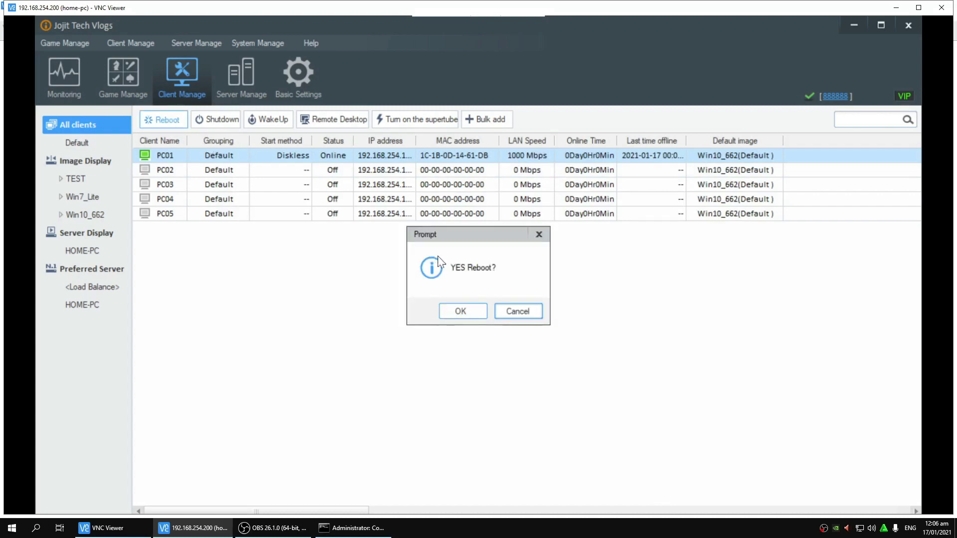
pyautogui.click(467, 314)
pyautogui.click(379, 530)
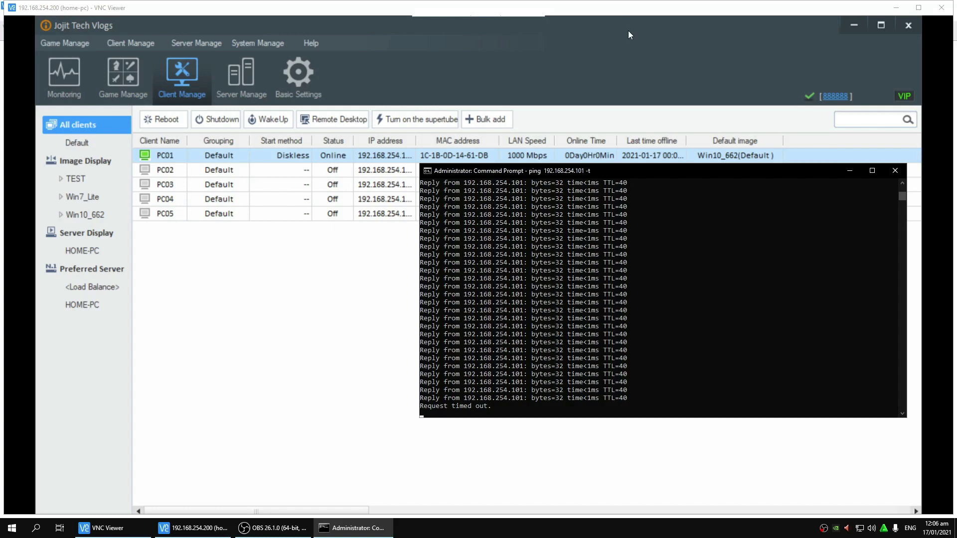
# Step: Follow the ping to 192.168.254.101 timing out, then cancel the early VNC connection to PC01
pyautogui.moveTo(502, 165); pyautogui.dragTo(467, 215)
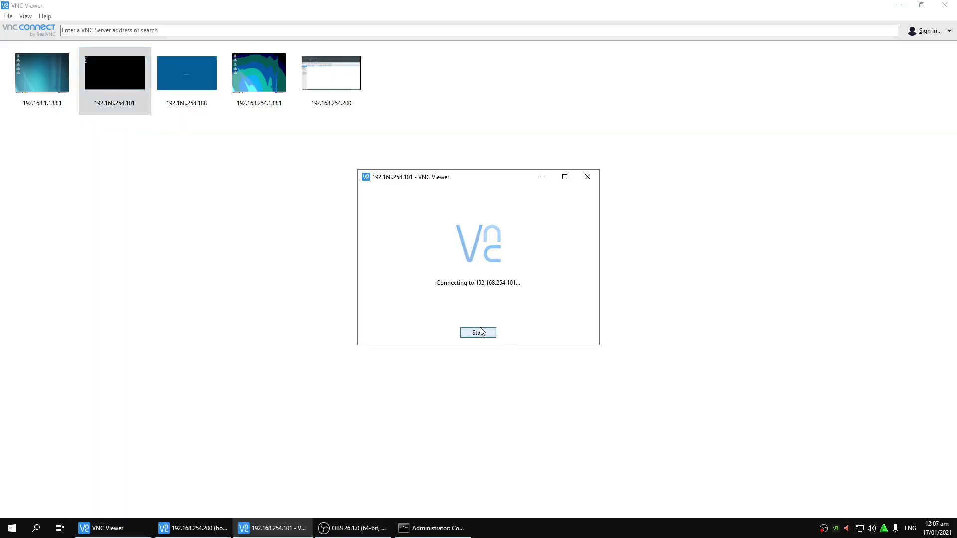
pyautogui.click(477, 332)
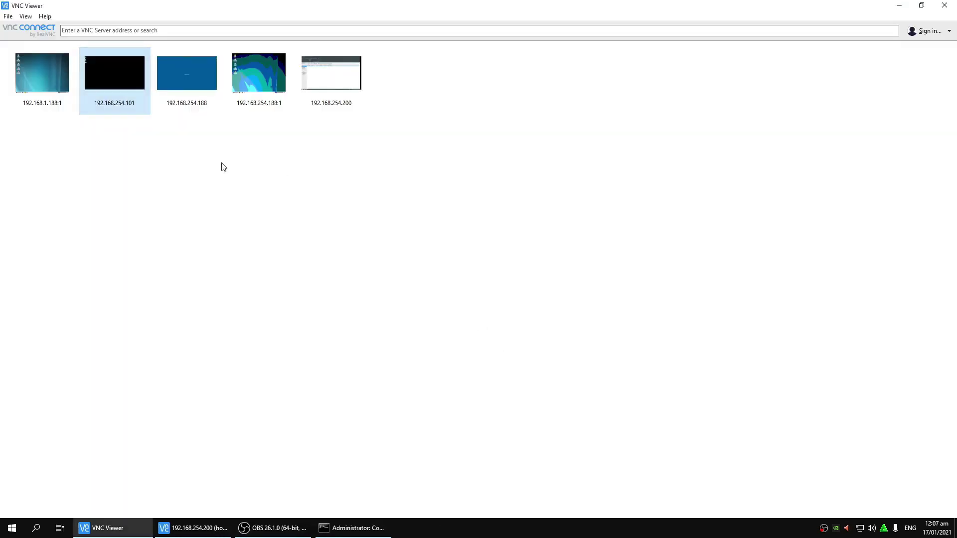
# Step: Reconnect to PC01 and confirm the NVIDIA GeForce GT 220 under Display adapters in Device Manager
pyautogui.doubleClick(128, 88)
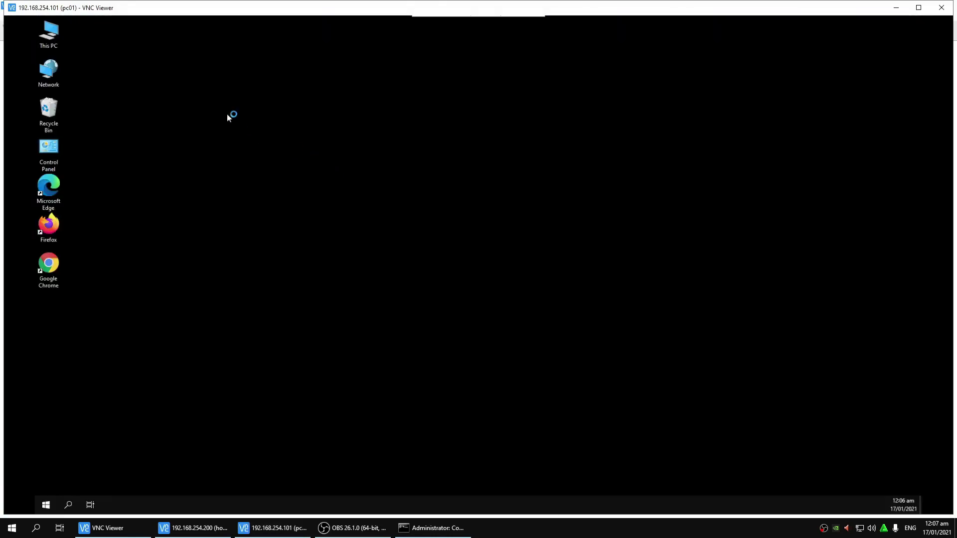
pyautogui.rightClick(57, 37)
pyautogui.click(78, 62)
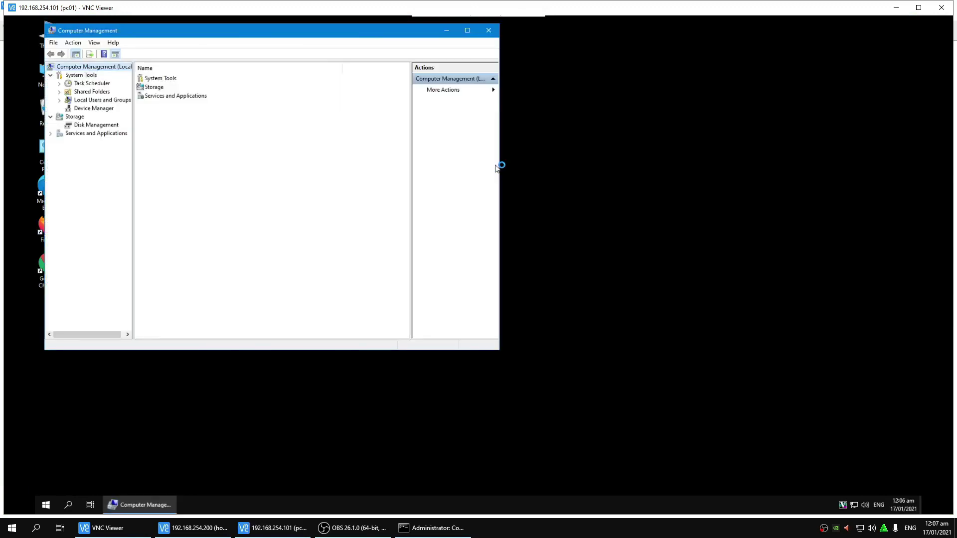
pyautogui.click(97, 108)
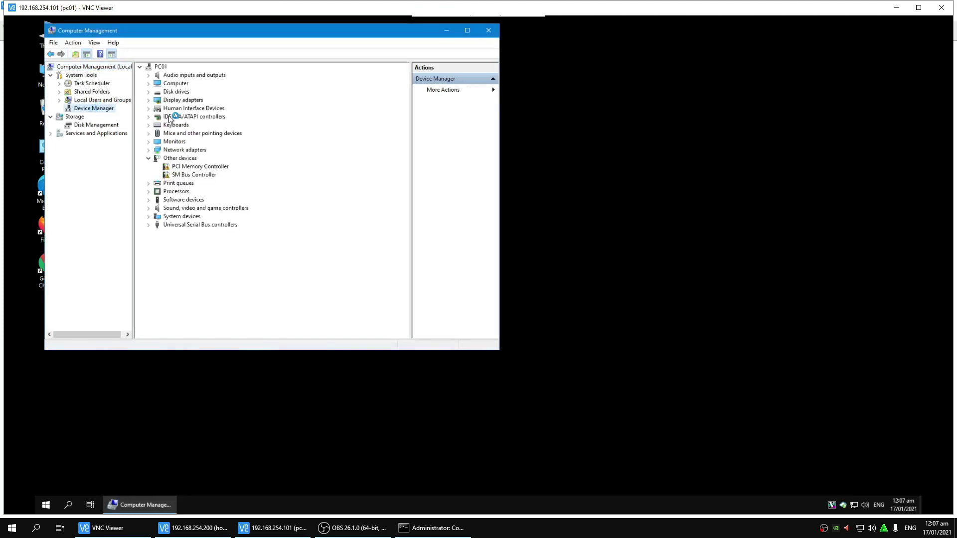
pyautogui.click(149, 101)
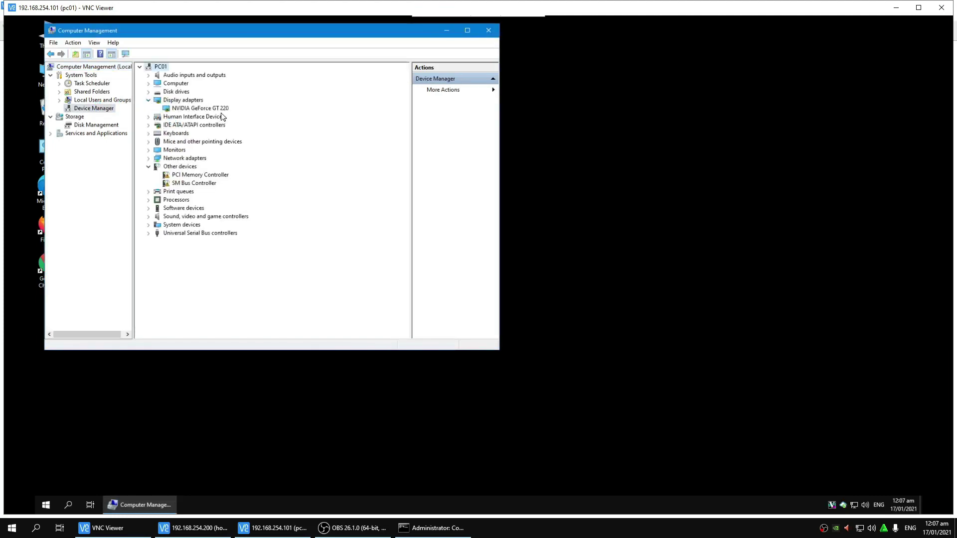
pyautogui.click(202, 108)
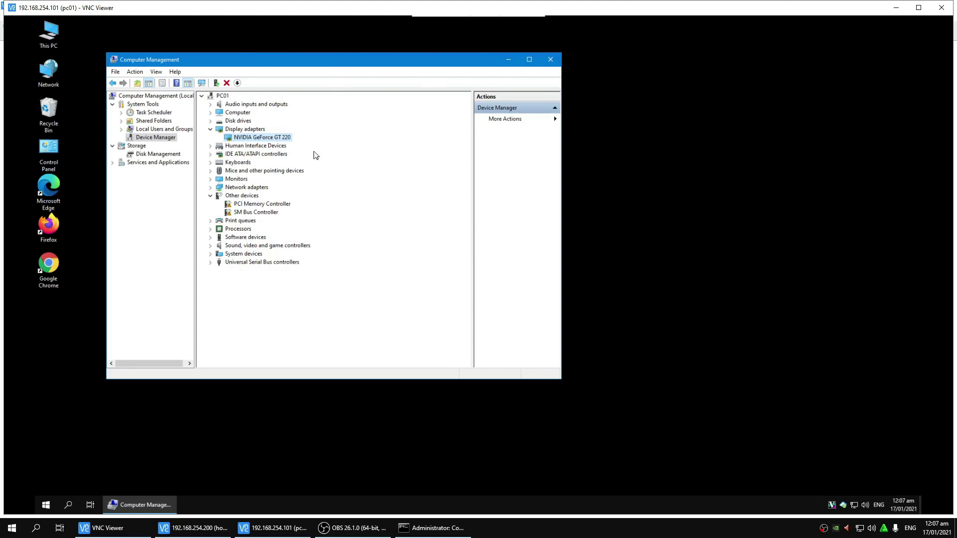
# Step: Browse the server's graphics drivers: AMD Radeon, win10 GeForce GT 220 and win7_x64 GeForce GT 220
pyautogui.rightClick(678, 116)
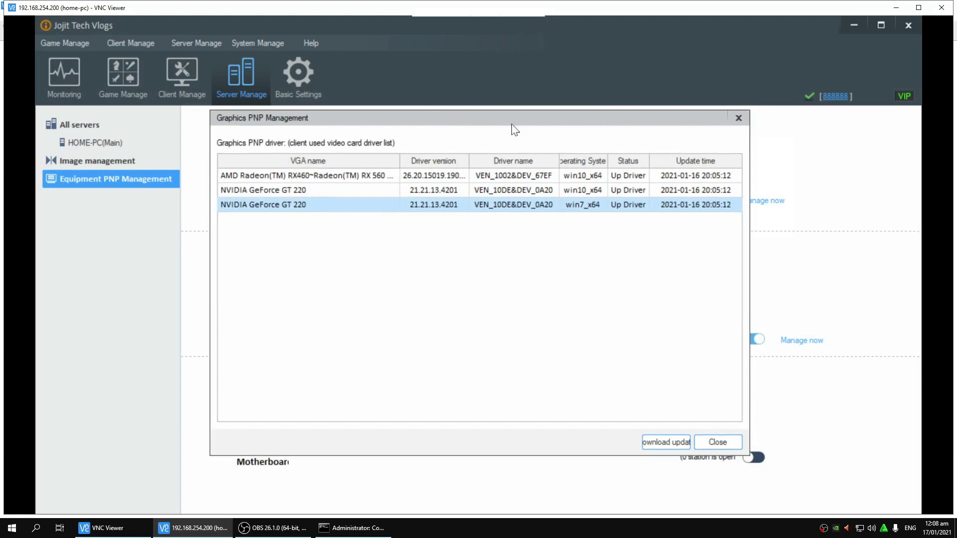
pyautogui.click(420, 176)
pyautogui.click(424, 190)
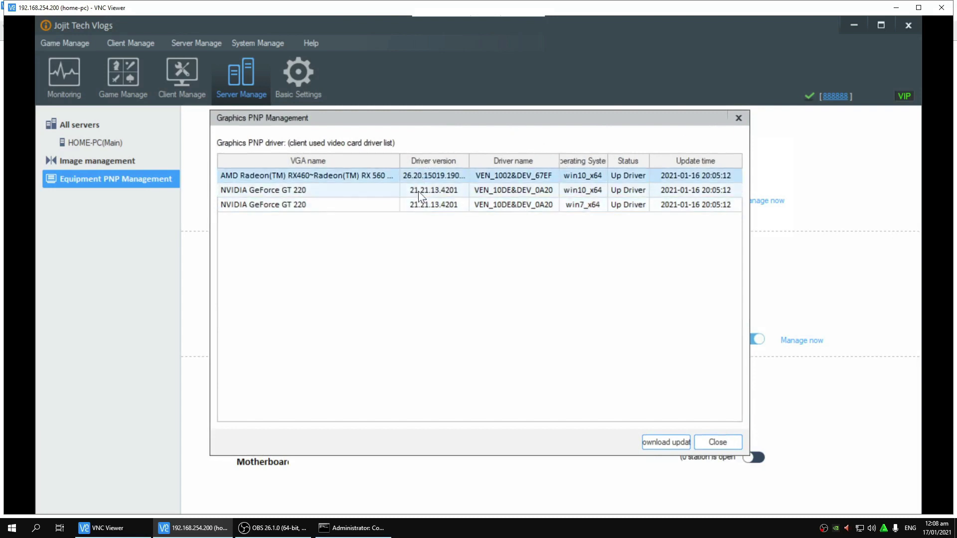
pyautogui.click(439, 206)
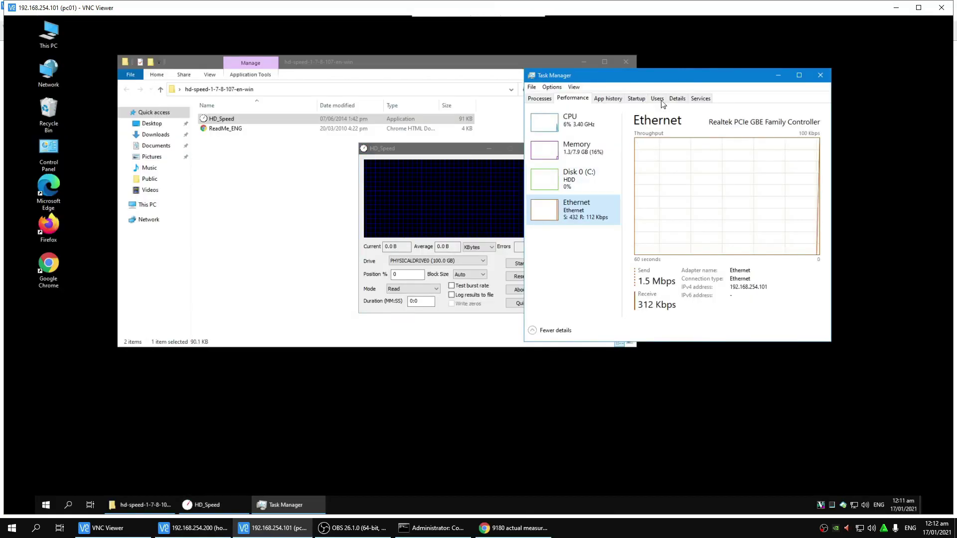
# Step: Arrange HD_Speed beside Task Manager and start a read test on D: Game Disk
pyautogui.moveTo(461, 151); pyautogui.dragTo(397, 138)
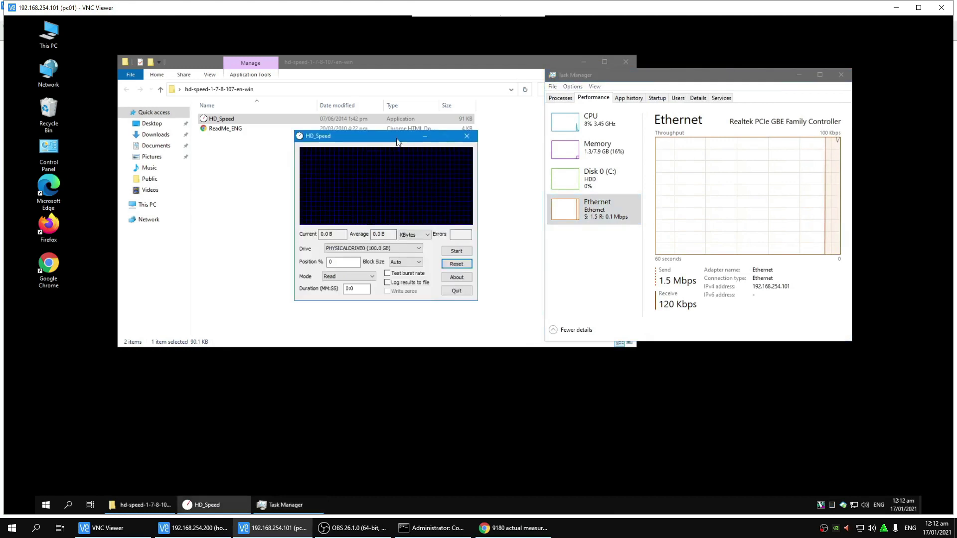
pyautogui.moveTo(616, 88); pyautogui.dragTo(592, 93)
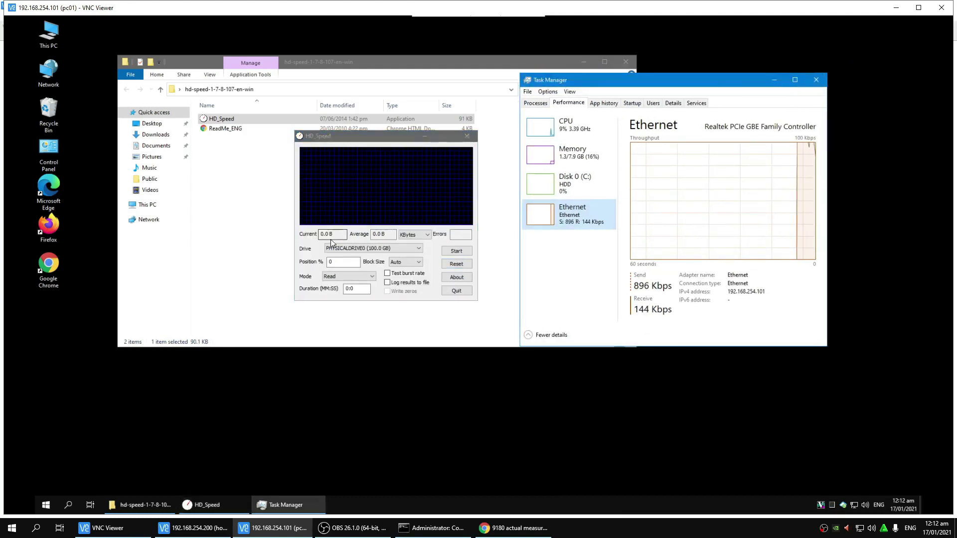
pyautogui.click(354, 249)
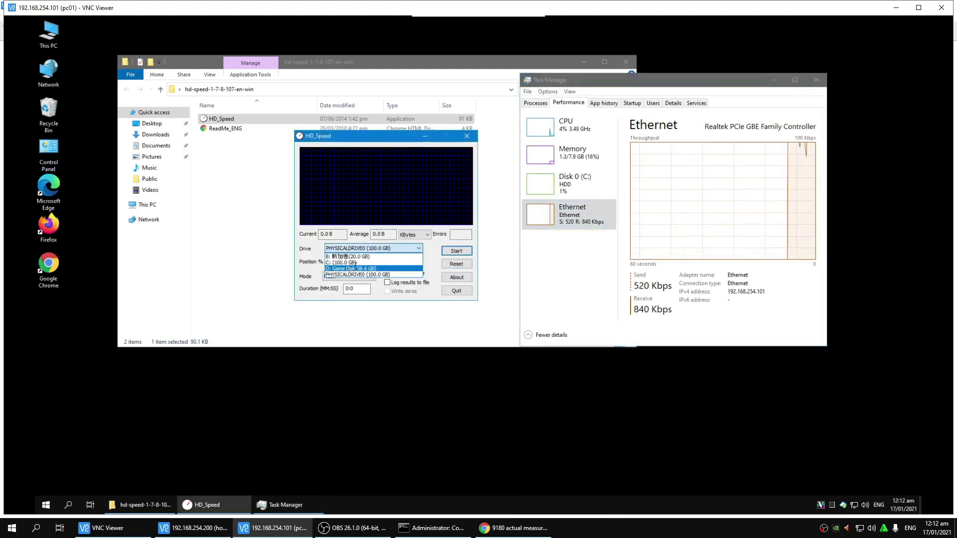
pyautogui.click(349, 269)
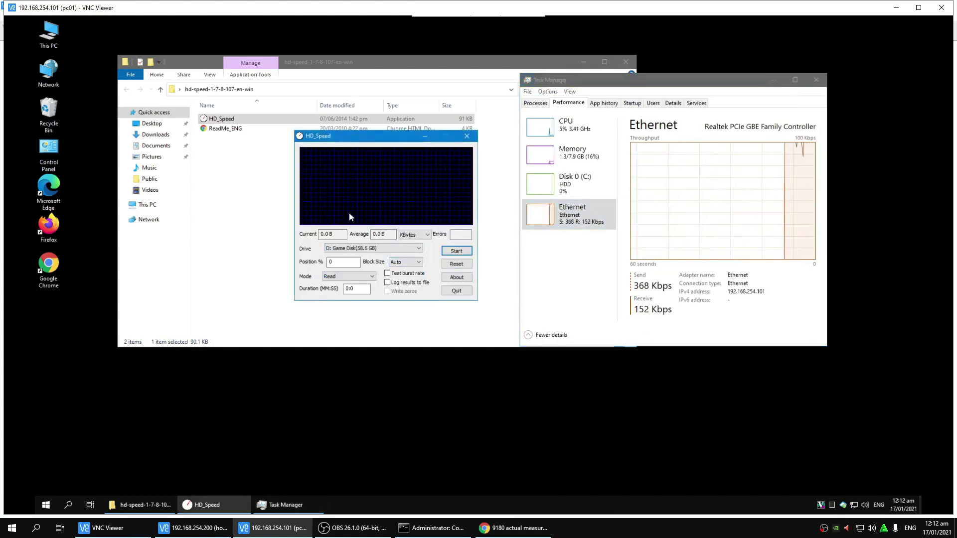
pyautogui.click(461, 253)
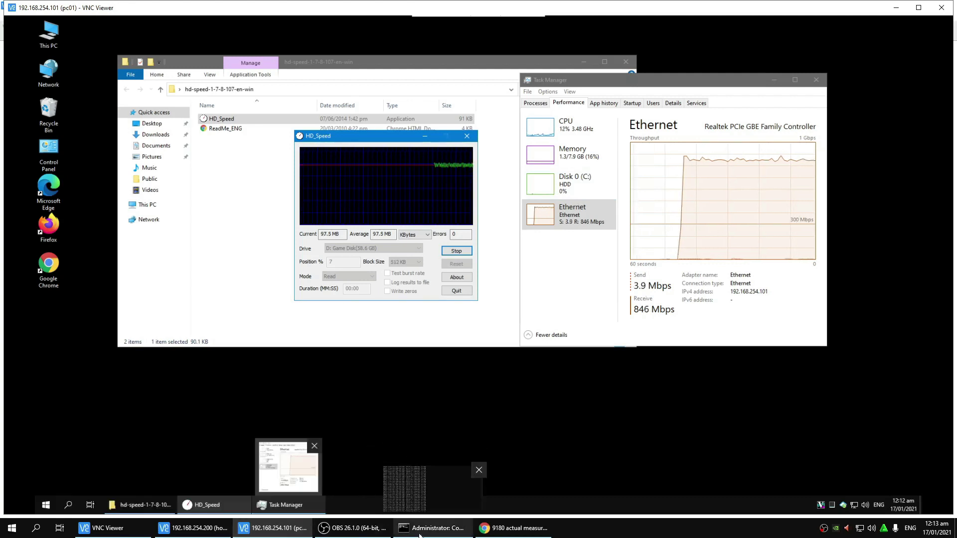
# Step: Switch to the server's remote session and minimize the diskless console
pyautogui.moveTo(268, 532)
pyautogui.click(192, 527)
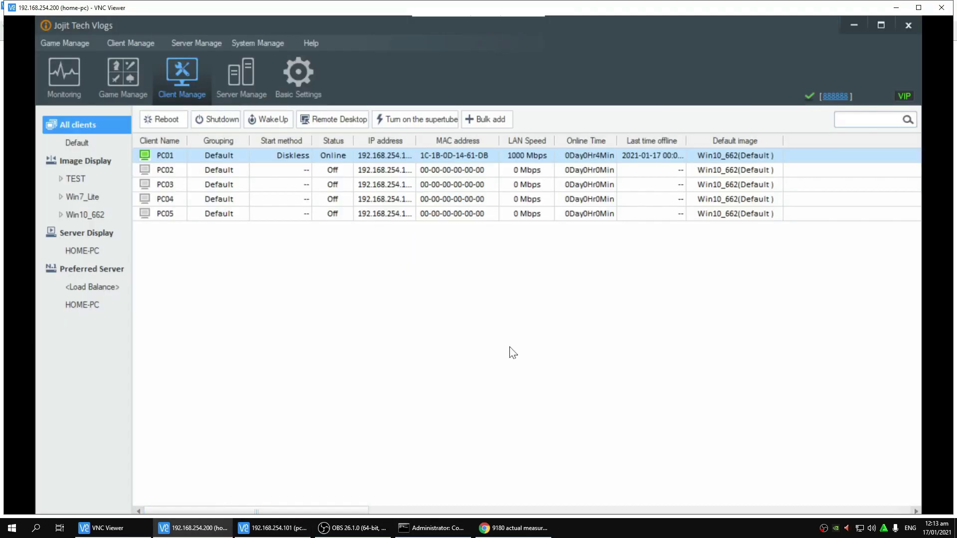
pyautogui.click(854, 25)
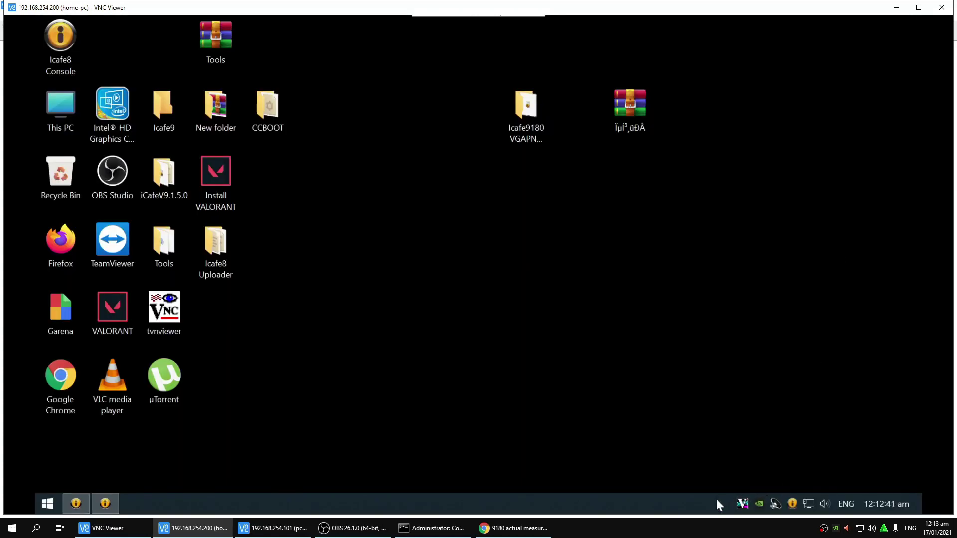
# Step: View the server's Ethernet throughput in Task Manager, about 848 Mbps sent, then restore the diskless console
pyautogui.rightClick(717, 498)
pyautogui.click(731, 439)
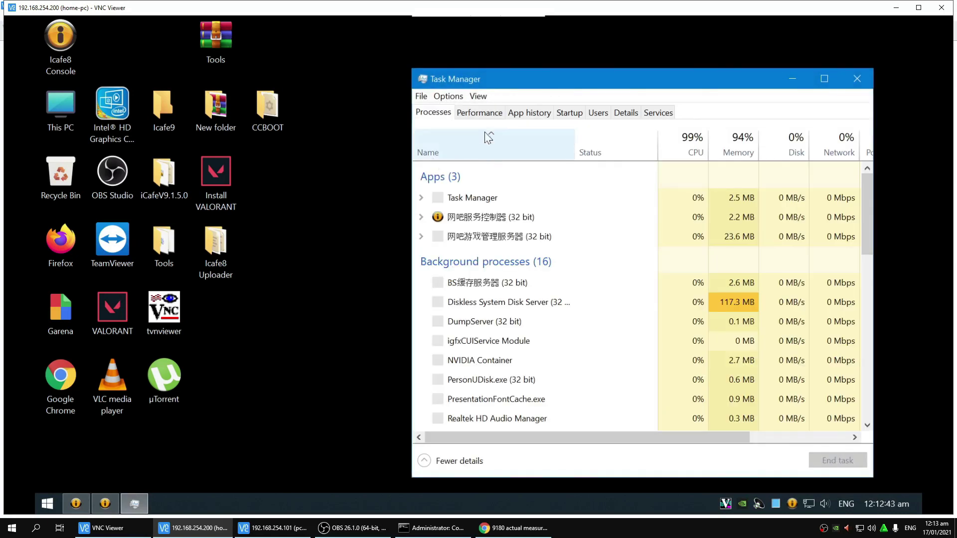
pyautogui.click(479, 112)
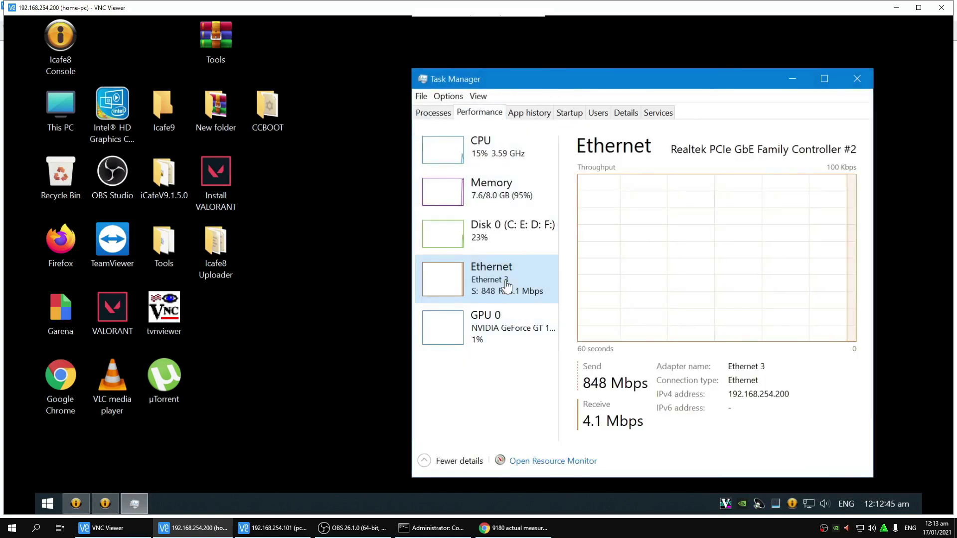
pyautogui.doubleClick(507, 284)
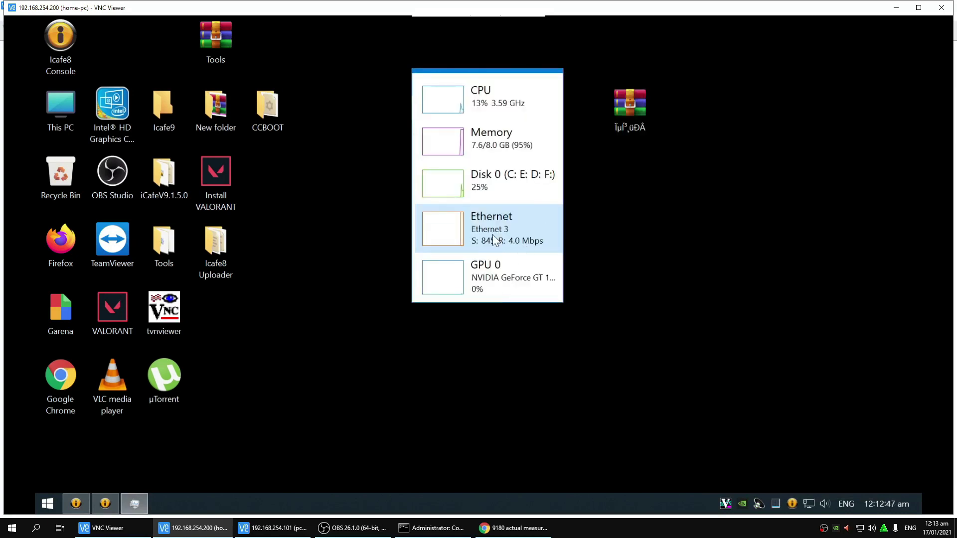
pyautogui.doubleClick(461, 226)
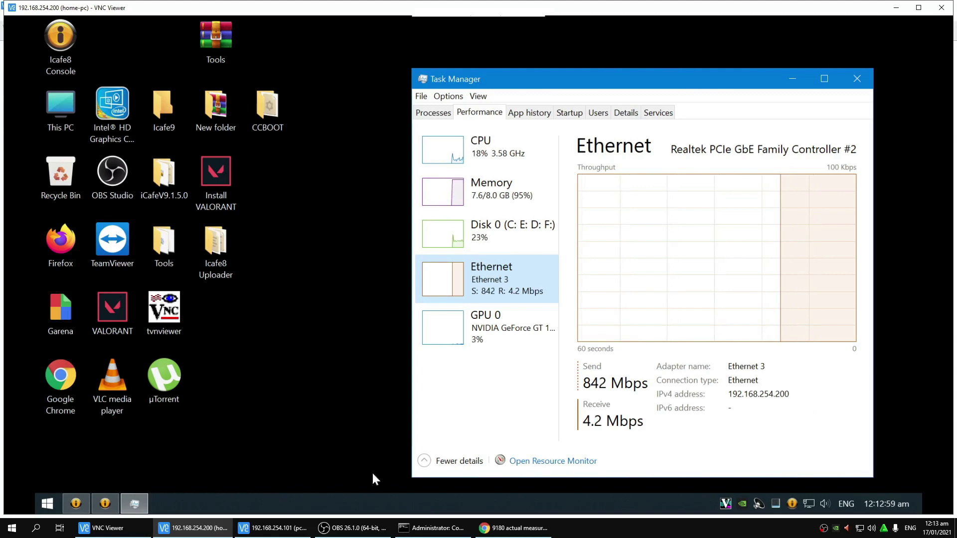
pyautogui.click(77, 501)
pyautogui.click(107, 502)
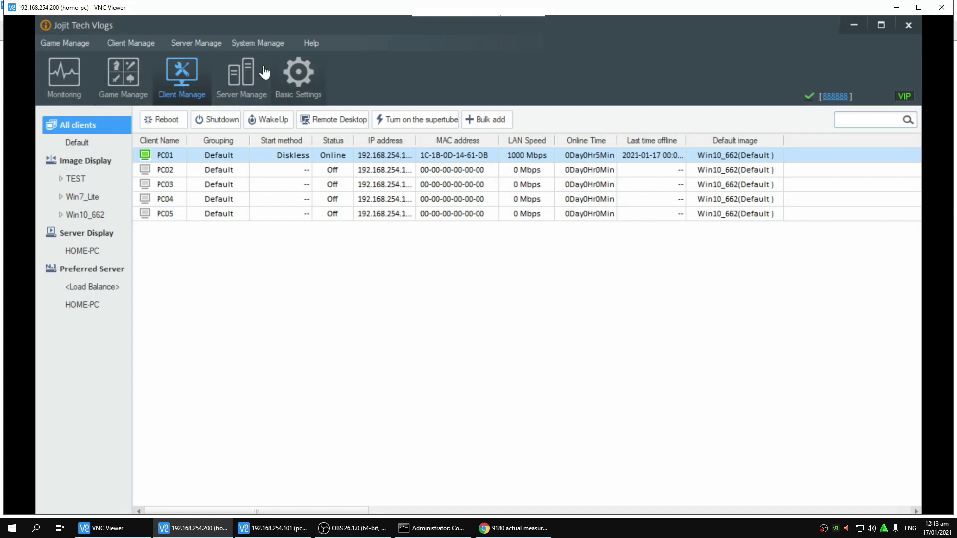
# Step: Review HOME-PC(Main)'s memory, CPU and network card sending about 101 MB/s, then return to PC01
pyautogui.click(245, 82)
pyautogui.click(120, 145)
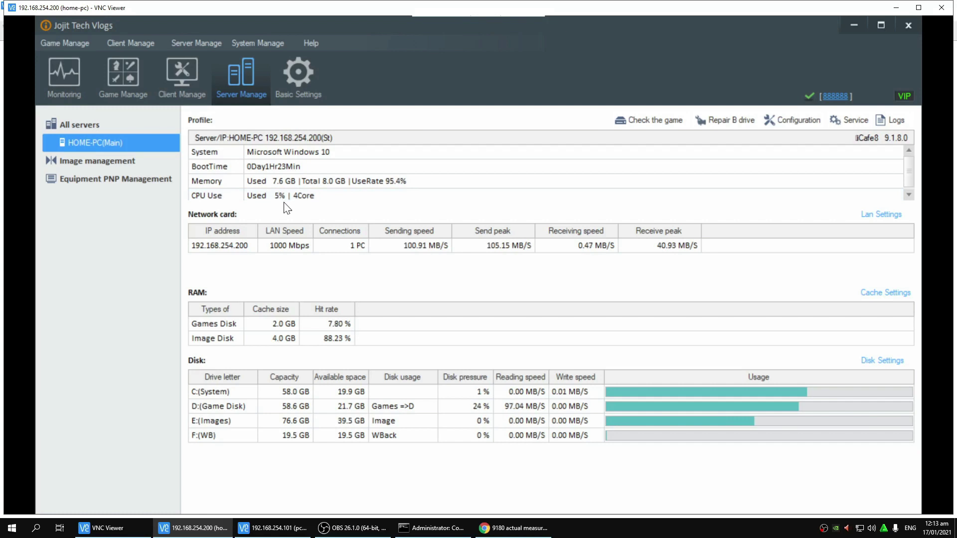
pyautogui.click(322, 182)
pyautogui.click(327, 198)
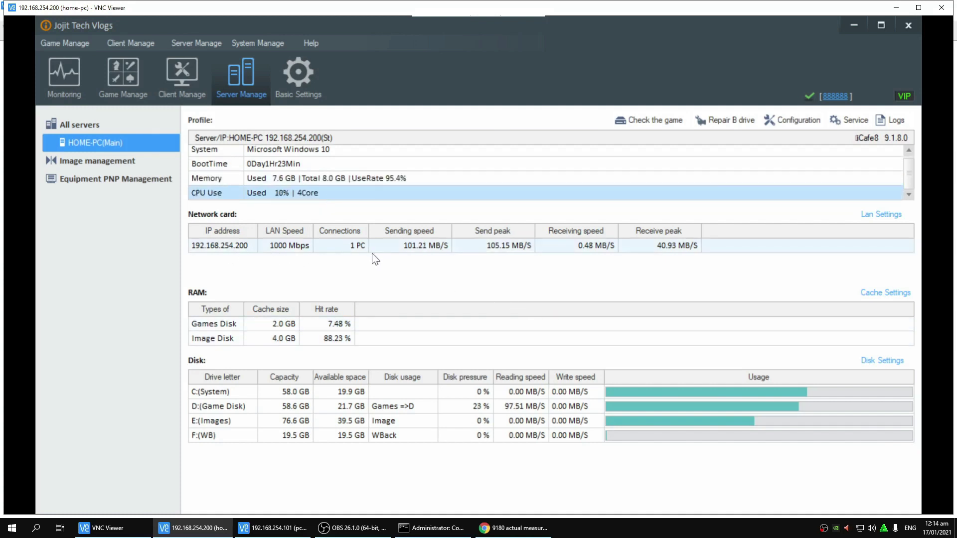
pyautogui.click(666, 252)
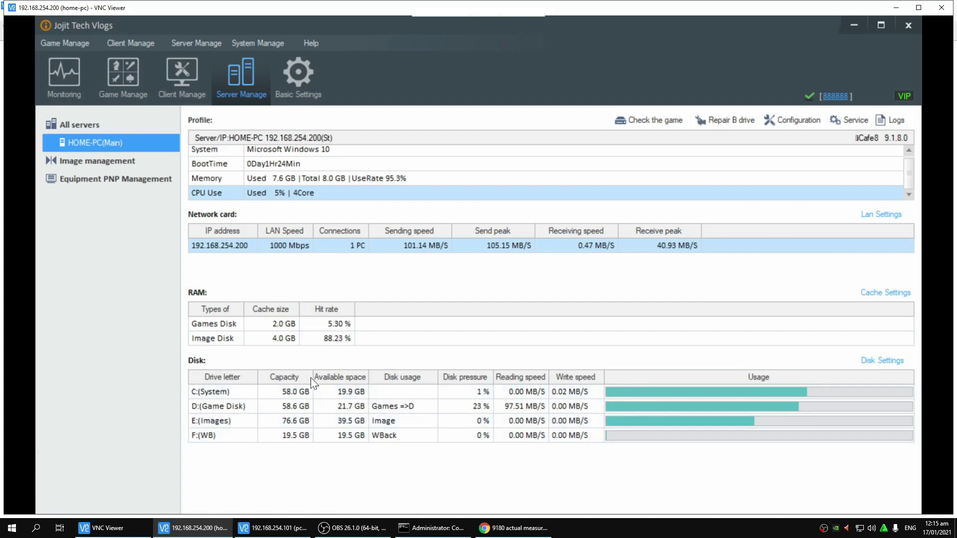
pyautogui.click(260, 536)
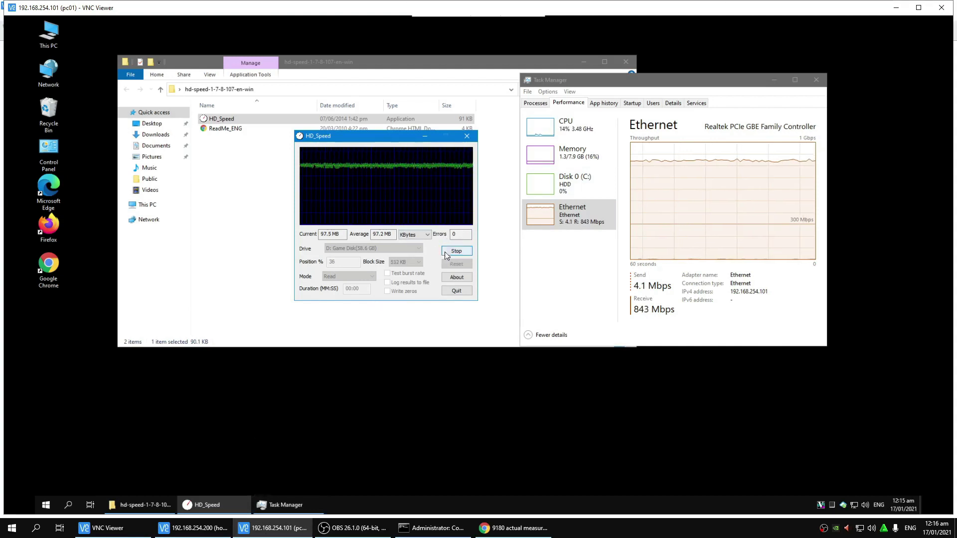
# Step: Close HD_Speed and the hd-speed-1-7-8-107-en-win folder, then minimize VNC Viewer
pyautogui.click(467, 137)
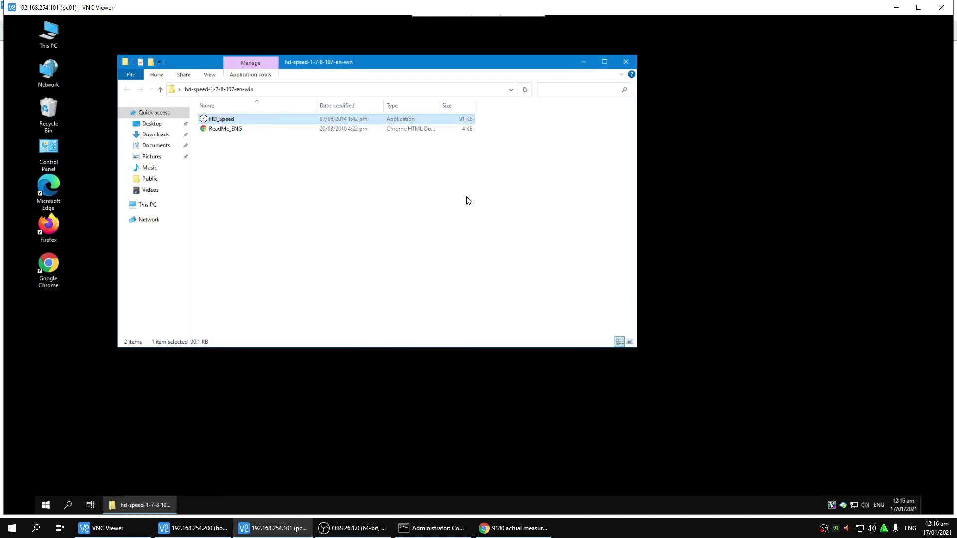
pyautogui.click(626, 61)
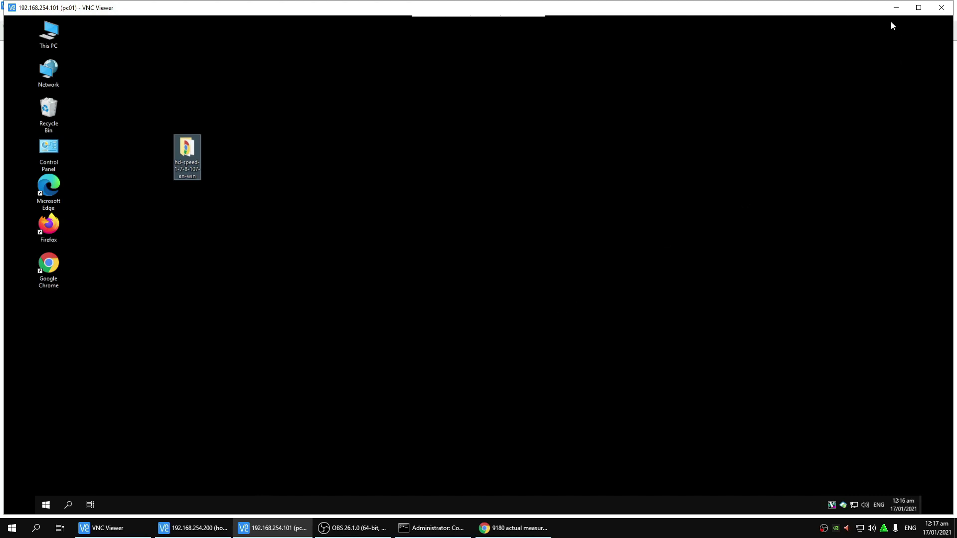
pyautogui.click(896, 9)
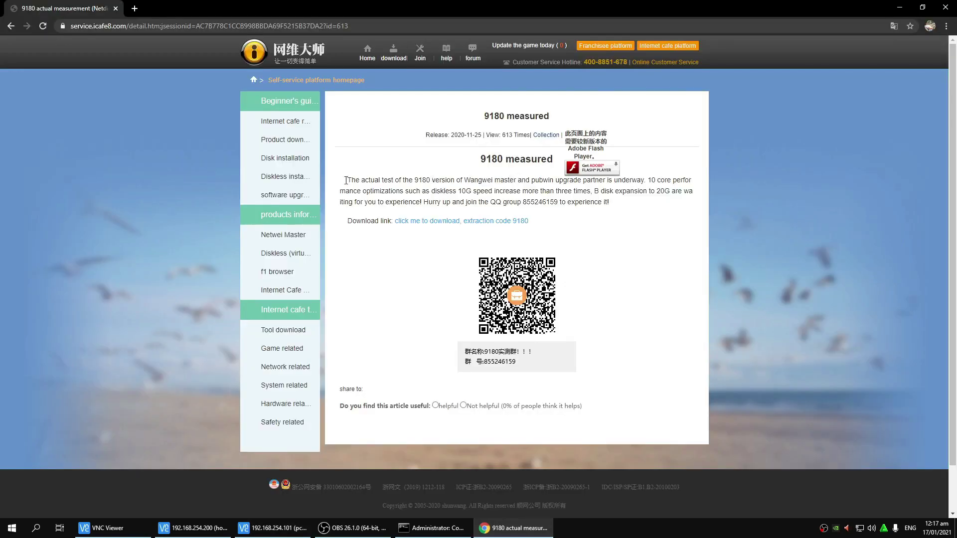
# Step: Highlight passages of the 9180 measured article, finishing on the '10G' speed increase
pyautogui.moveTo(346, 180); pyautogui.dragTo(648, 202)
pyautogui.click(642, 203)
pyautogui.moveTo(648, 180); pyautogui.dragTo(474, 192)
pyautogui.click(651, 203)
pyautogui.moveTo(648, 180); pyautogui.dragTo(471, 191)
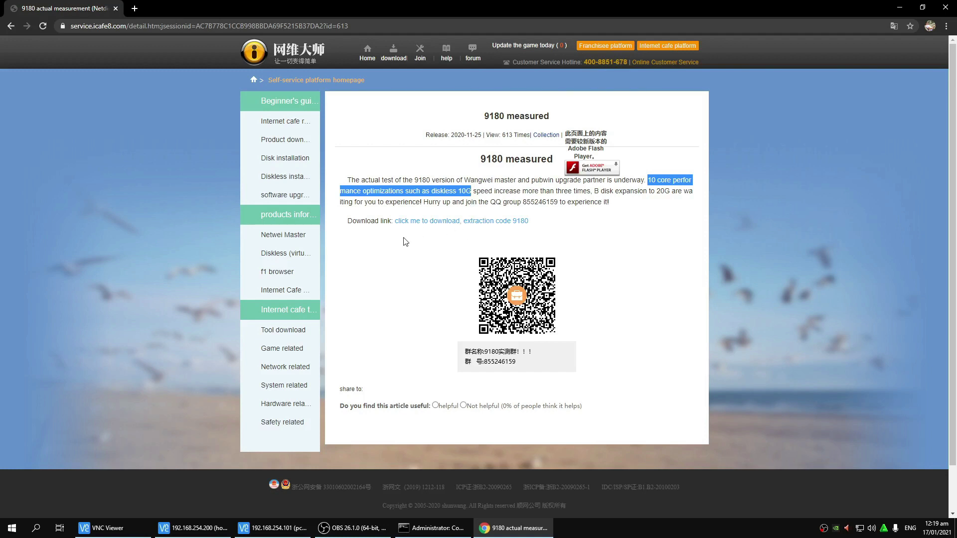
pyautogui.click(443, 213)
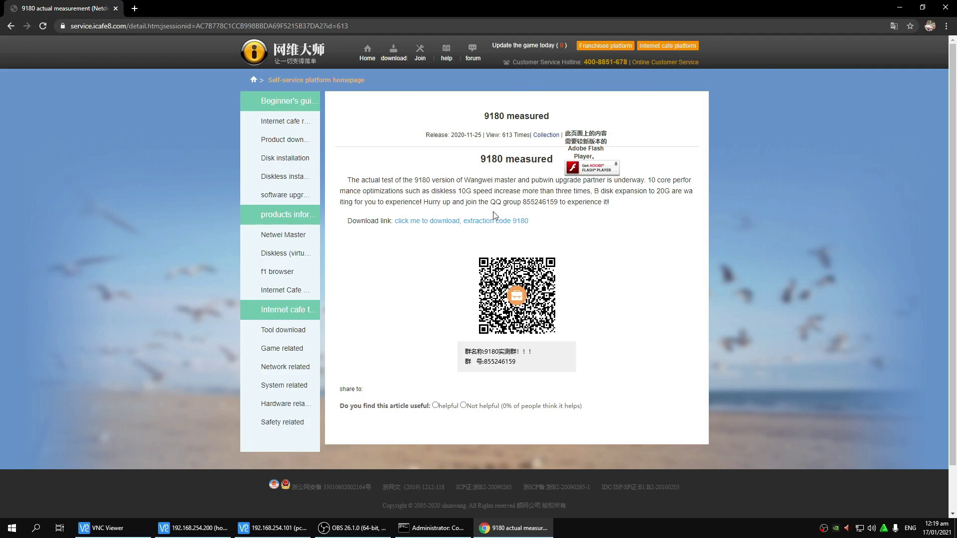
pyautogui.moveTo(456, 191); pyautogui.dragTo(625, 191)
# Step: Confirm the Ethernet graph is idle in Task Manager, then refresh the server desktop
pyautogui.hotkey('alt', 'Tab')
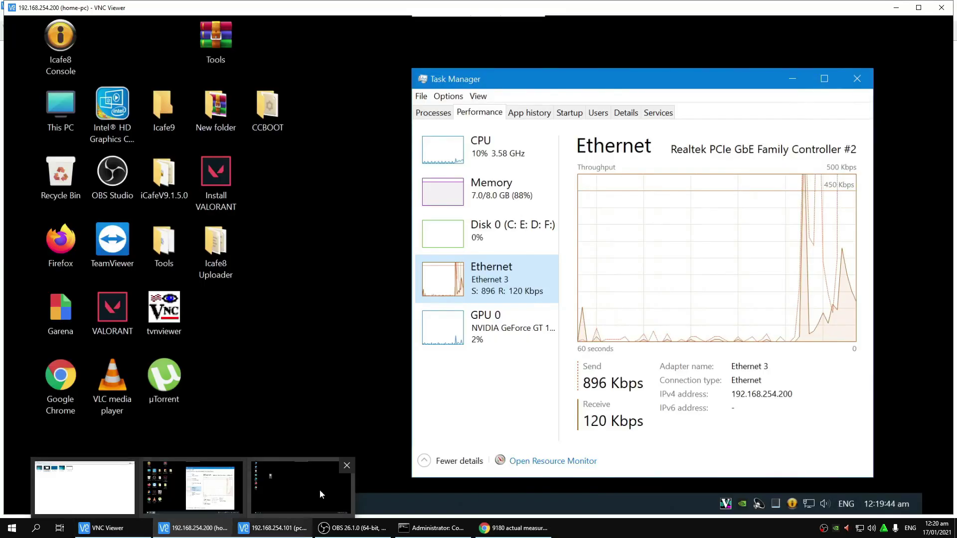
pyautogui.rightClick(318, 348)
pyautogui.click(356, 204)
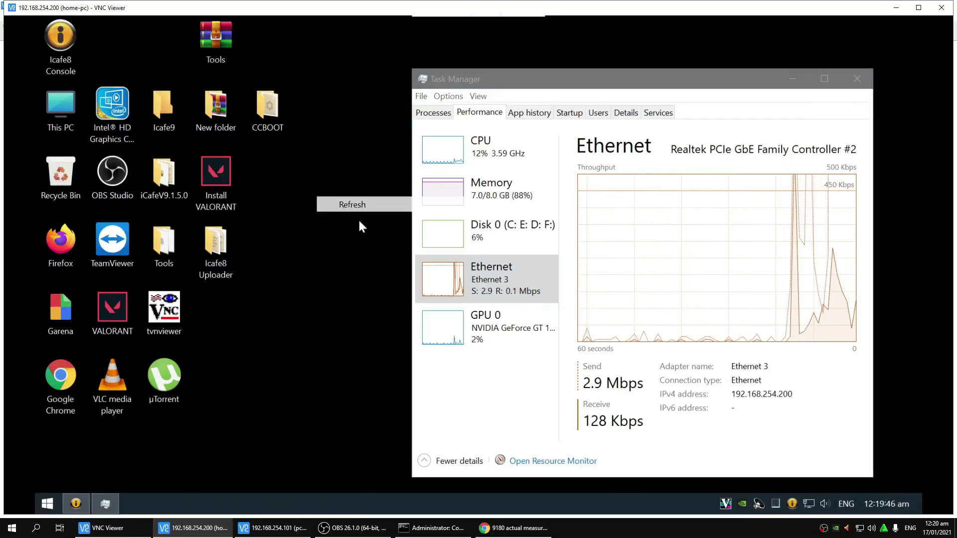
# Step: On PC01's VNC session, deselect the hd-speed folder icon and refresh PC01's desktop
pyautogui.hotkey('alt', 'Tab')
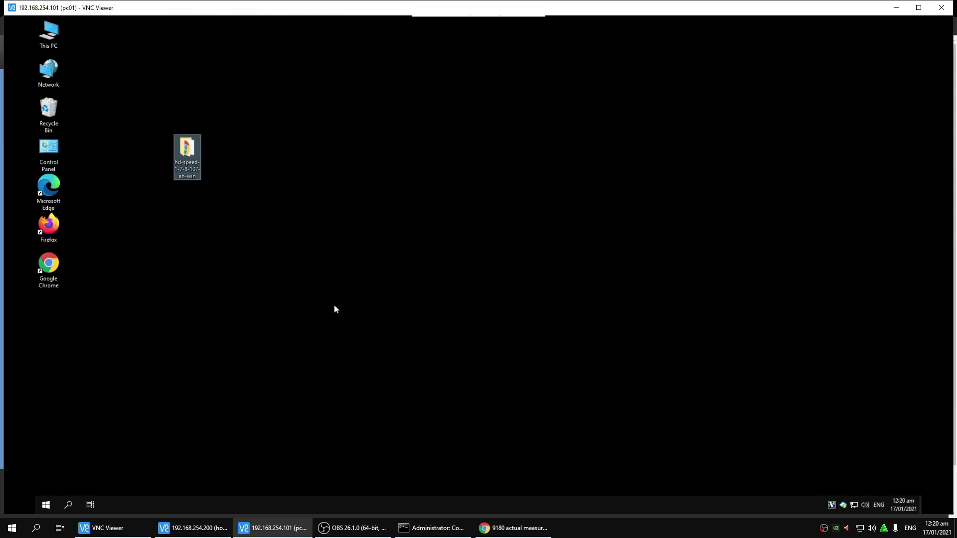
pyautogui.click(613, 47)
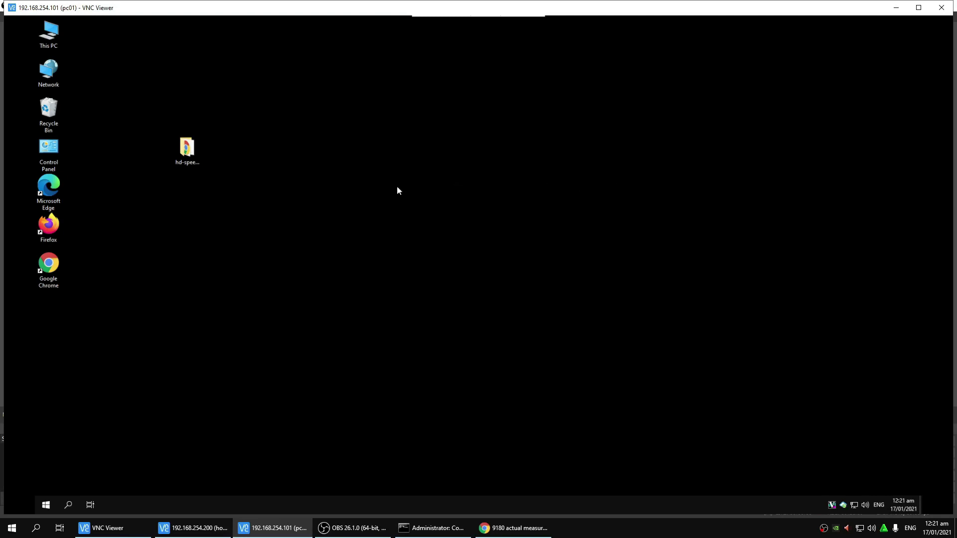
pyautogui.rightClick(796, 128)
pyautogui.click(814, 156)
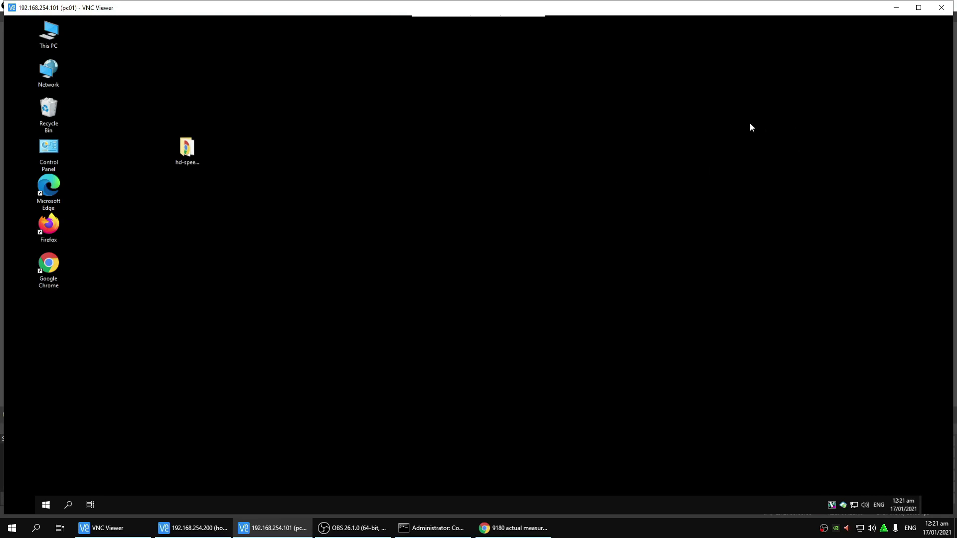